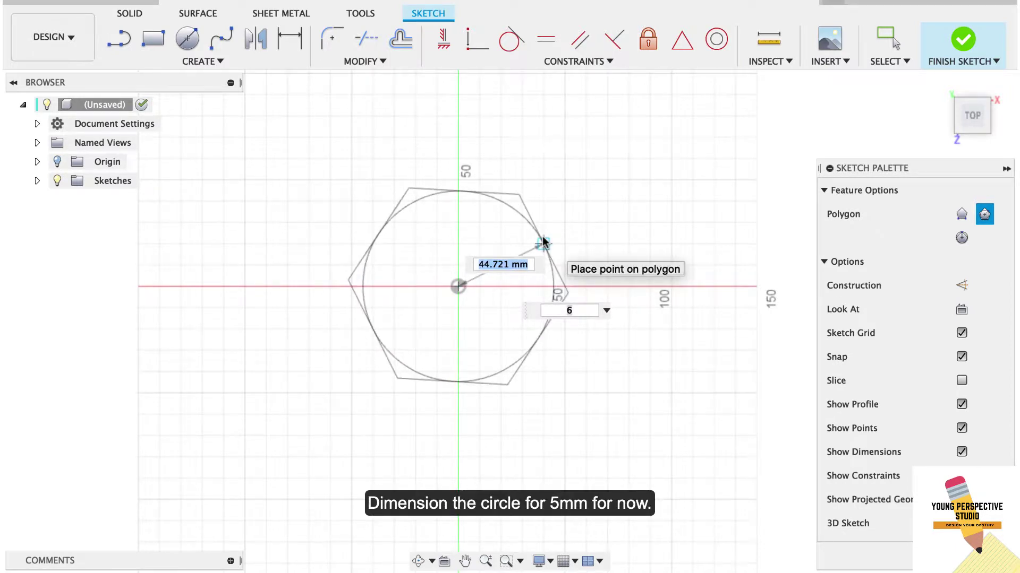
Step: Place the six-sided circumscribed polygon around the origin with a 5 mm radius
text(5)
key(Return)
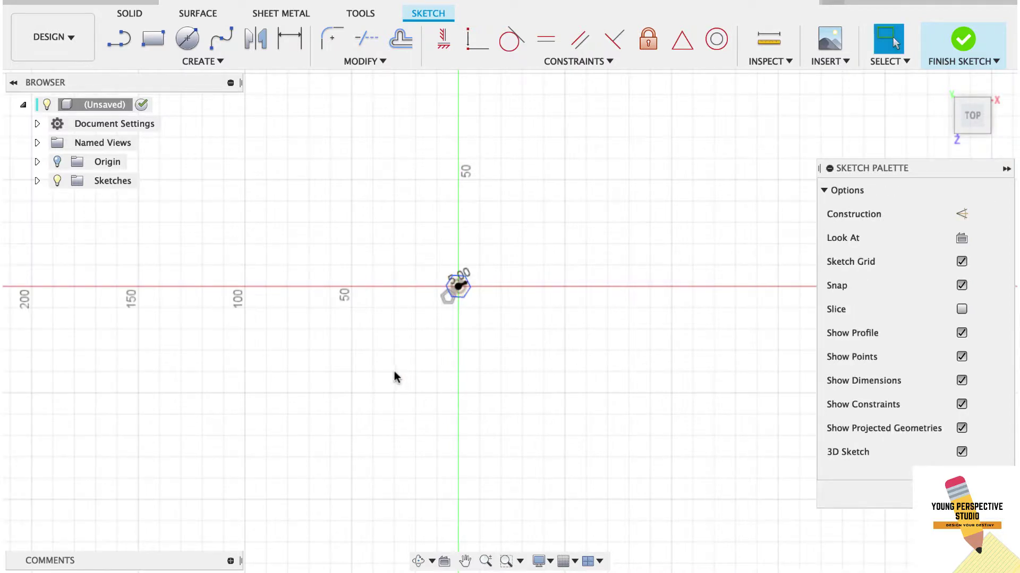
Step: Constrain the hexagon's centre point and the adjacent vertex on its negative X side with a Horizontal/Vertical constraint
scroll(468, 321, up, 6)
scroll(468, 321, up, 2)
scroll(469, 322, left, 2)
mouse_move(497, 333)
mouse_down()
mouse_move(505, 385)
mouse_move(503, 267)
mouse_up()
drag(530, 321, 514, 292)
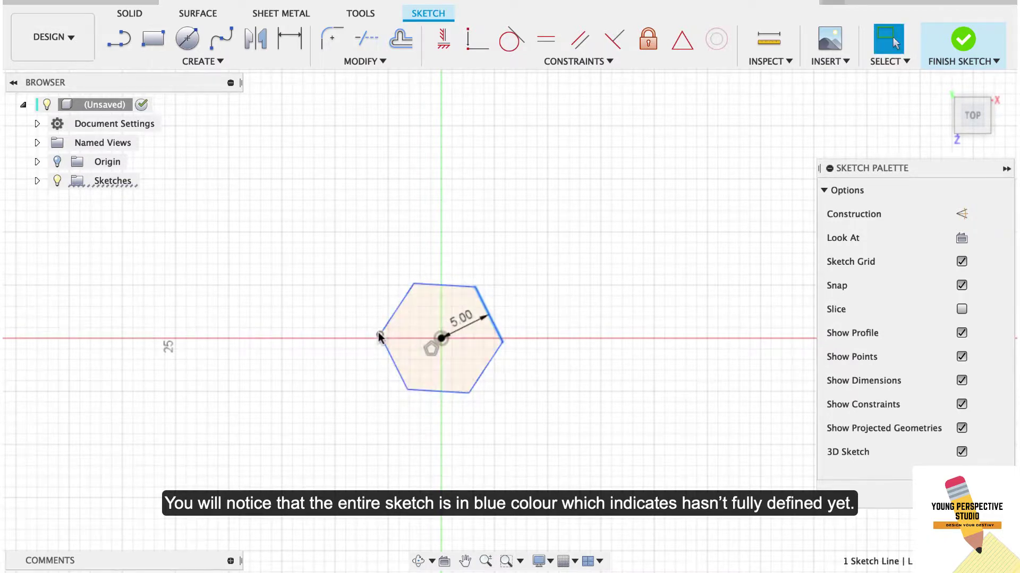
click(441, 340)
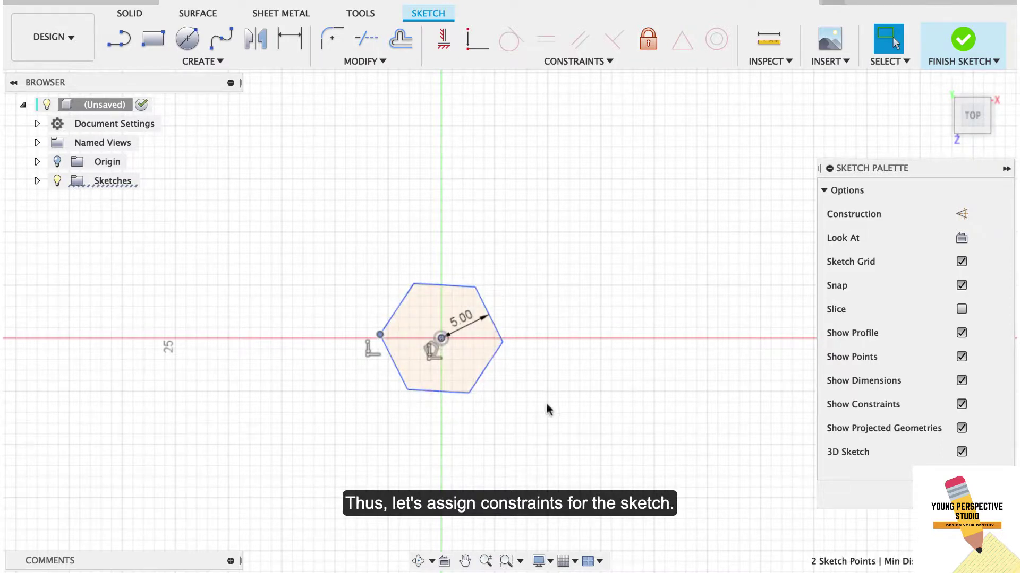
click(449, 47)
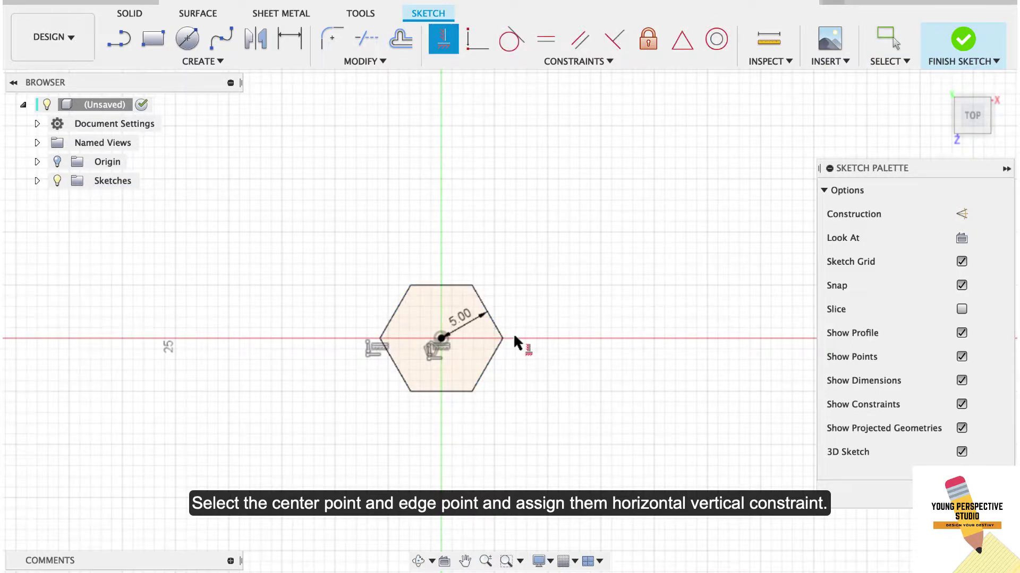
key(Escape)
Step: Offset the hexagon's closed chain inward with an offset position of -2 mm
key(o)
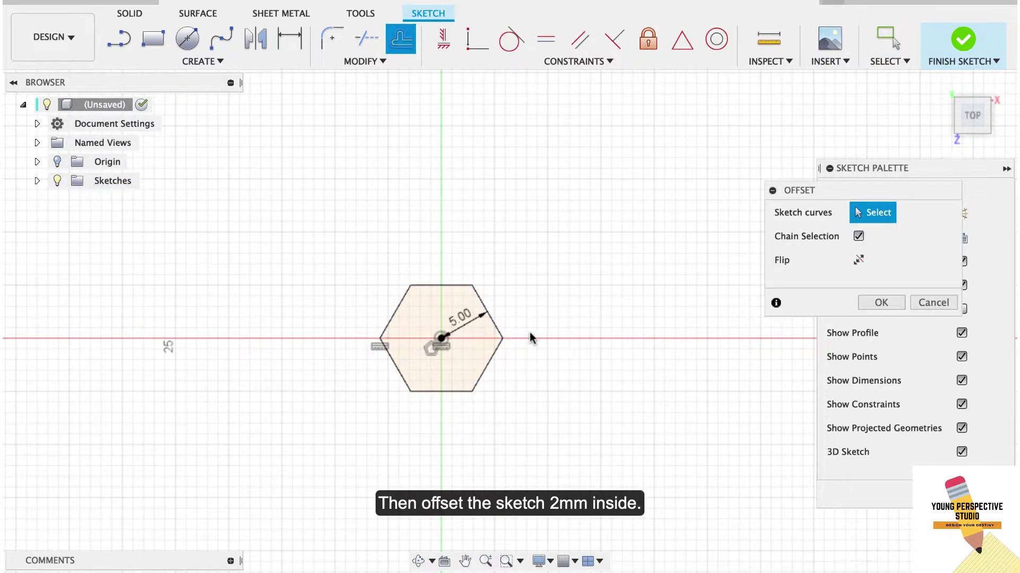
click(499, 334)
drag(504, 324, 484, 333)
click(899, 260)
text(-)
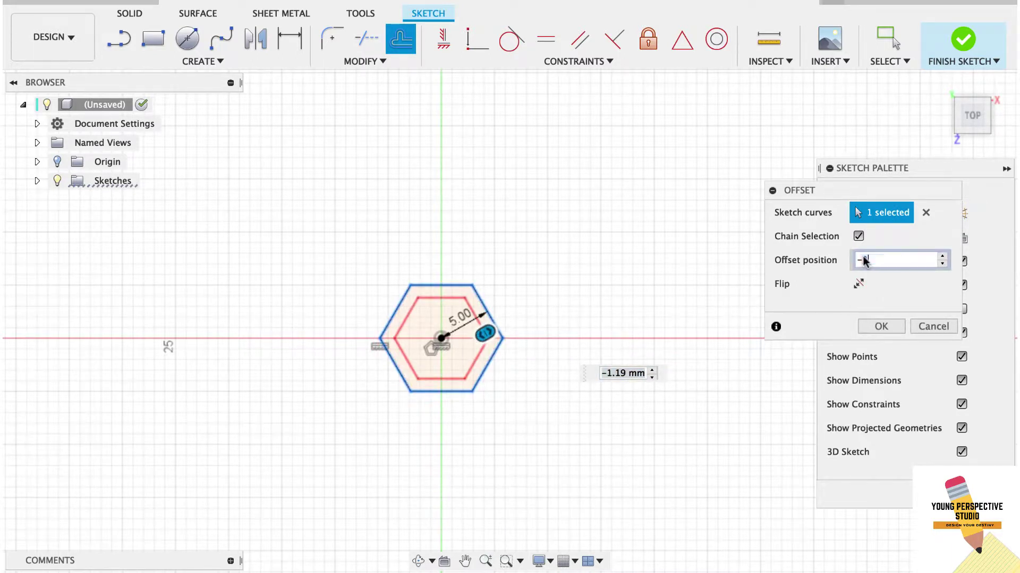
text(2)
click(892, 327)
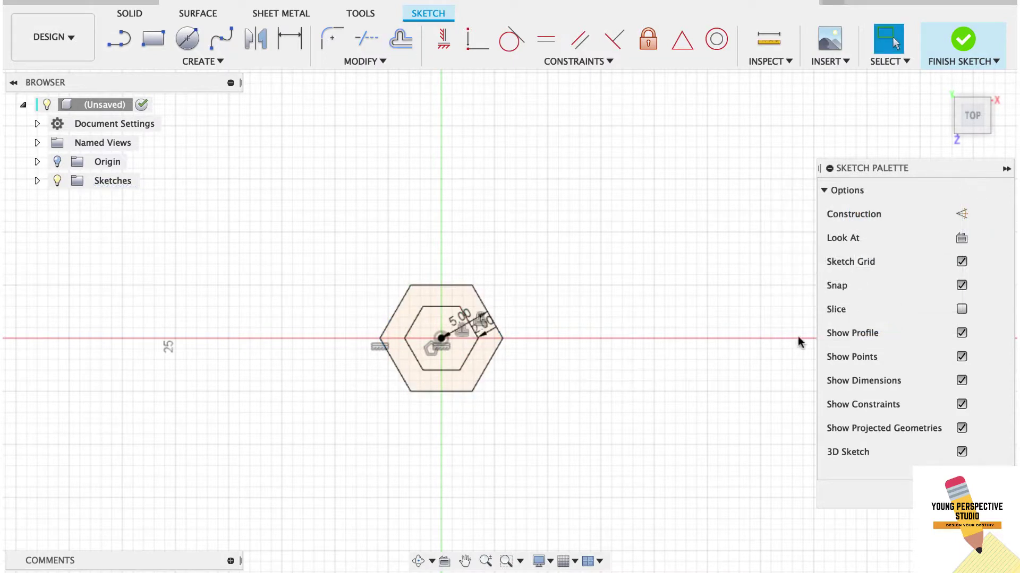
Step: Set the outer hexagon's centre-to-edge dimension to 10 mm
double_click(455, 325)
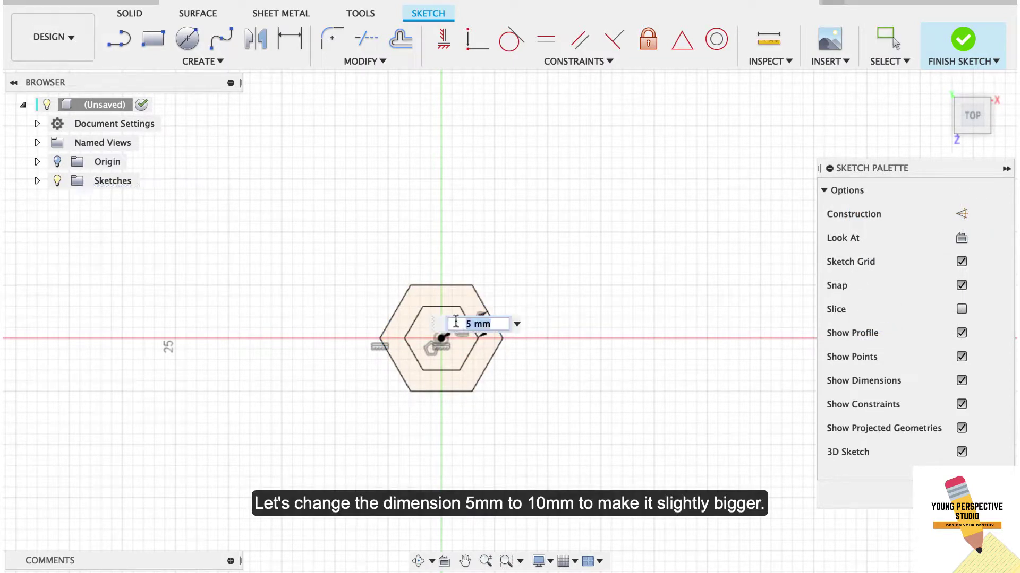
text(10)
key(Return)
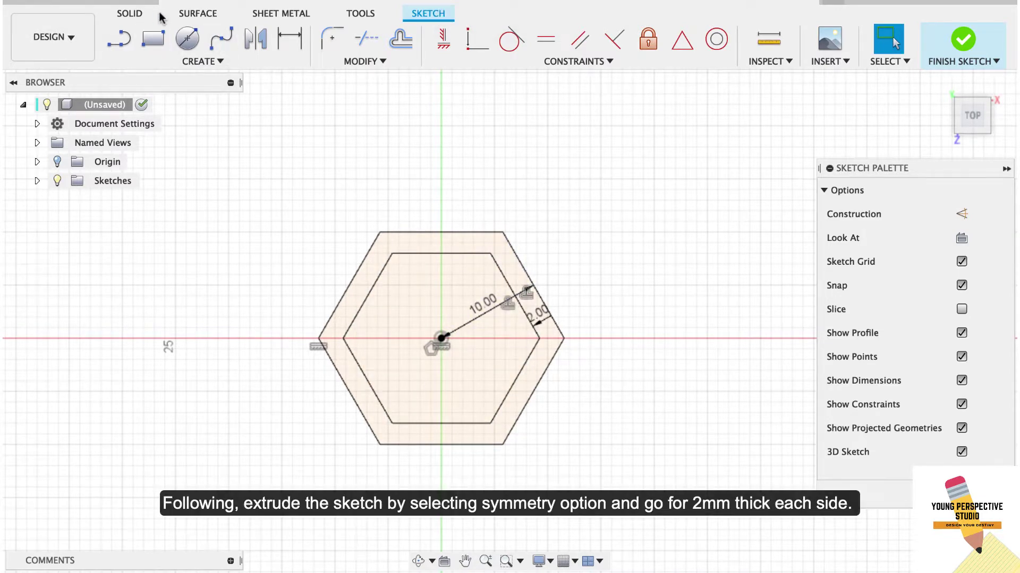
Step: Extrude the ring profile between the two hexagons symmetrically by 2 mm on each side as a new body
click(130, 13)
click(153, 38)
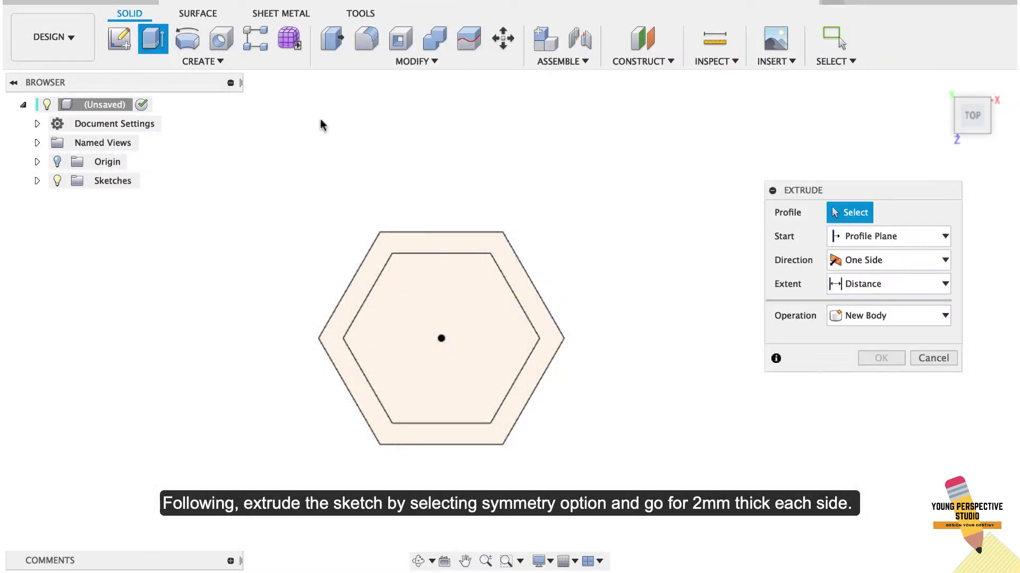
click(502, 246)
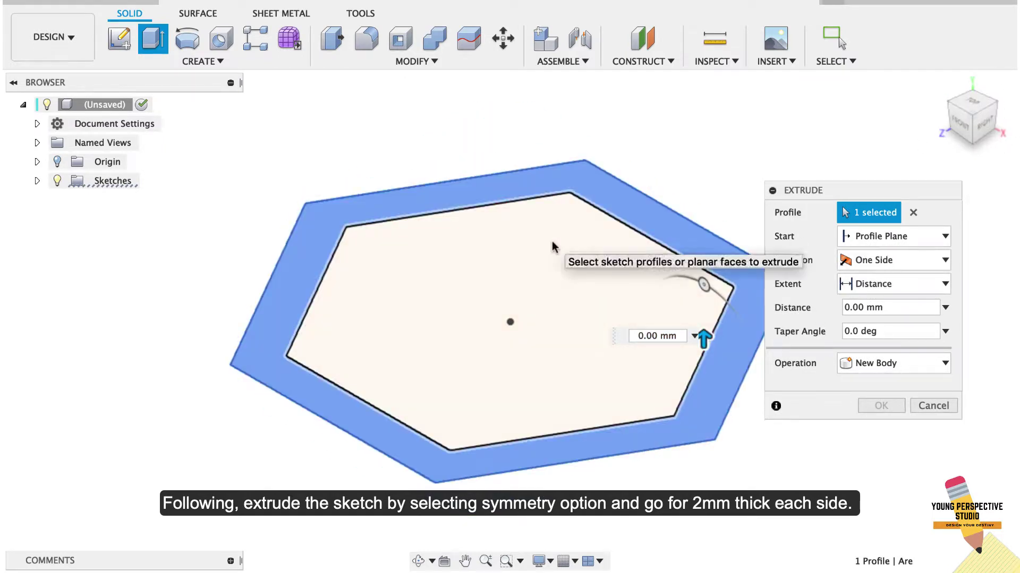
drag(702, 335, 702, 297)
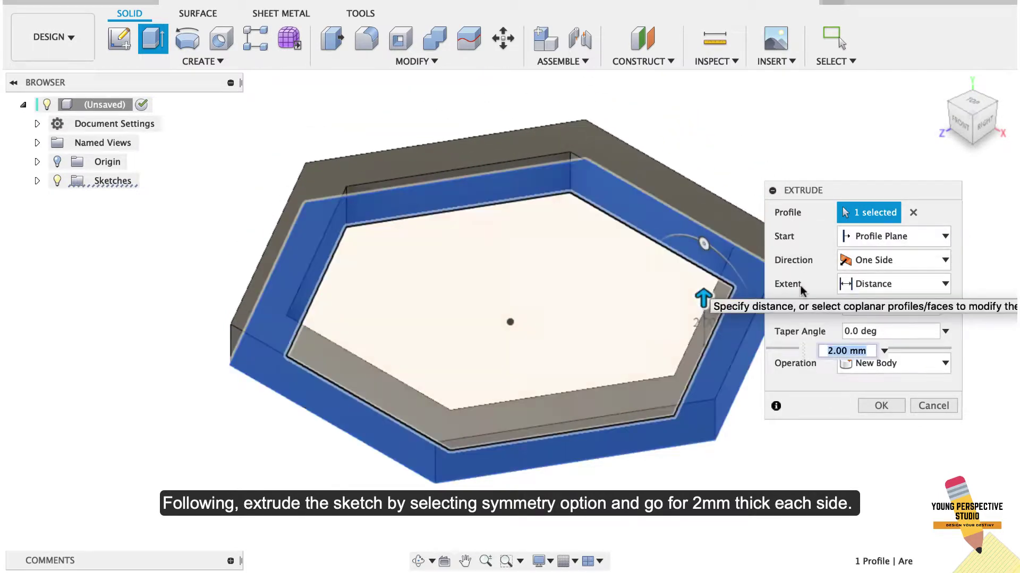
click(886, 260)
click(886, 312)
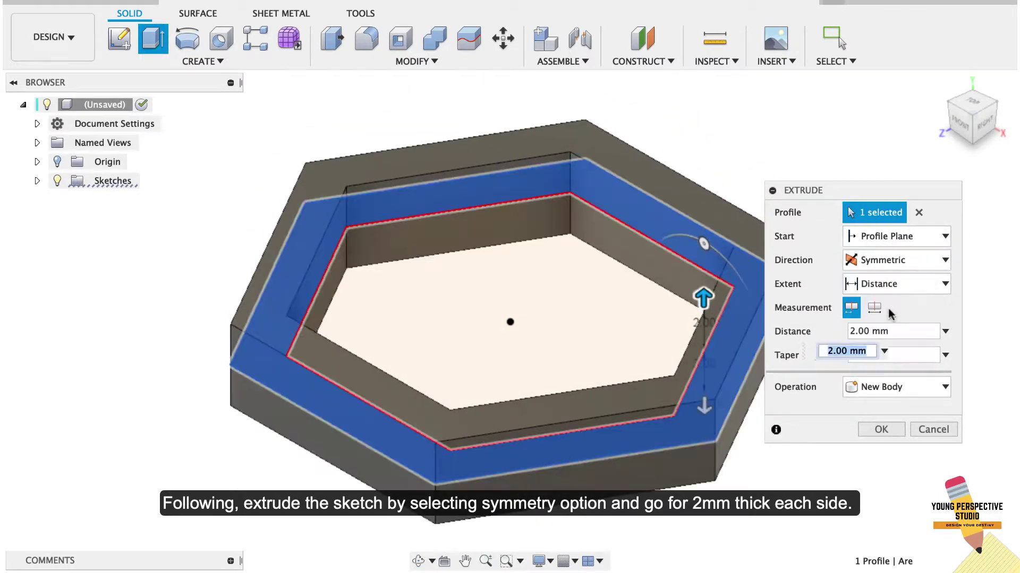
drag(855, 331, 849, 331)
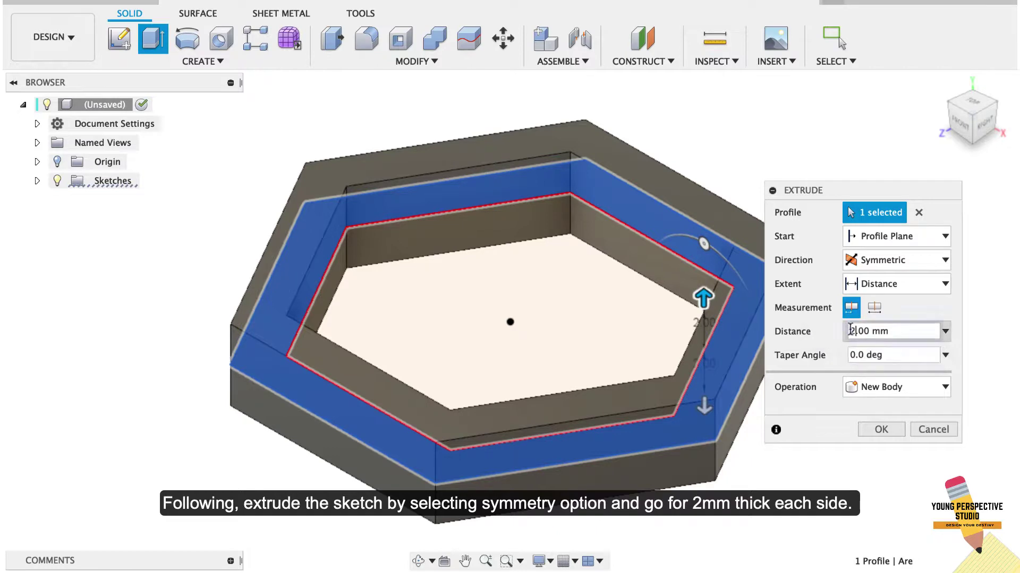
click(900, 432)
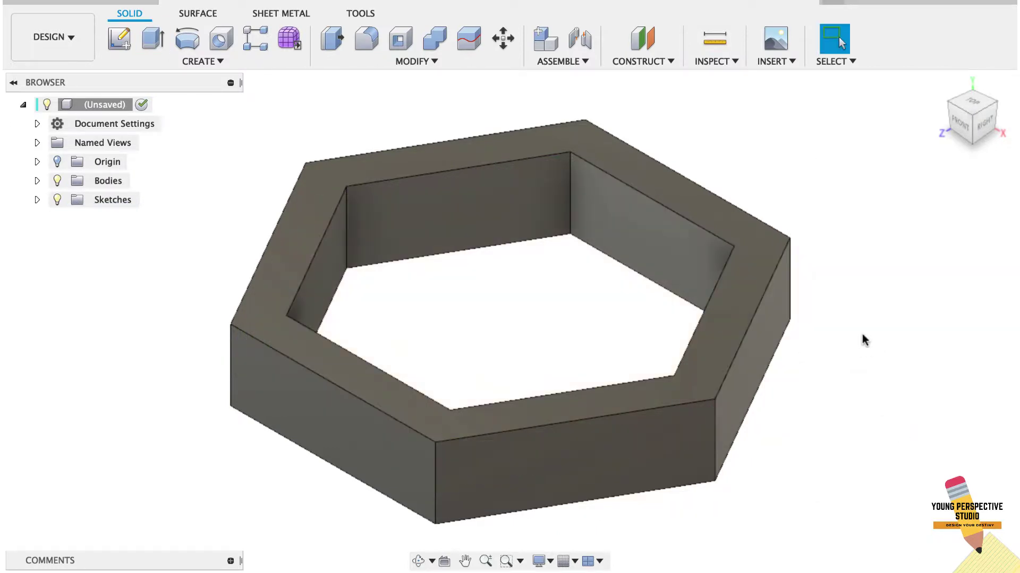
Step: Start a sketch on the horizontal origin plane and project the hexagonal ring's face outlines into it
scroll(863, 336, down, 3)
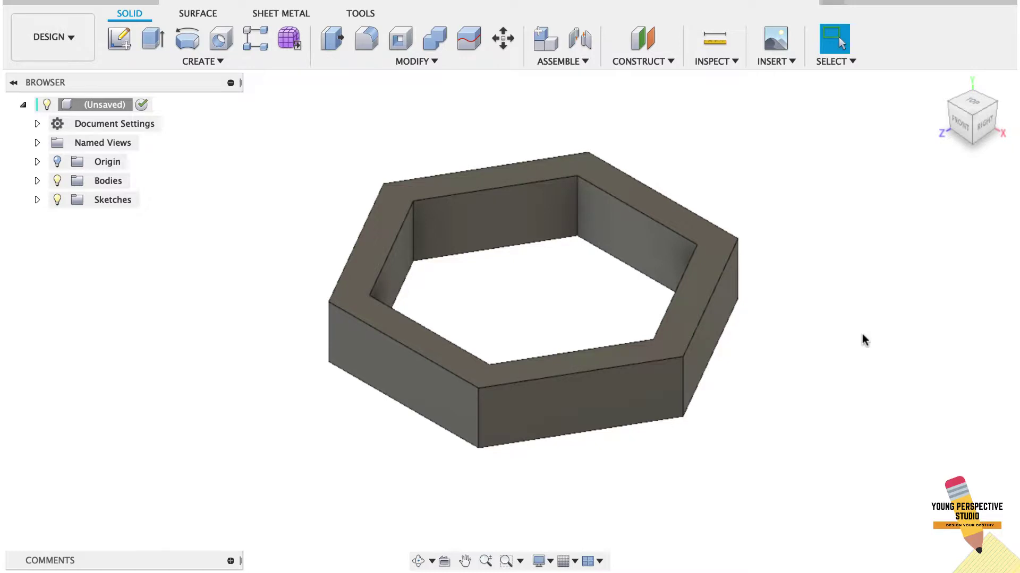
click(119, 38)
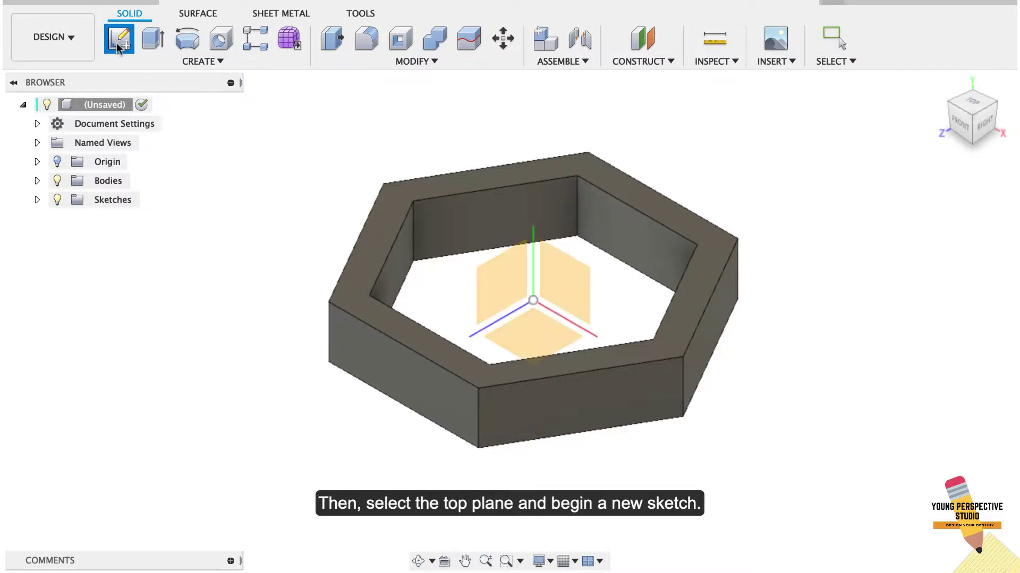
click(535, 335)
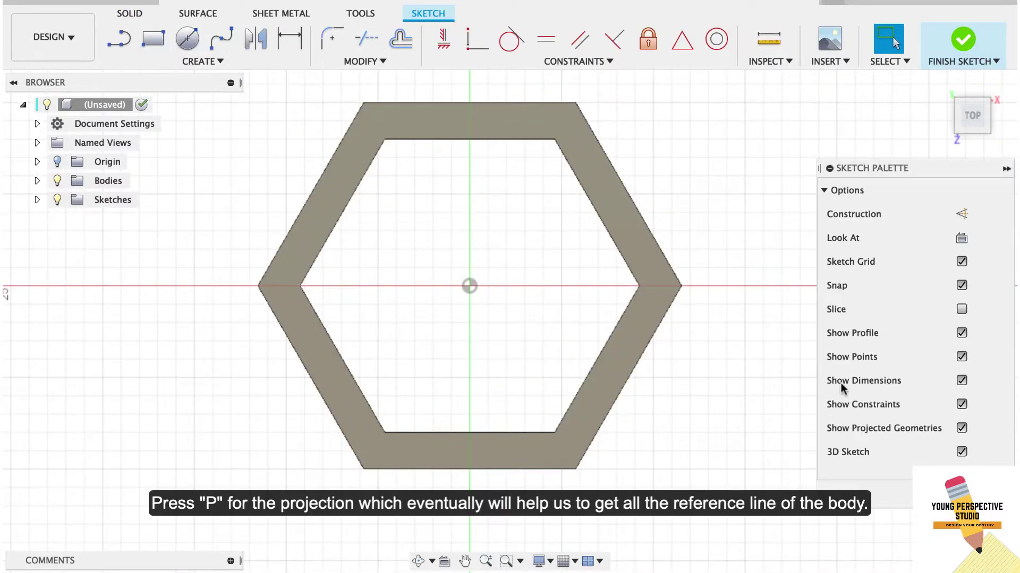
key(p)
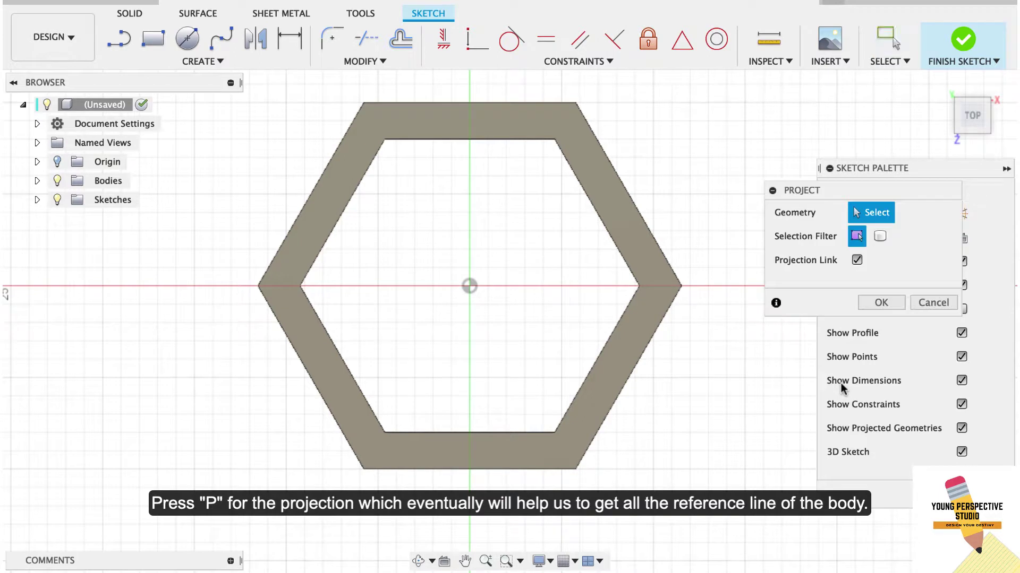
click(616, 212)
click(881, 303)
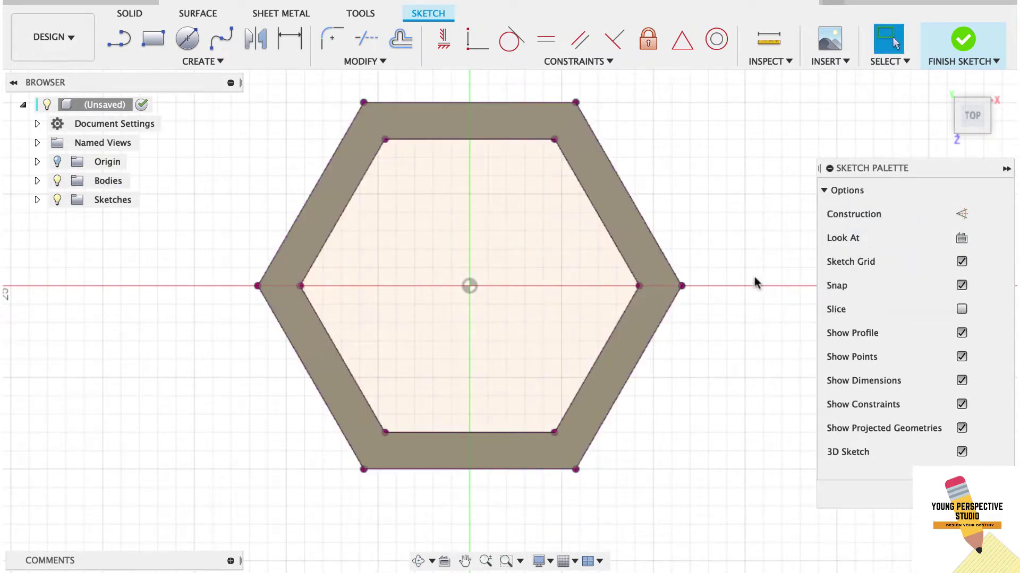
Step: Draw a diagonal line joining the inner and outer corners at the ring's upper-right vertex
scroll(647, 184, up, 5)
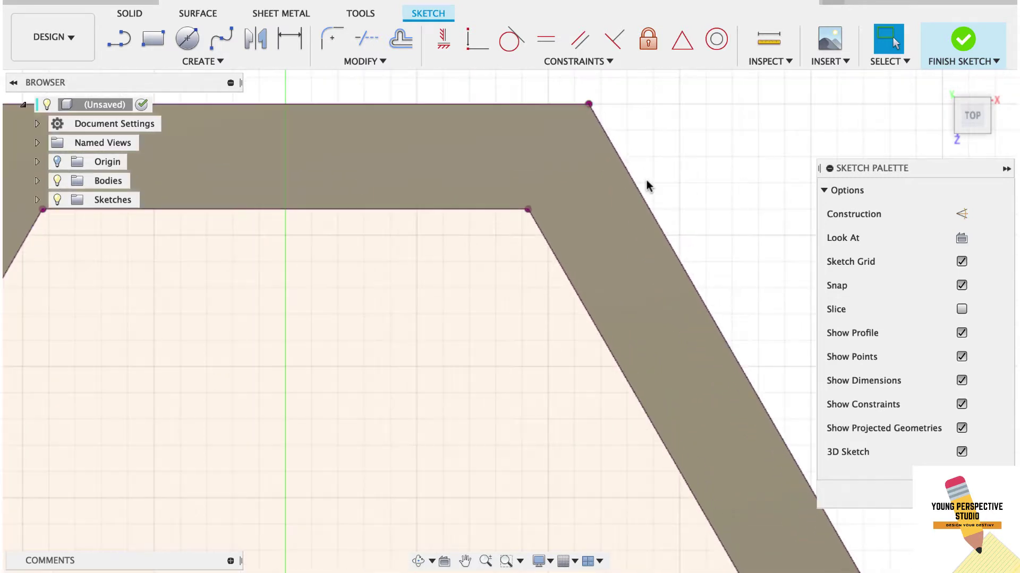
key(l)
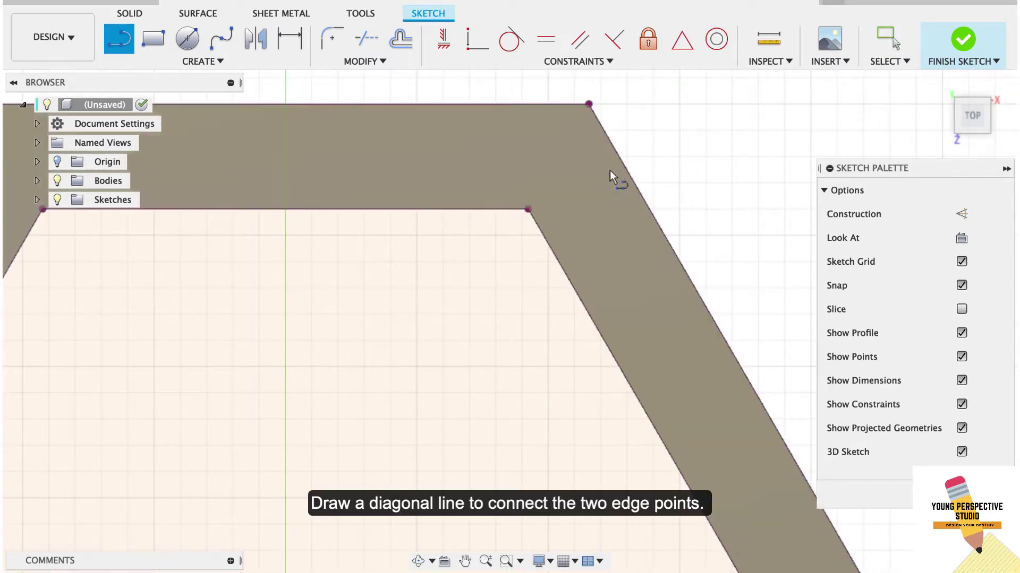
click(527, 211)
click(588, 104)
key(Escape)
Step: Draw a second short line from the inner hexagon's vertex on the positive X axis up towards the outer edge
scroll(587, 179, down, 3)
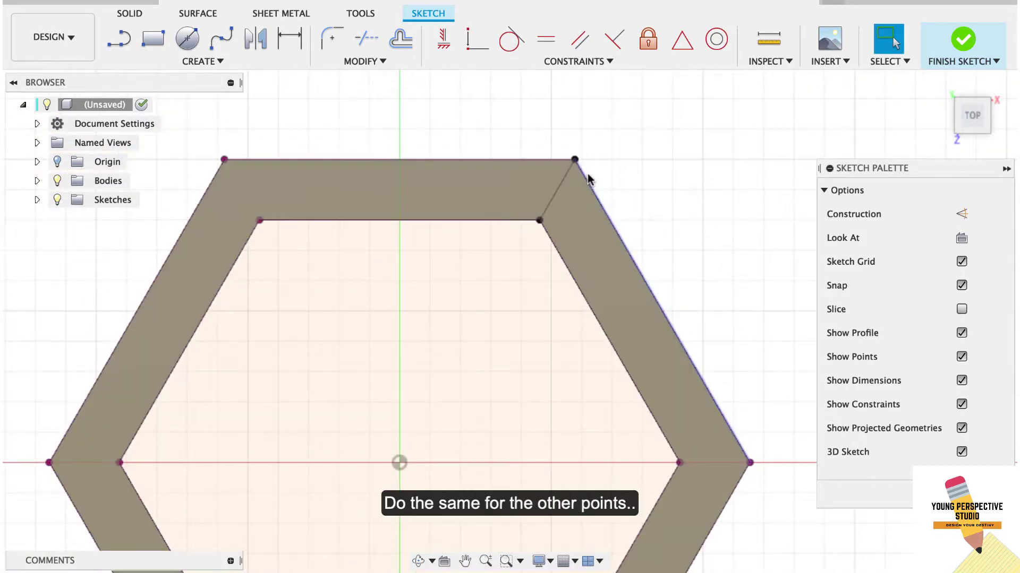
key(l)
click(680, 463)
click(700, 397)
key(Escape)
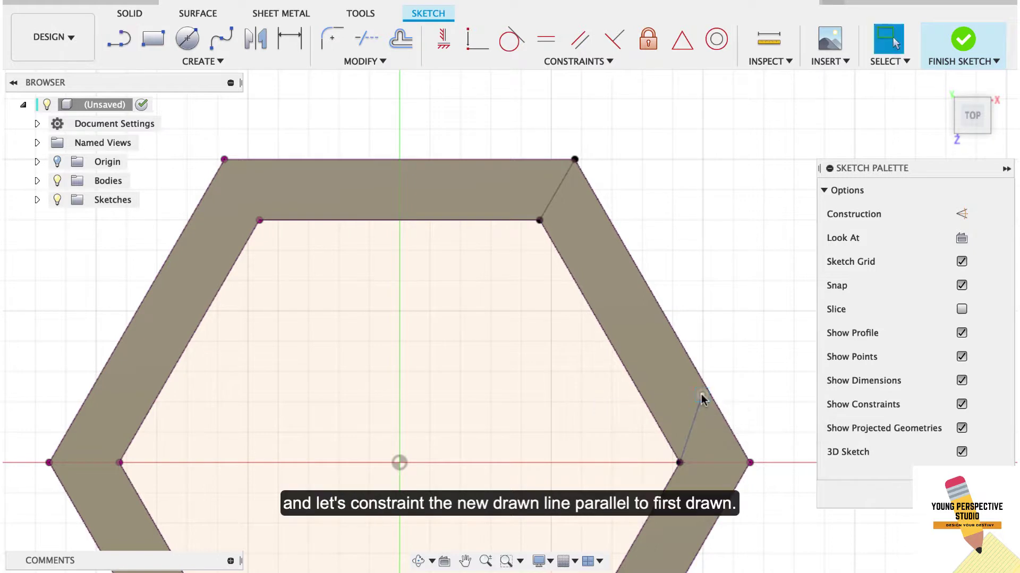
Step: Make the second short line parallel to the diagonal line at the ring's upper-right corner
click(561, 189)
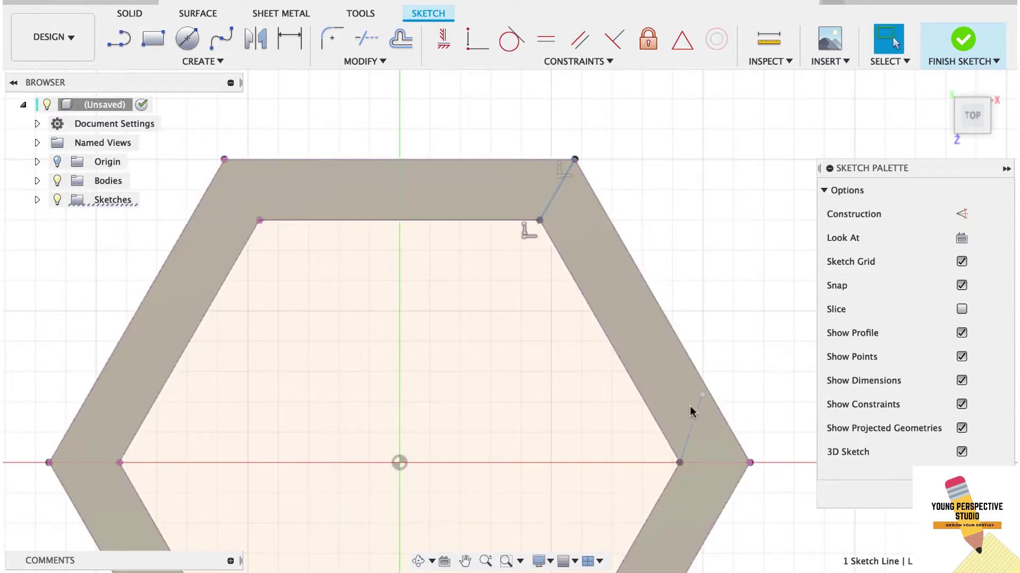
shift+click(696, 421)
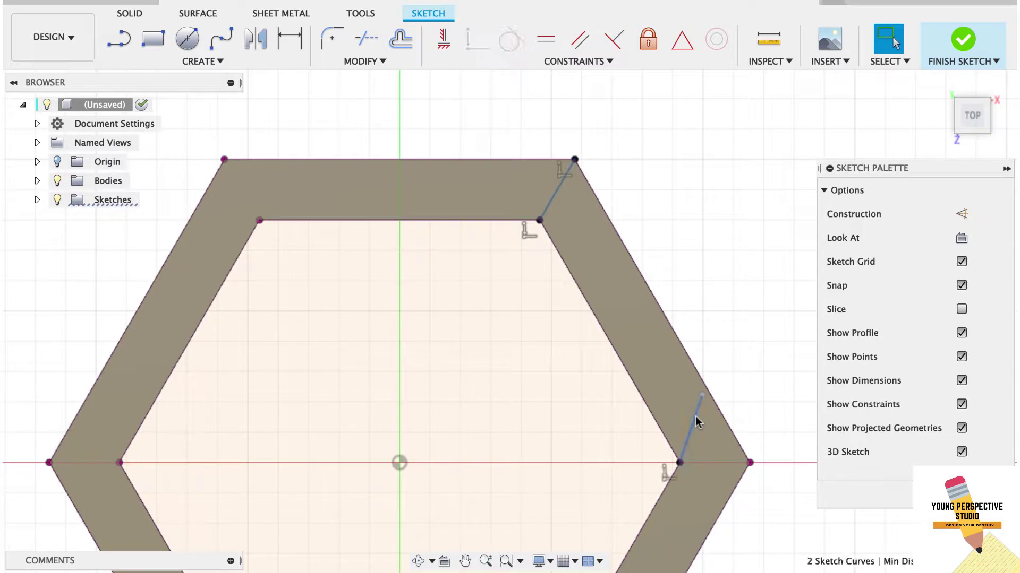
click(580, 41)
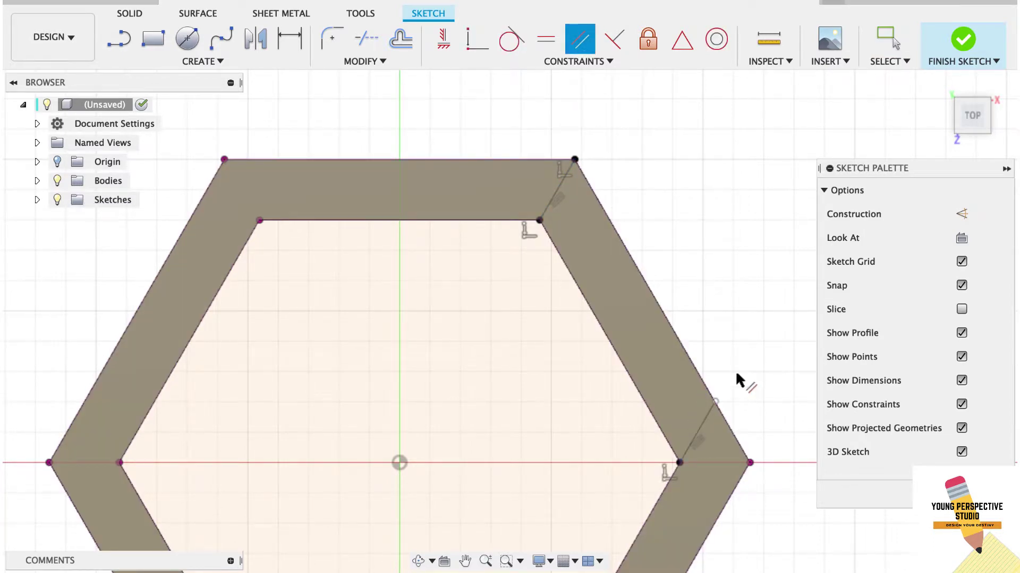
key(Escape)
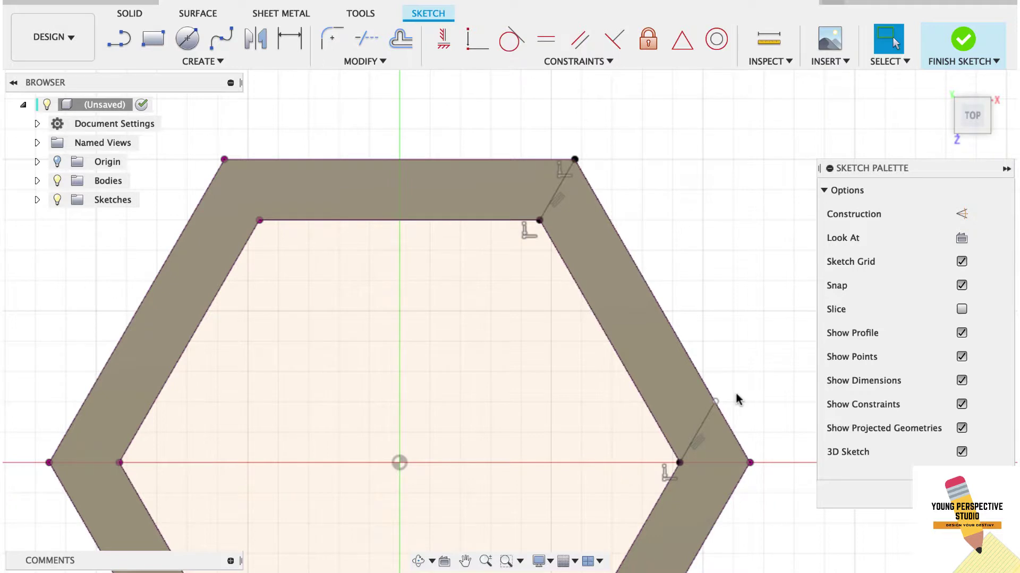
Step: Trim the excess end of the second short line where it crosses the ring's outer edge
scroll(736, 399, up, 8)
scroll(735, 394, up, 2)
key(t)
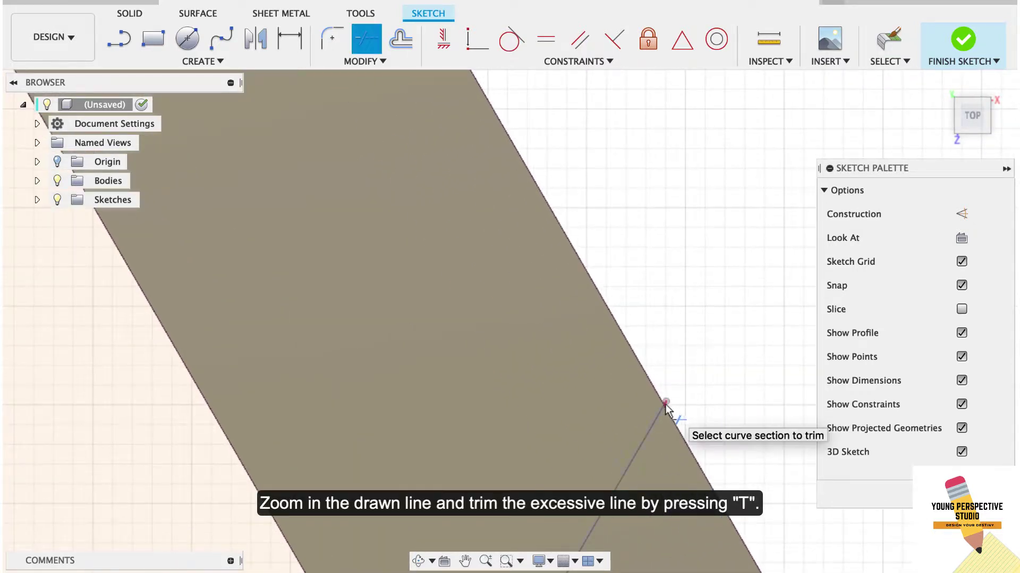
scroll(710, 357, down, 5)
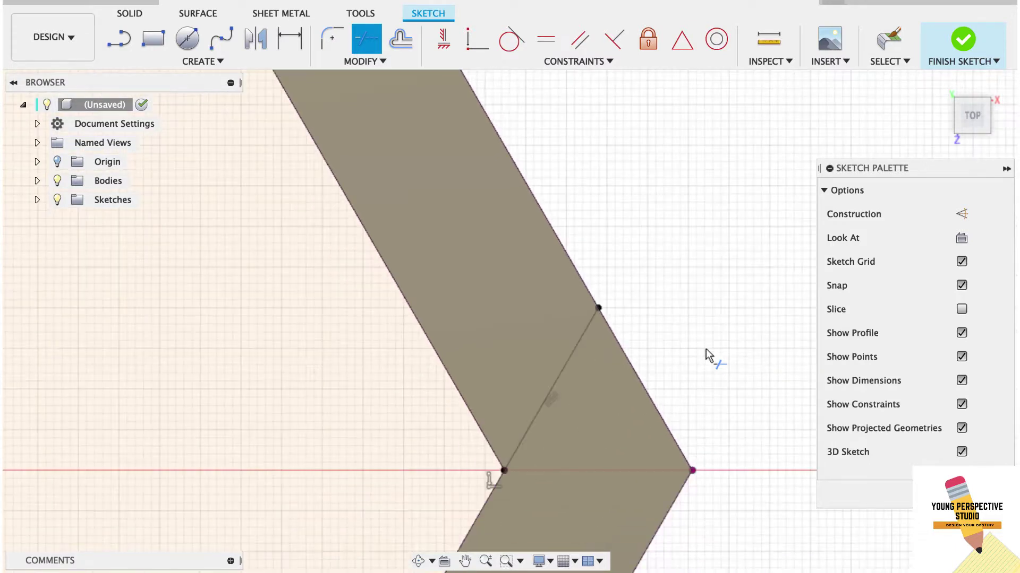
scroll(710, 356, down, 8)
scroll(710, 356, left, 3)
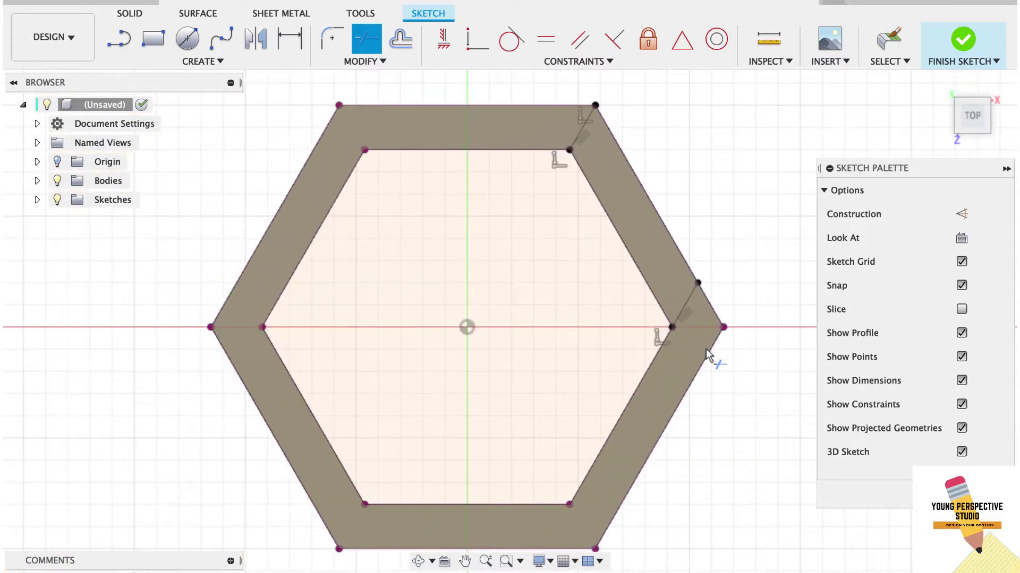
scroll(708, 354, down, 2)
key(Escape)
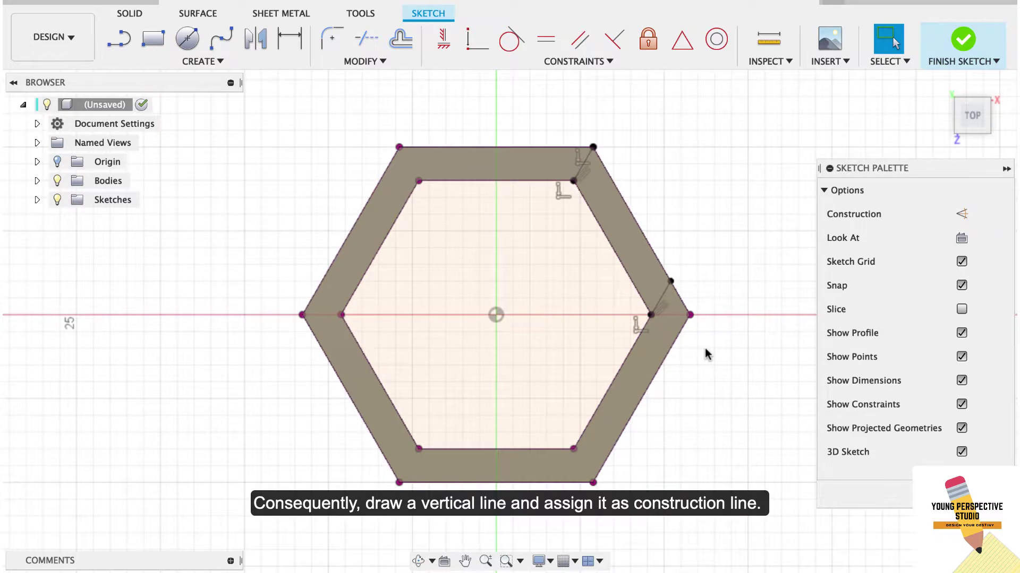
Step: Draw a vertical line from the origin to beyond the ring's upper edge and convert it to a construction line
key(l)
click(495, 315)
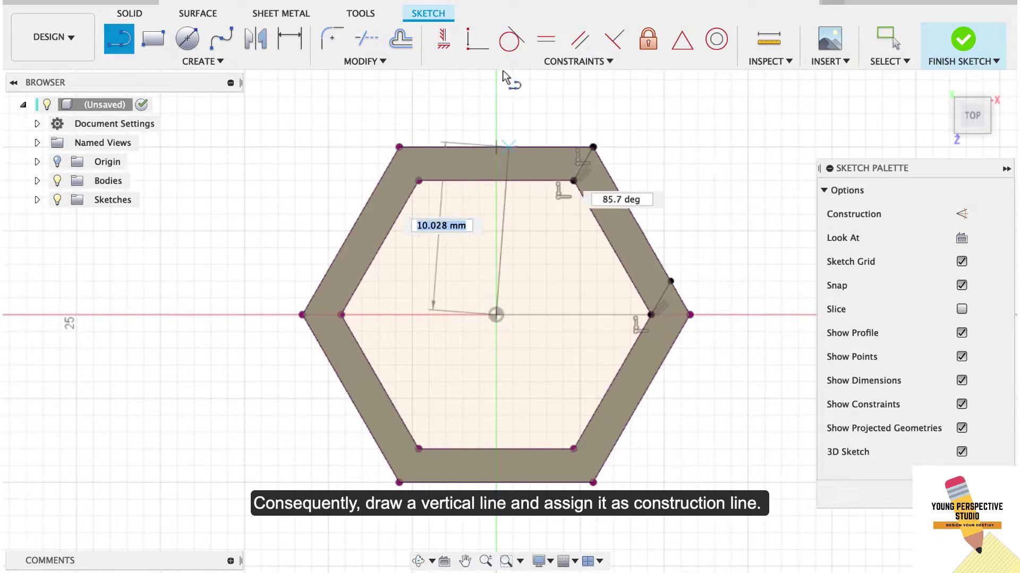
click(496, 88)
key(Escape)
click(497, 118)
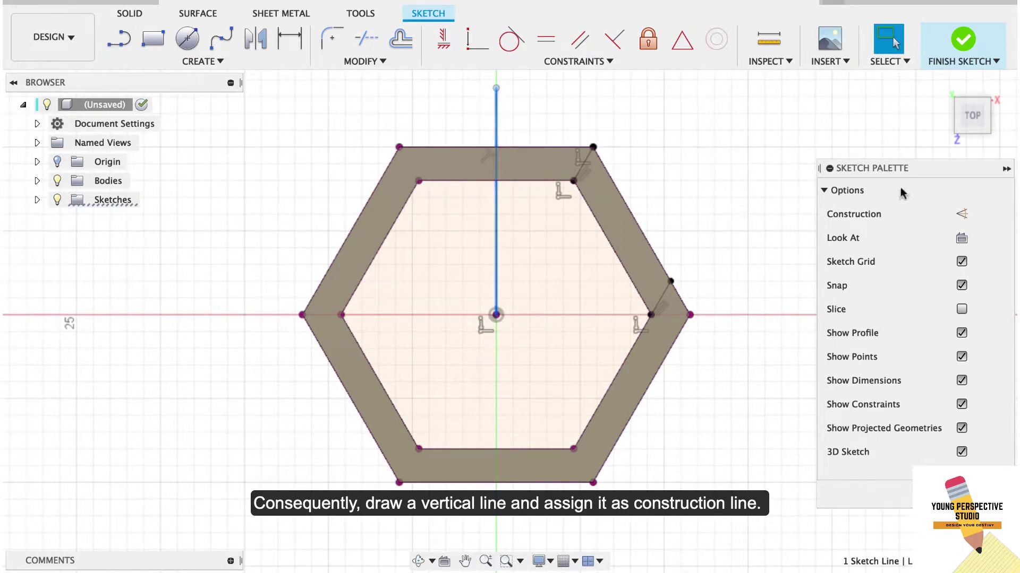
click(959, 214)
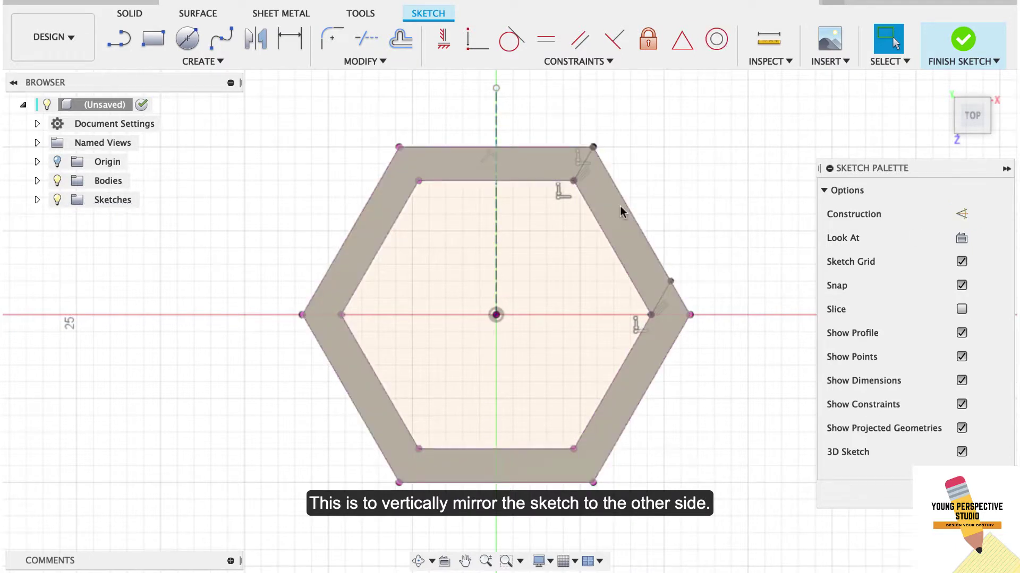
Step: Mirror the two short diagonal lines across the vertical construction line and finish the sketch
shift+click(660, 299)
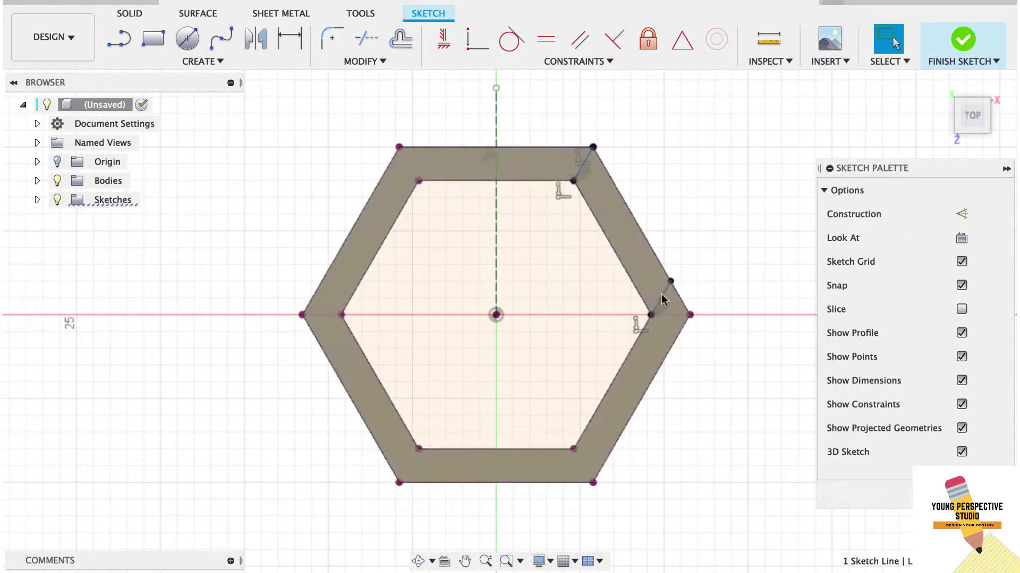
click(256, 41)
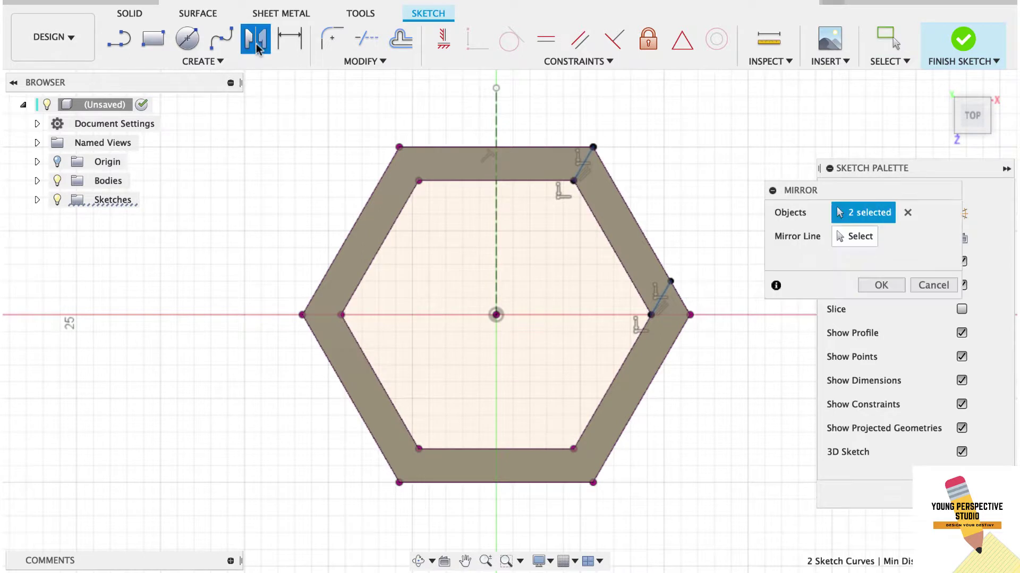
click(849, 237)
click(497, 246)
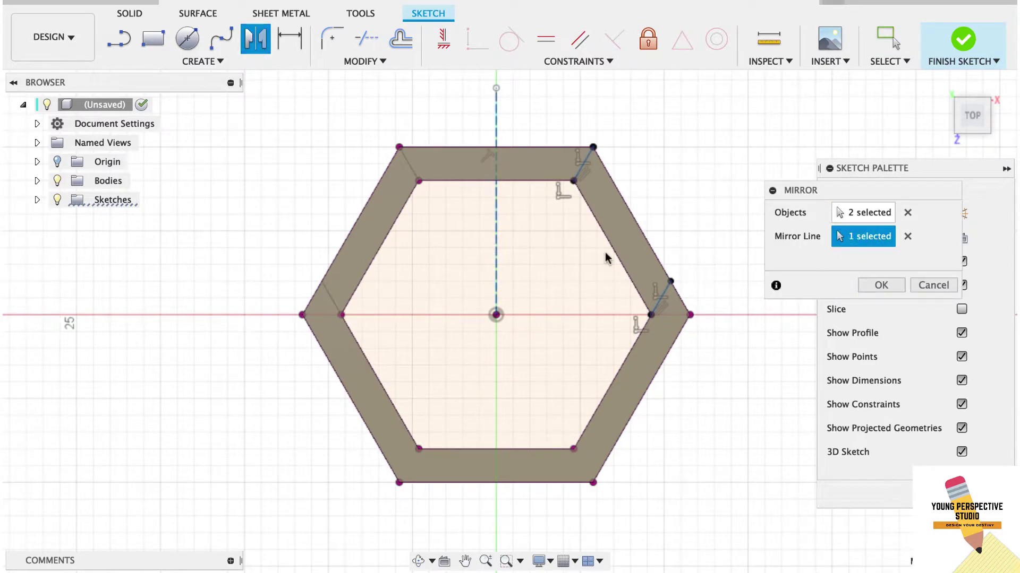
click(882, 285)
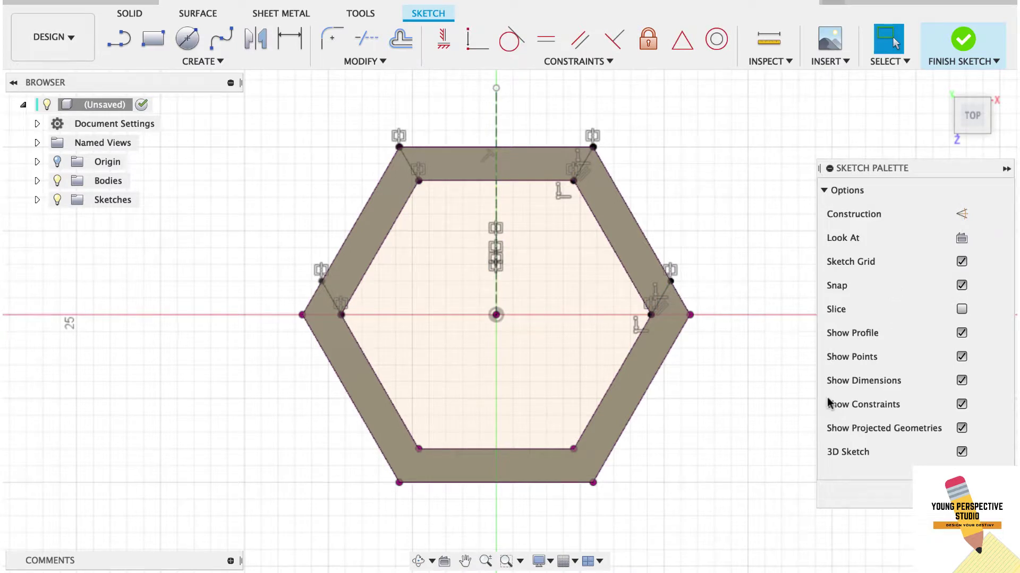
click(962, 42)
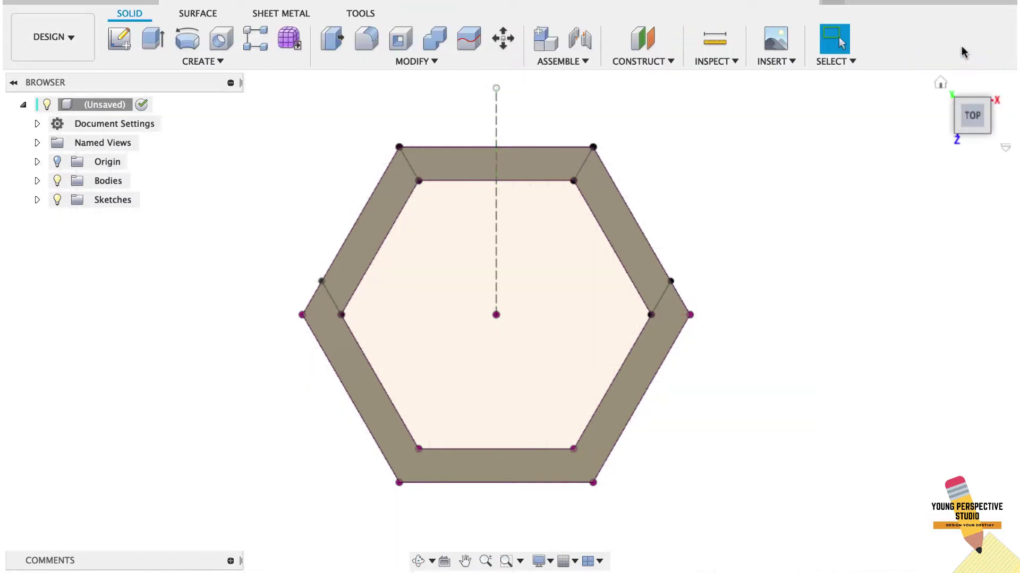
Step: Extrude the ring segment between the two original diagonal lines as a cut, with extent To Object up to the body's upper face
click(942, 85)
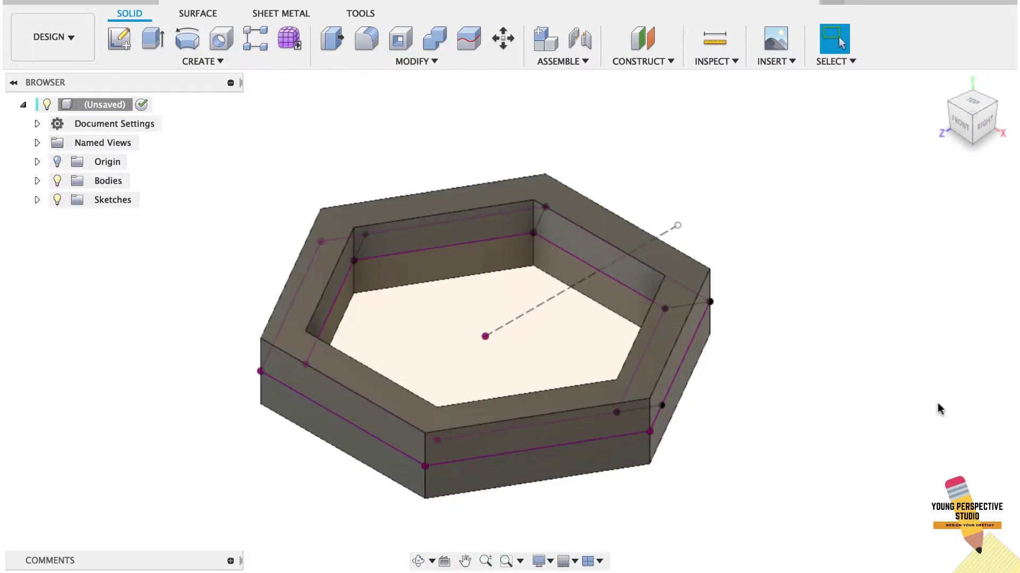
click(153, 41)
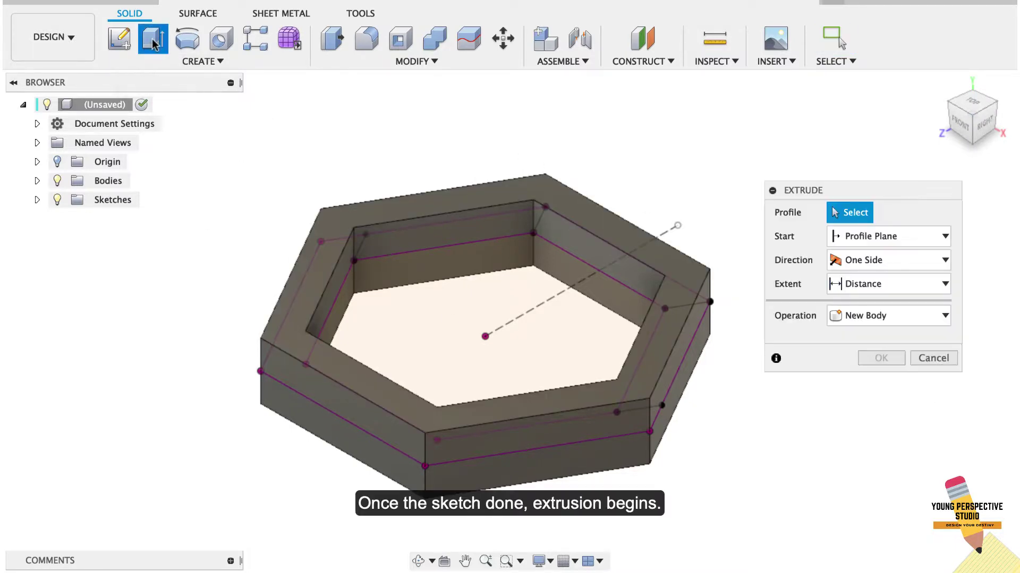
click(56, 181)
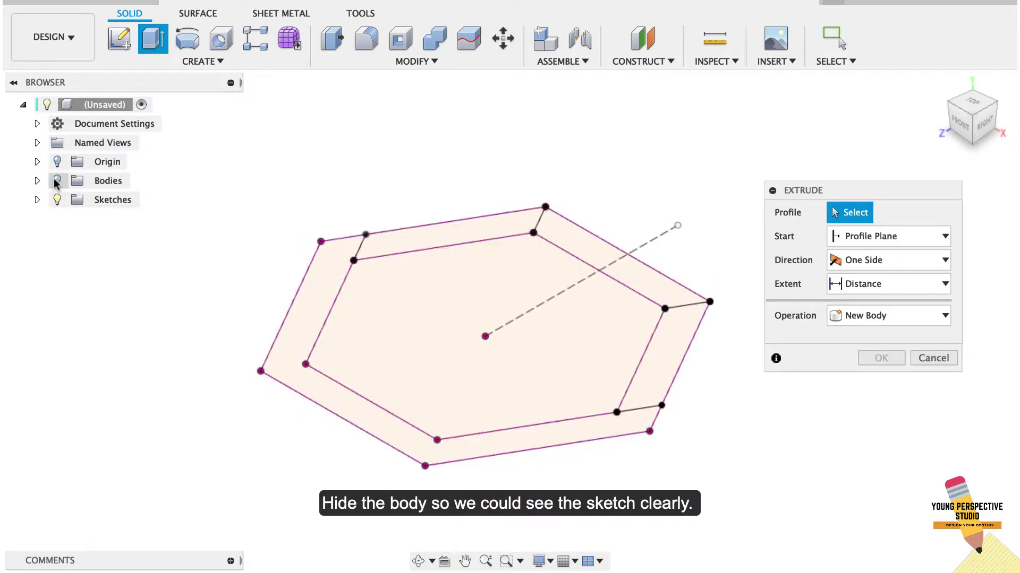
click(679, 332)
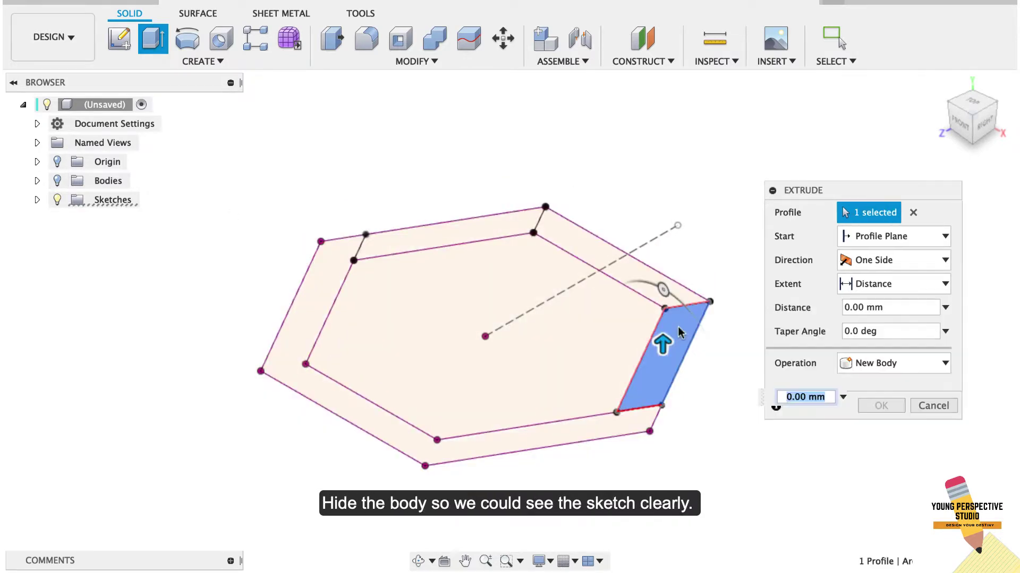
click(56, 181)
click(884, 287)
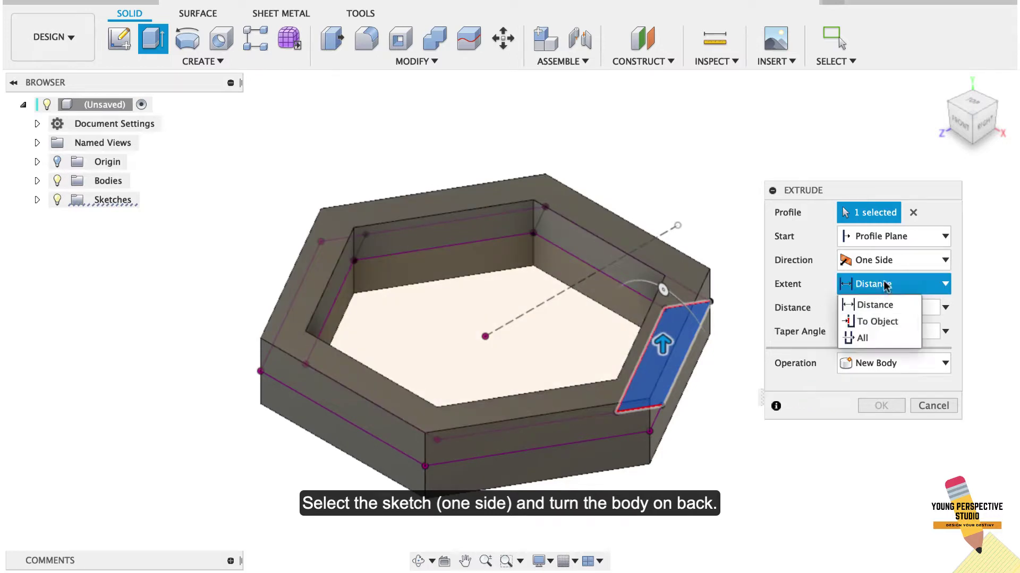
click(884, 320)
click(687, 273)
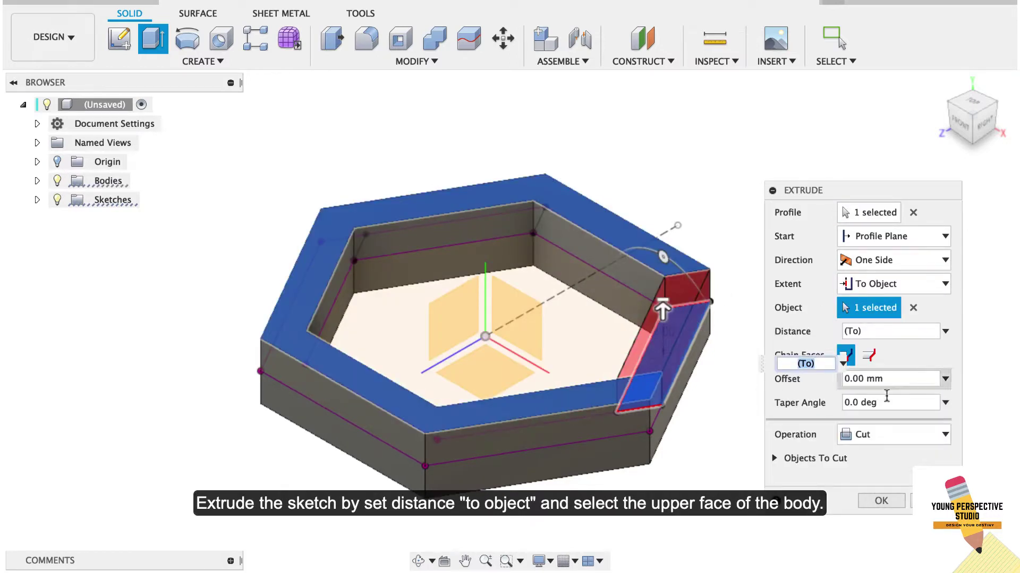
click(881, 502)
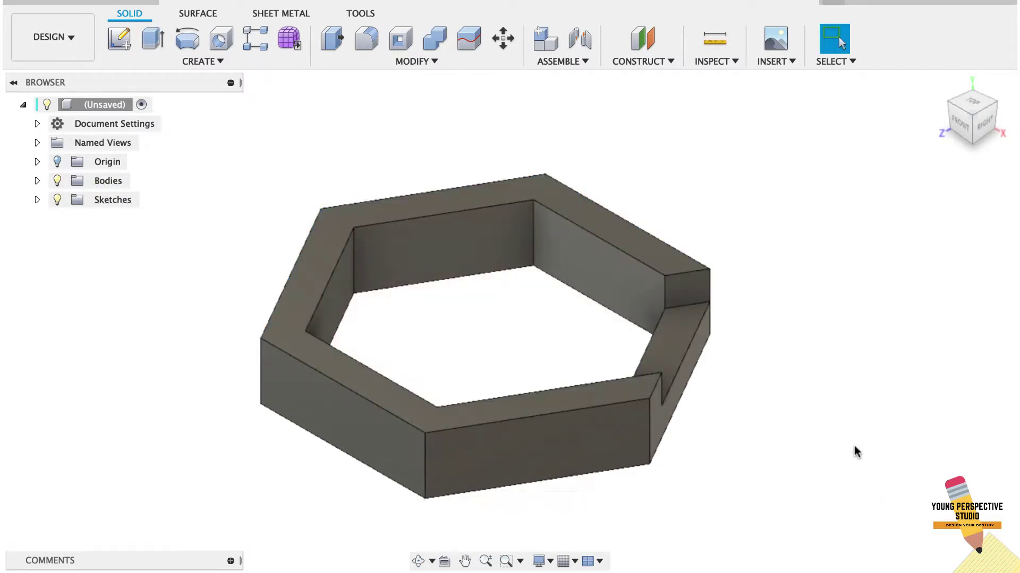
Step: Show Sketch2 and choose the ring segment between the two mirrored lines as a new extrusion profile, hiding the bodies while picking it
click(153, 40)
click(37, 200)
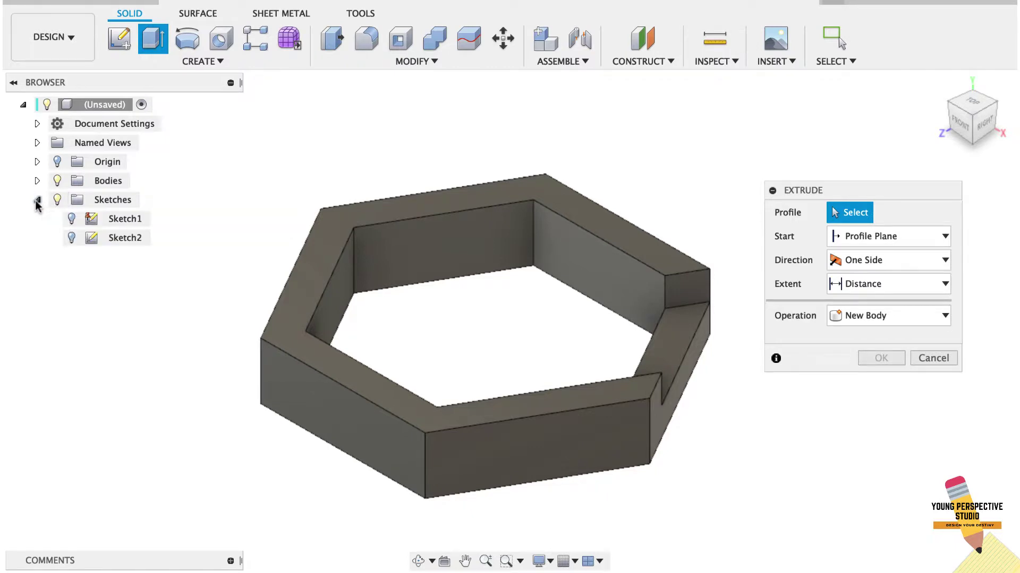
click(72, 239)
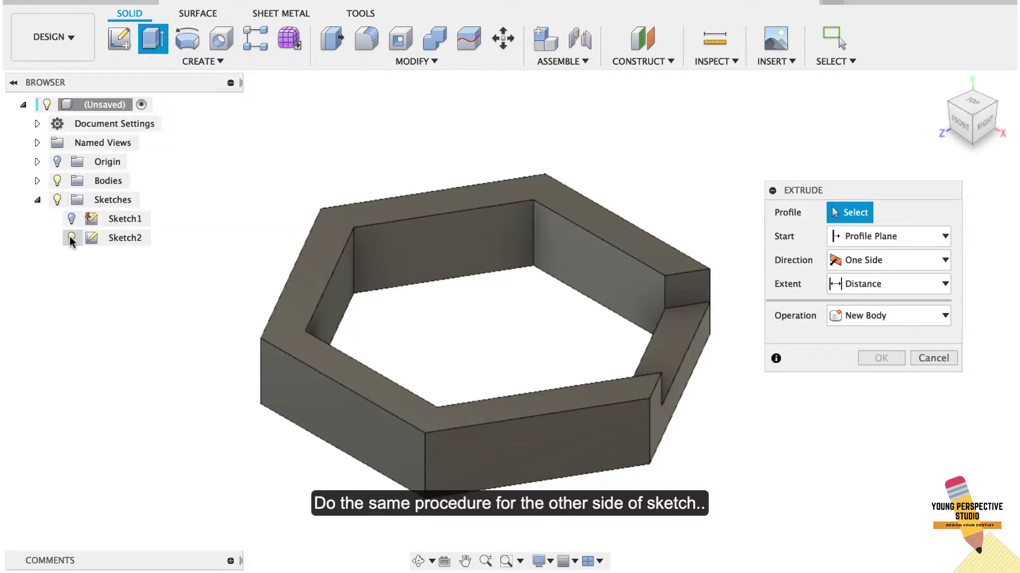
click(57, 181)
click(443, 227)
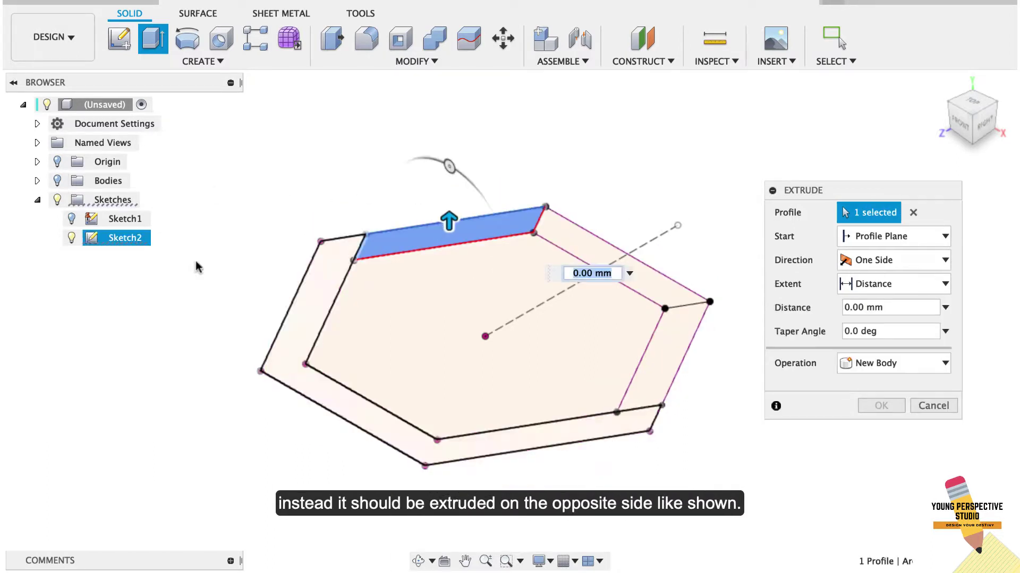
click(57, 181)
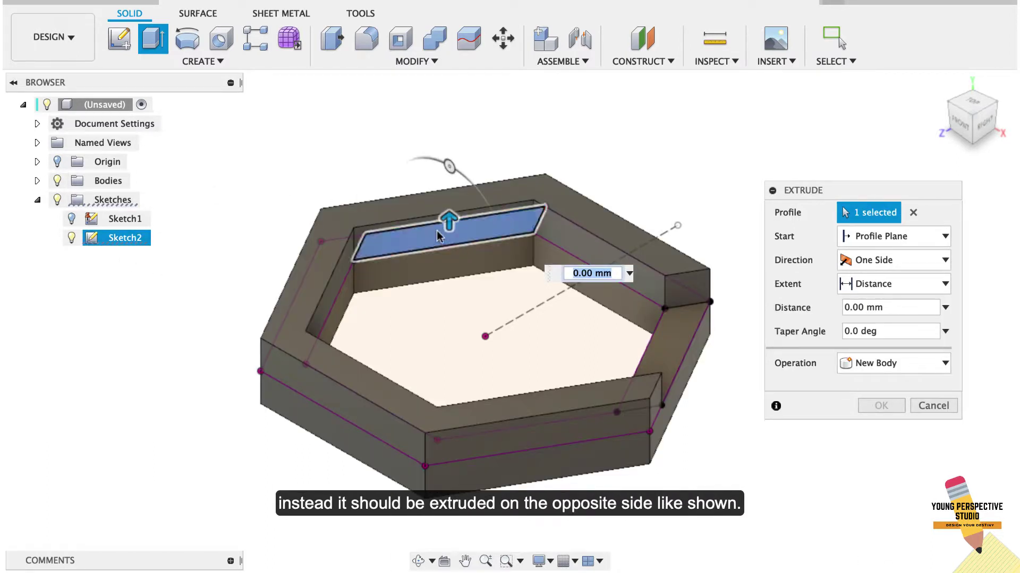
Step: Cut the mirrored segment downwards with extent To Object to the body's bottom face, and hide Sketch2
drag(448, 220, 450, 278)
click(903, 285)
click(886, 321)
drag(979, 142, 967, 88)
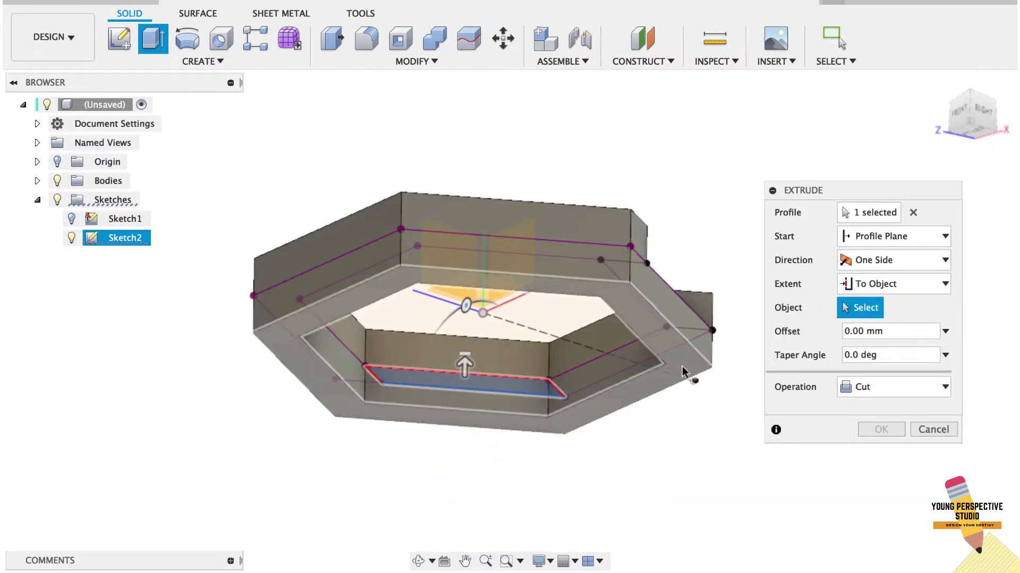
click(685, 373)
click(880, 500)
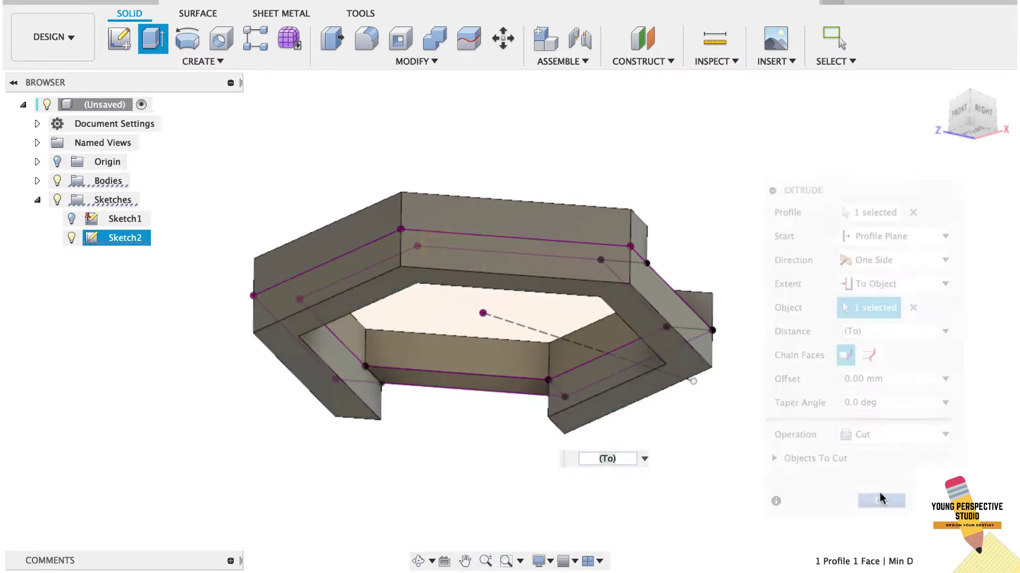
click(939, 87)
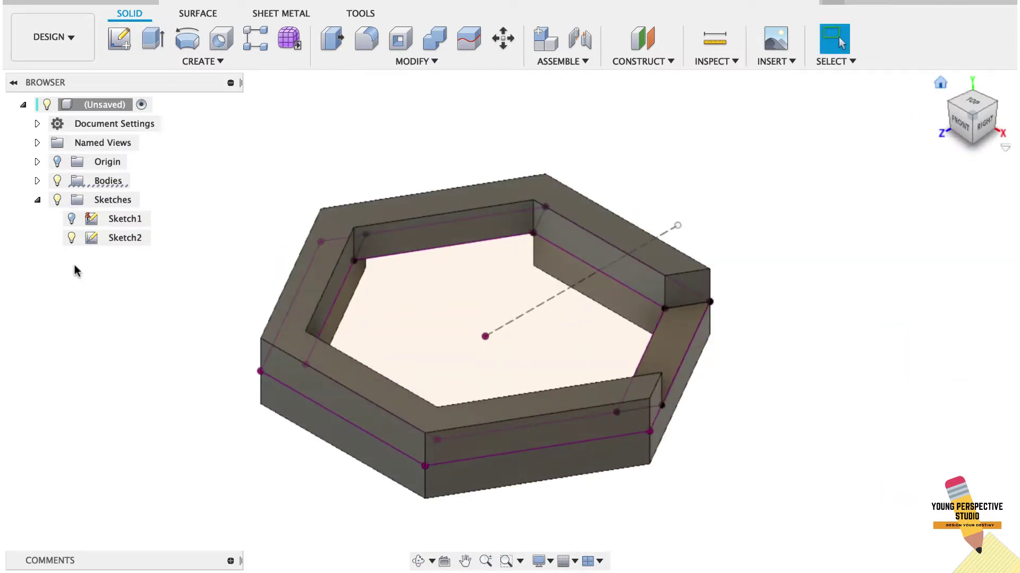
click(70, 237)
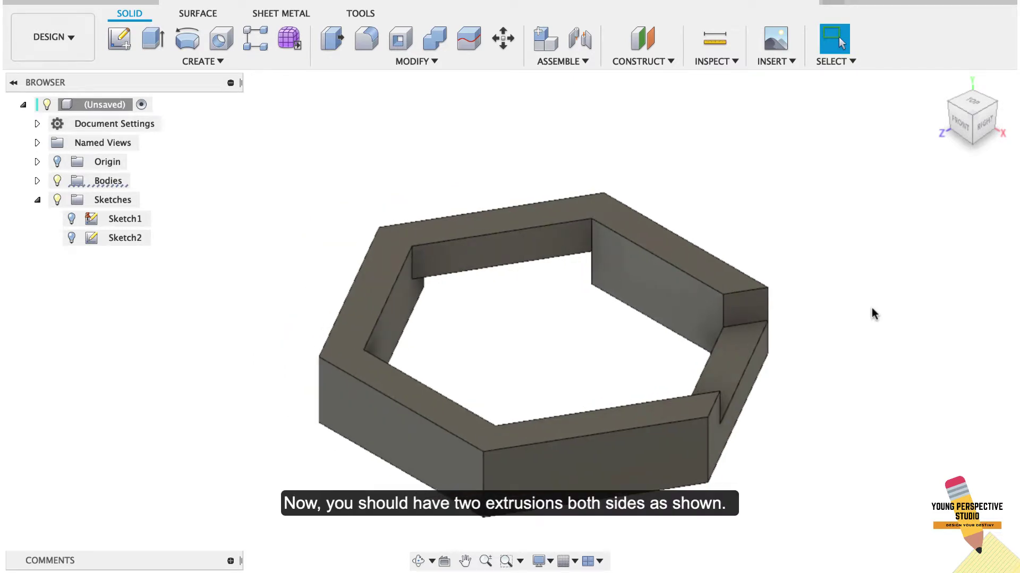
Step: Make the origin planes and axes visible
mouse_move(953, 128)
shift+middle_down()
mouse_move(962, 67)
mouse_move(951, 37)
mouse_move(955, 45)
shift+middle_up()
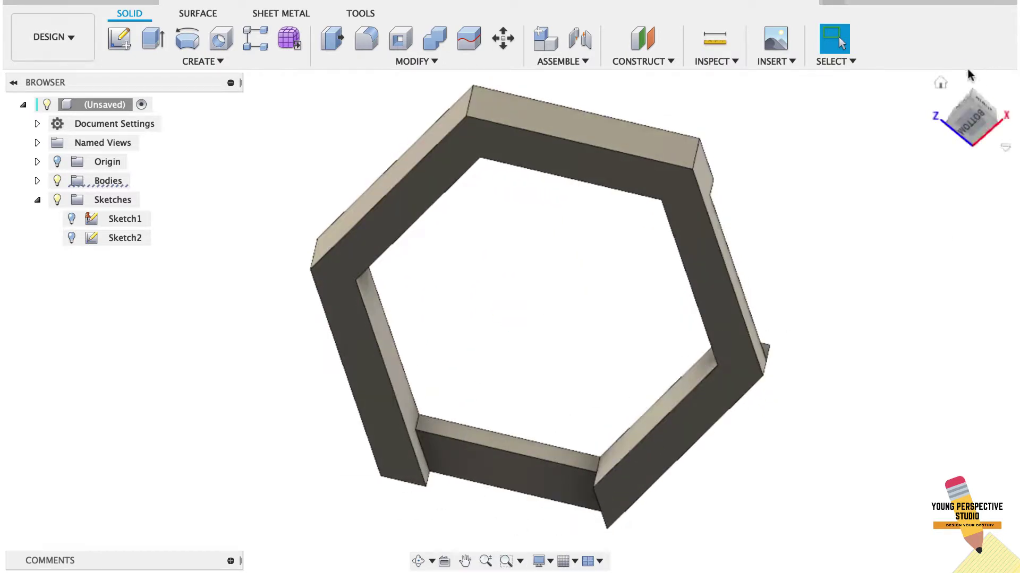
click(940, 85)
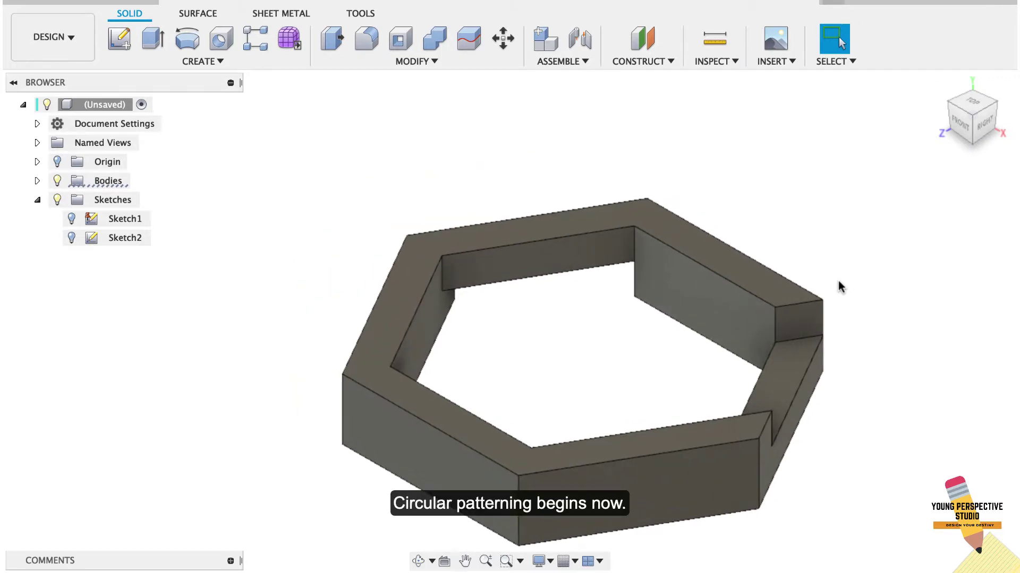
click(58, 163)
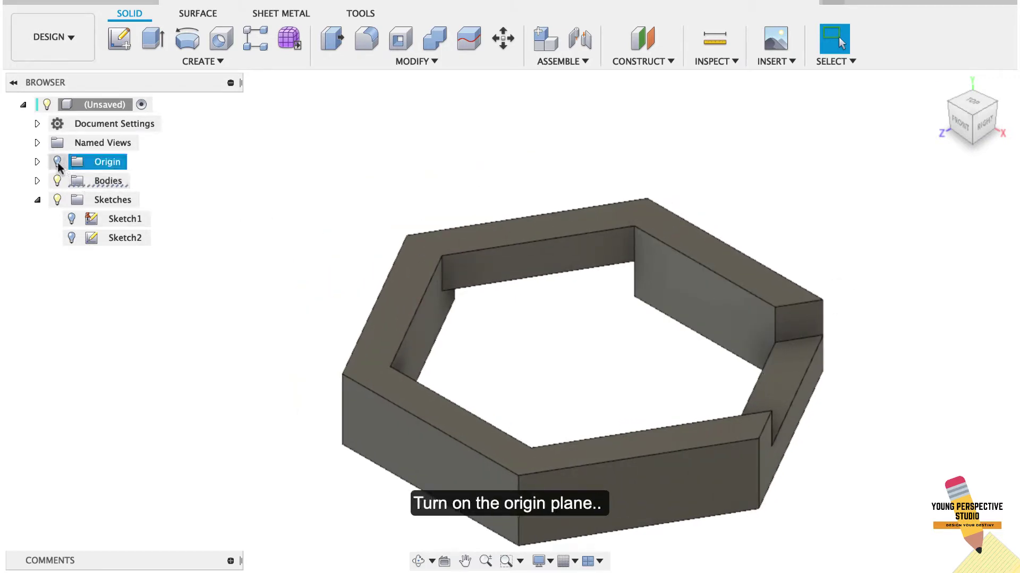
click(58, 163)
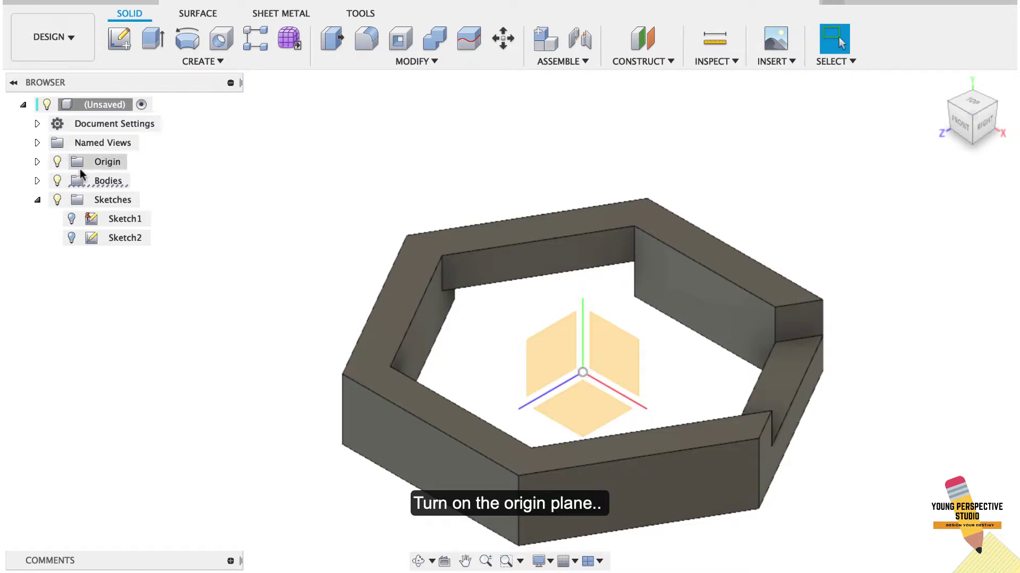
Step: Create a full circular pattern of the last two extrude cuts around the green vertical origin axis with quantity 2
click(220, 62)
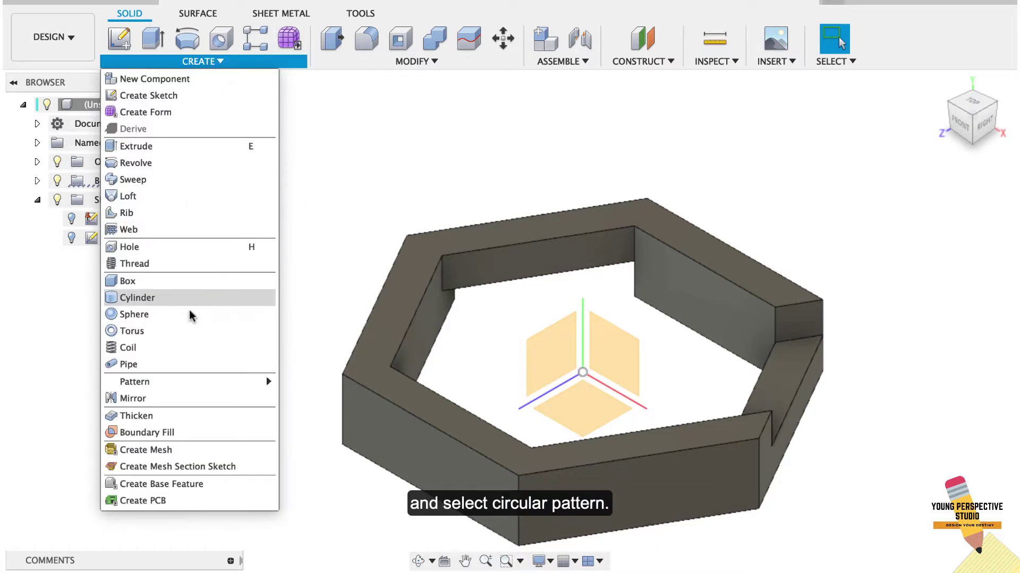
mouse_move(255, 382)
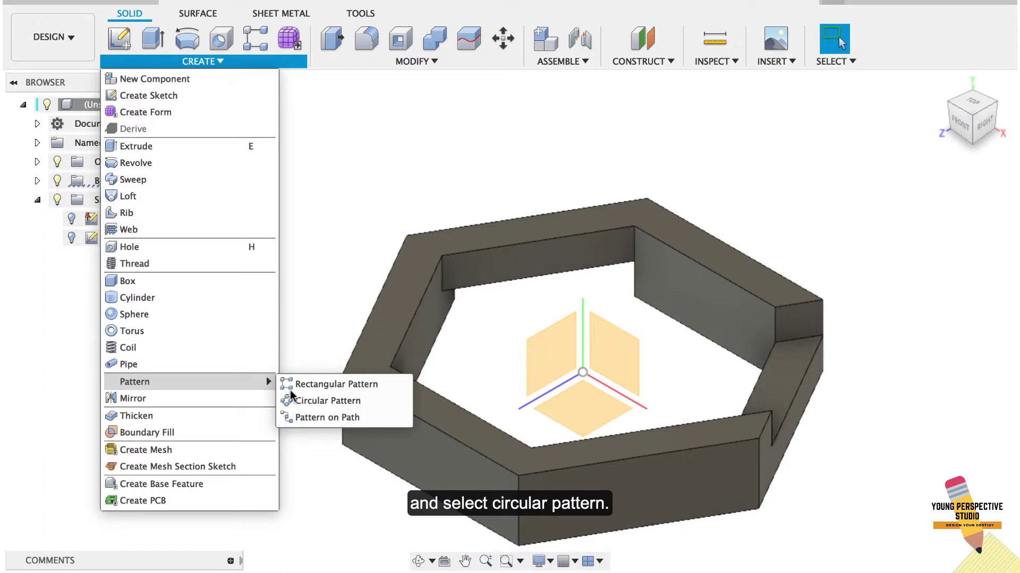
click(325, 400)
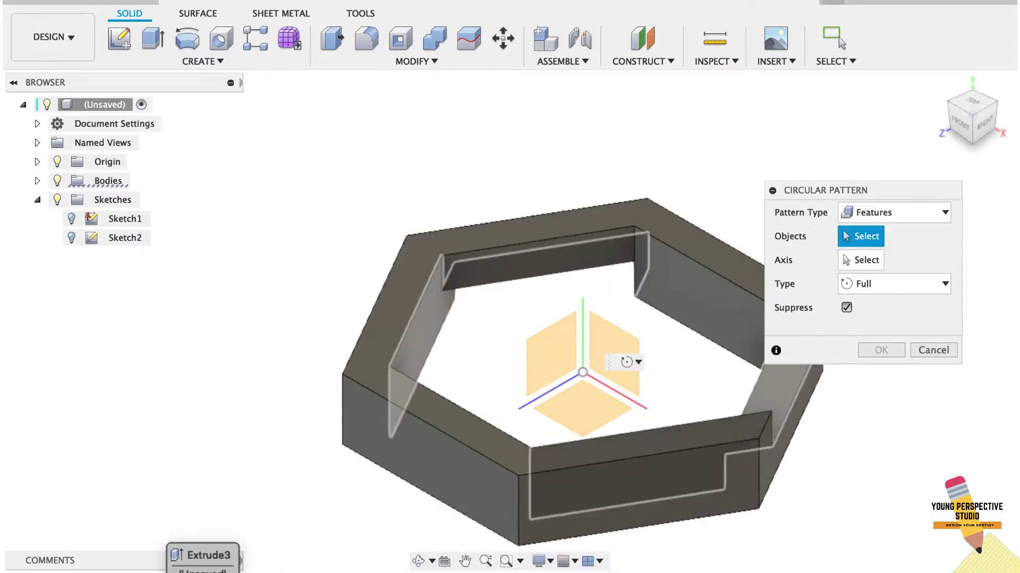
click(181, 568)
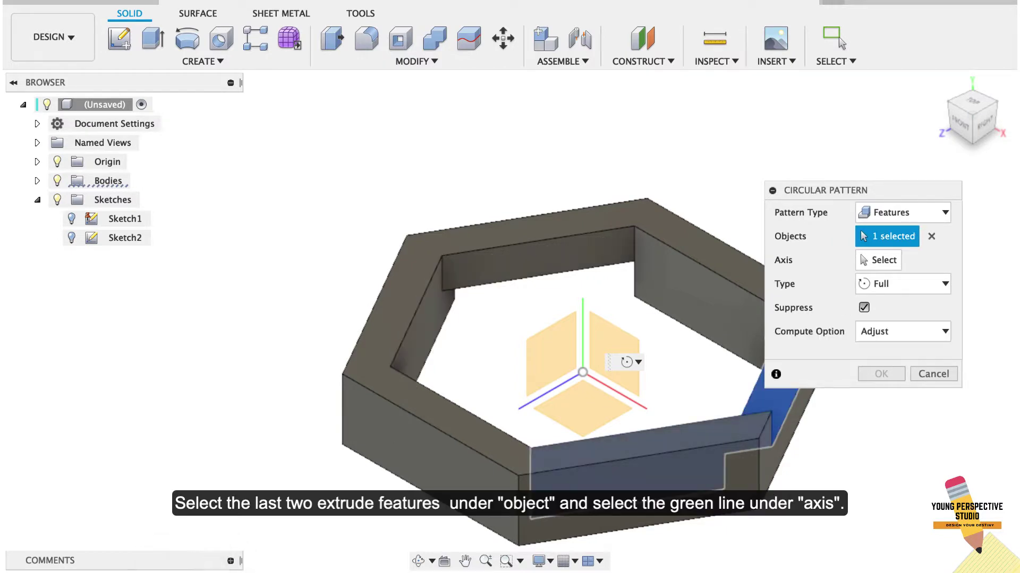
click(170, 568)
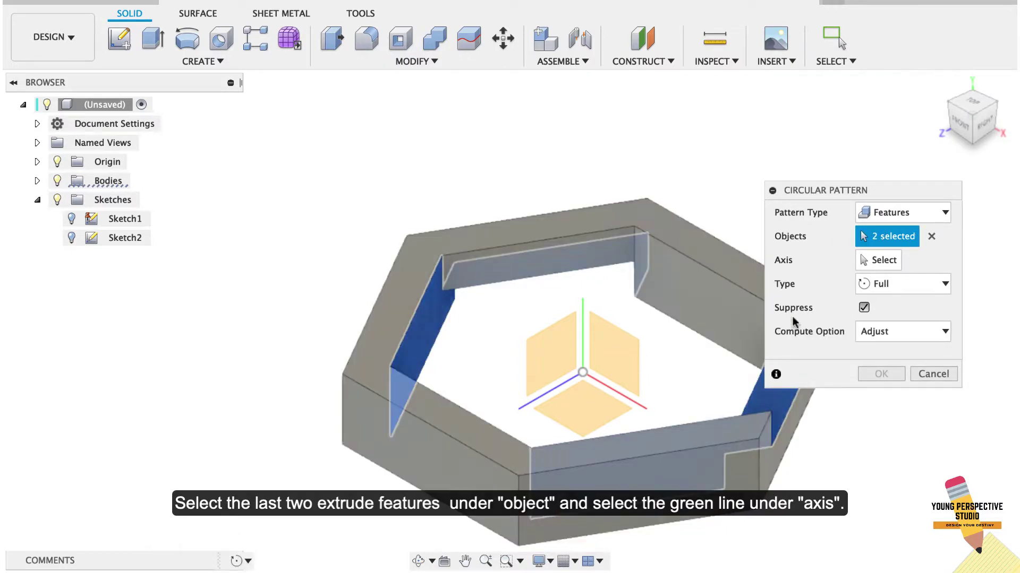
click(881, 260)
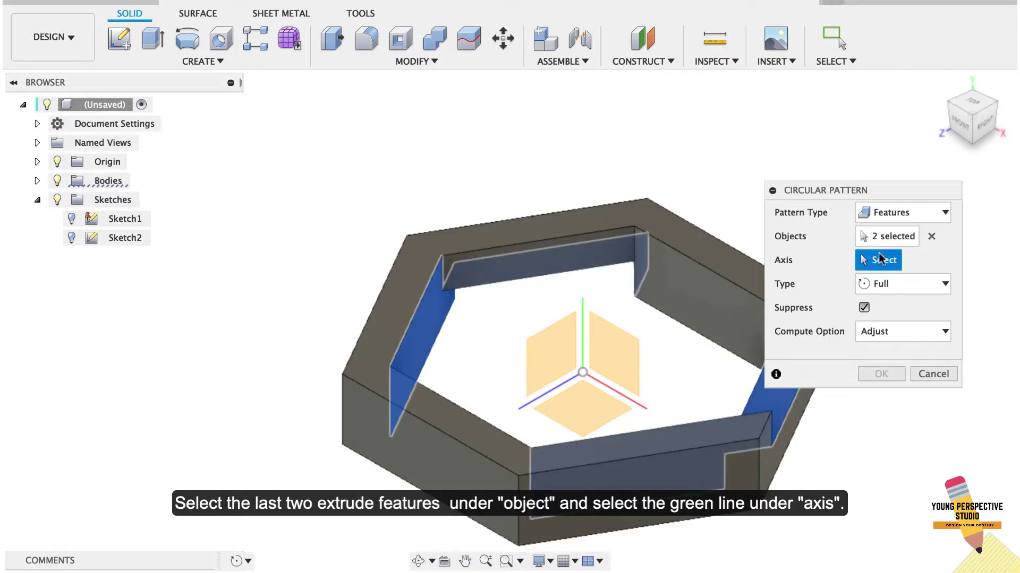
click(582, 329)
click(879, 330)
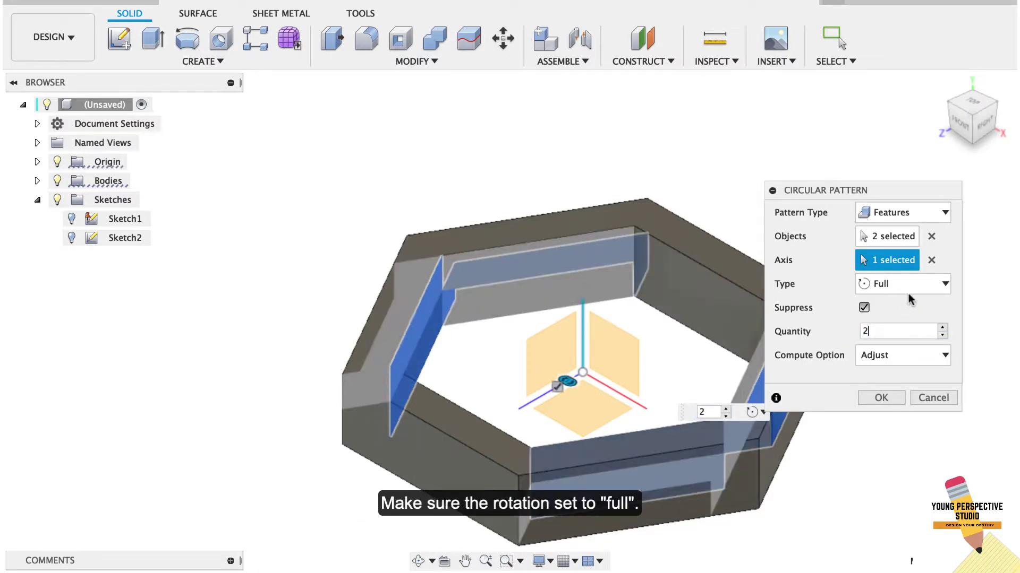
click(884, 398)
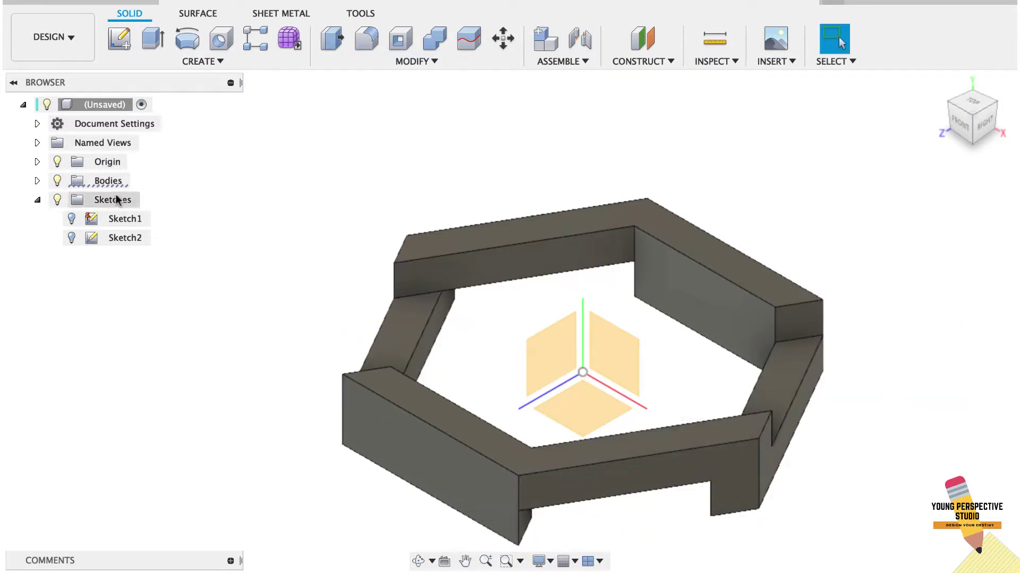
Step: Hide the origin geometry and check the patterned cuts from below the ring
click(57, 162)
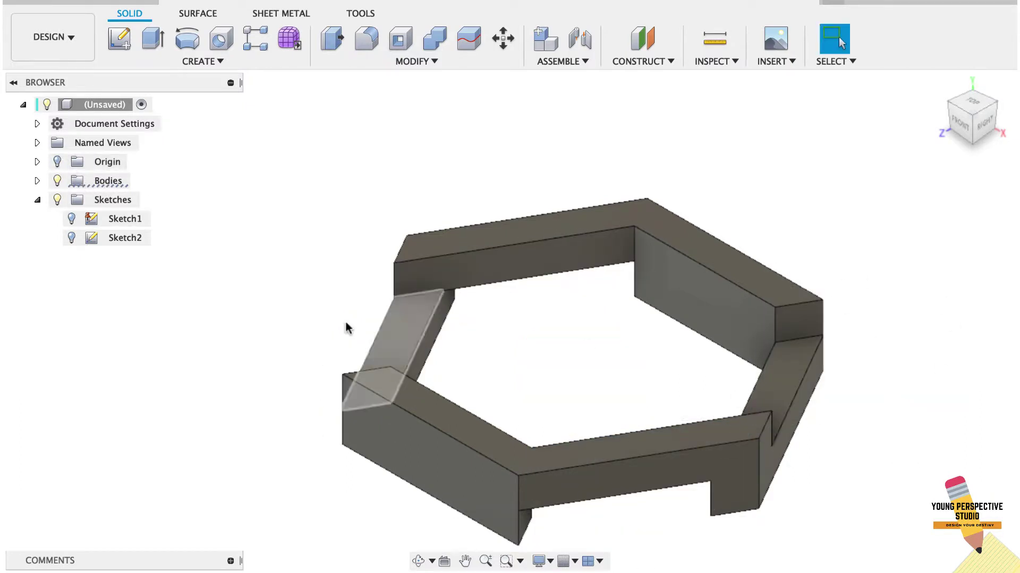
drag(974, 108, 967, 50)
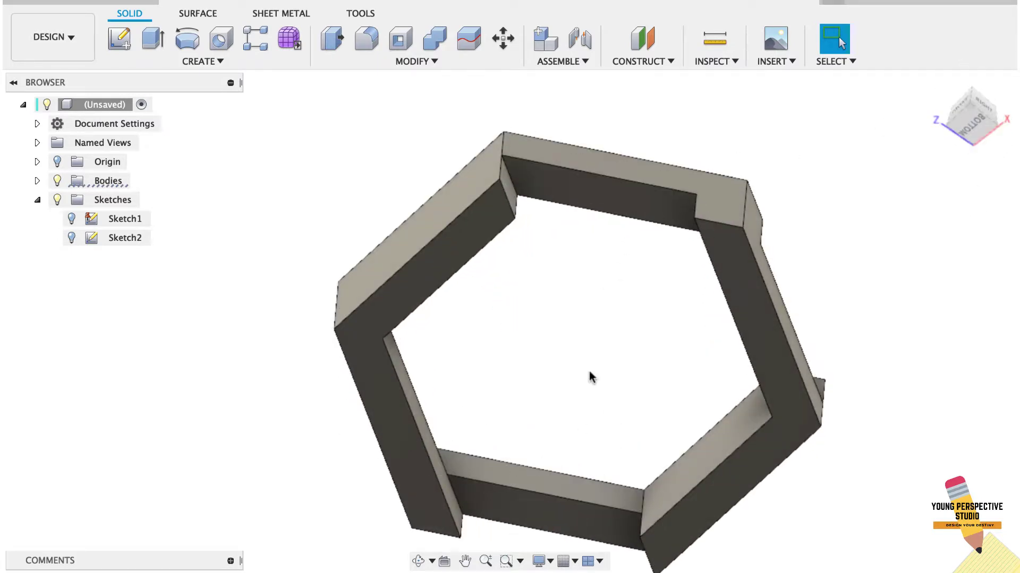
click(941, 82)
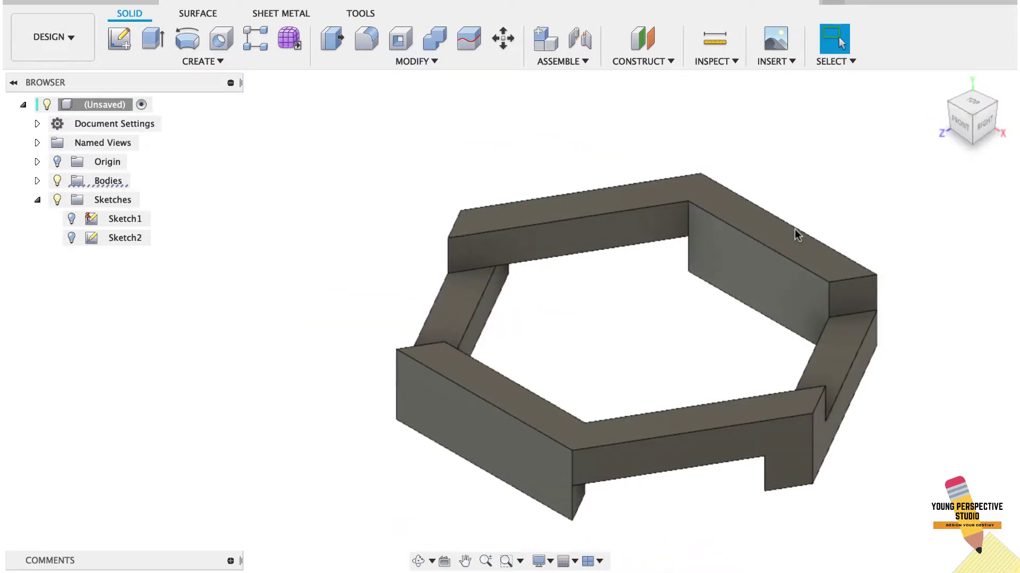
Step: Start a constant-radius fillet and select the four floor edges of one upper recess in the ring
click(367, 40)
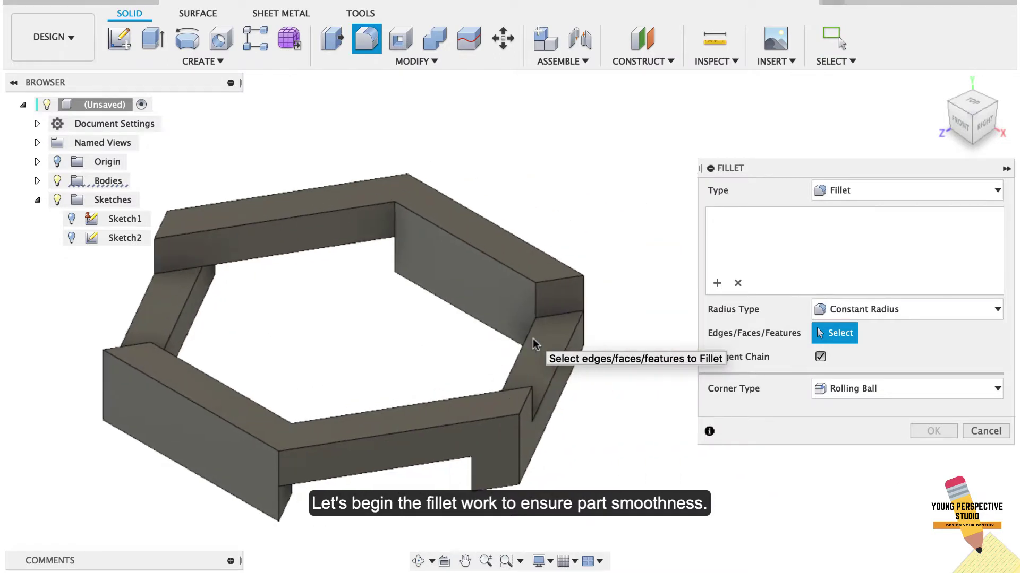
scroll(529, 337, up, 3)
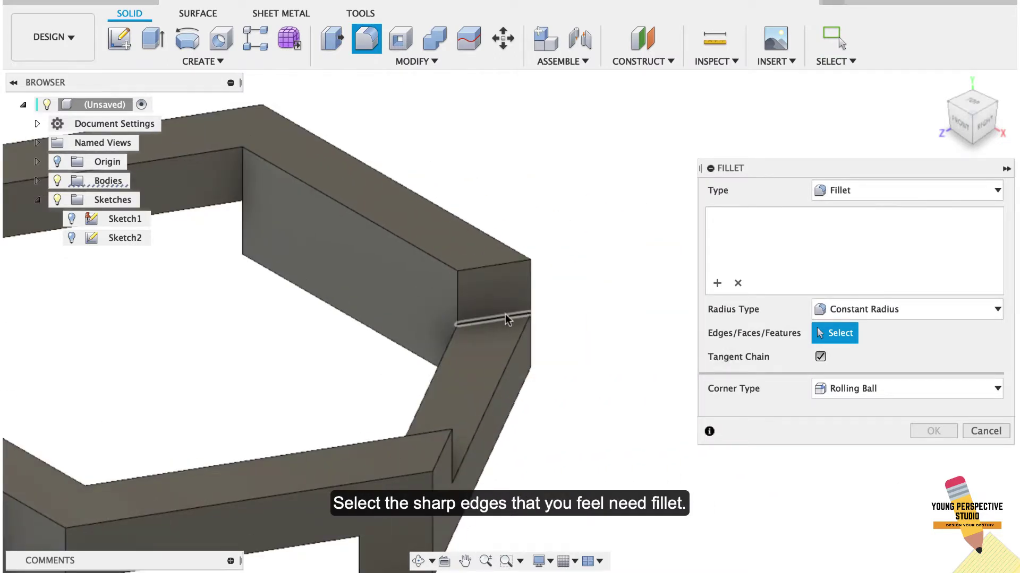
click(507, 318)
shift+middle_drag(505, 308, 858, 204)
click(405, 428)
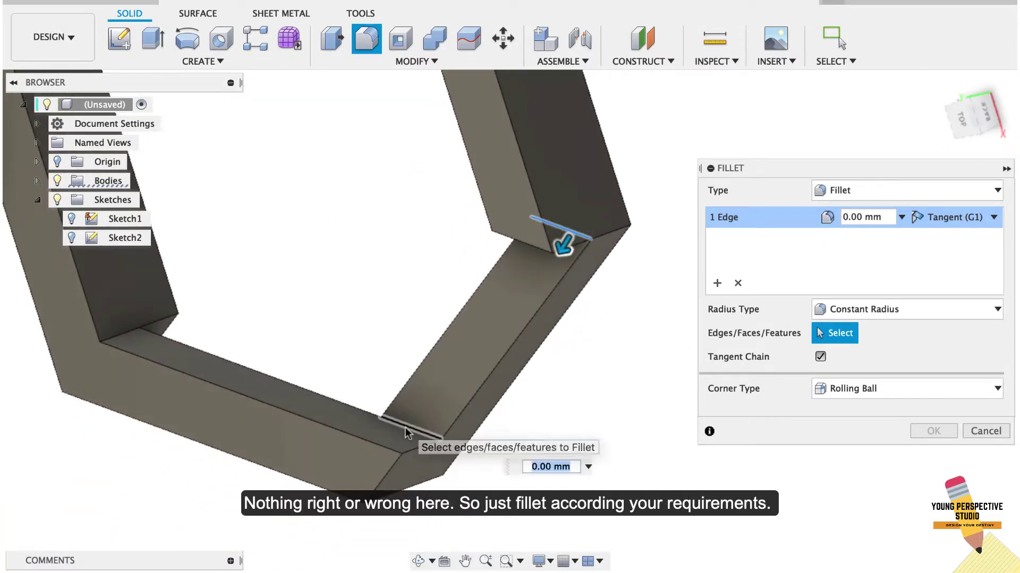
click(943, 85)
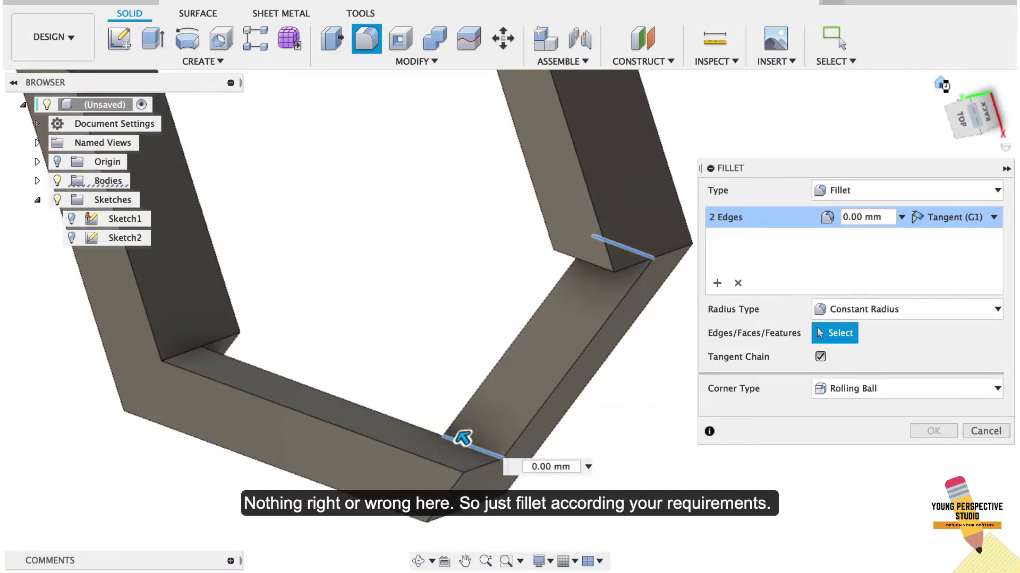
scroll(692, 375, right, 5)
click(519, 347)
click(557, 358)
Step: Add the floor edges of the opposite upper recess to the fillet selection
click(183, 300)
click(136, 303)
click(179, 268)
drag(972, 120, 964, 59)
click(136, 345)
Step: Add the floor edges of both lower recesses on the ring's underside to the fillet selection
click(318, 294)
click(260, 312)
click(298, 317)
click(472, 183)
mouse_move(969, 122)
mouse_down()
mouse_move(962, 84)
mouse_move(968, 120)
mouse_move(996, 104)
mouse_move(950, 125)
mouse_up()
click(217, 392)
click(251, 381)
click(249, 425)
click(514, 459)
Step: Set the radius of the recess floor fillet to 0.30 mm and apply it
drag(856, 218, 850, 219)
text(3)
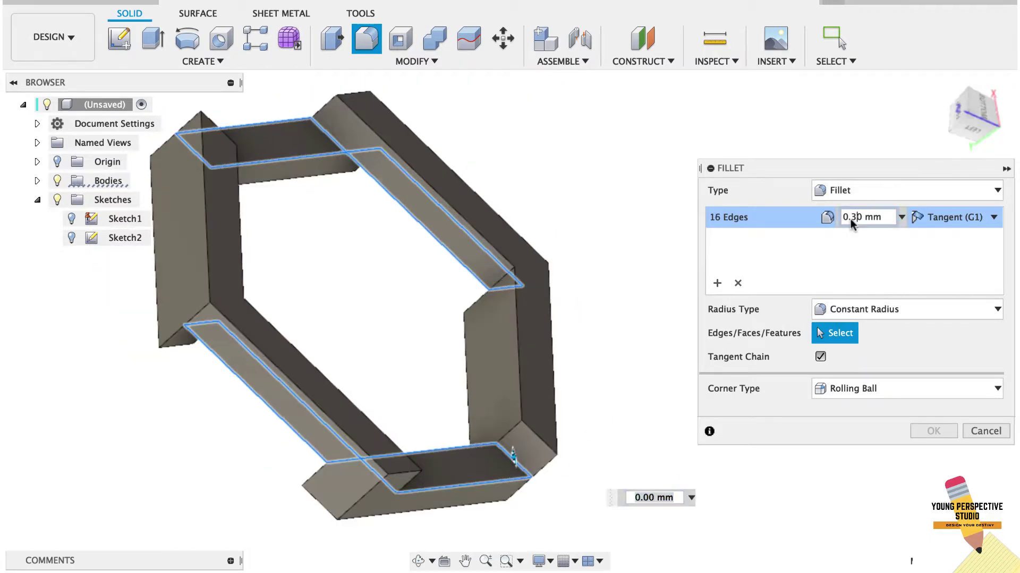
click(939, 83)
click(933, 431)
Step: Start another constant-radius fillet and select ten of the short vertical edges at the ends of the recesses
middle_drag(835, 192, 803, 223)
click(366, 39)
click(670, 303)
middle_drag(670, 304, 511, 315)
click(558, 310)
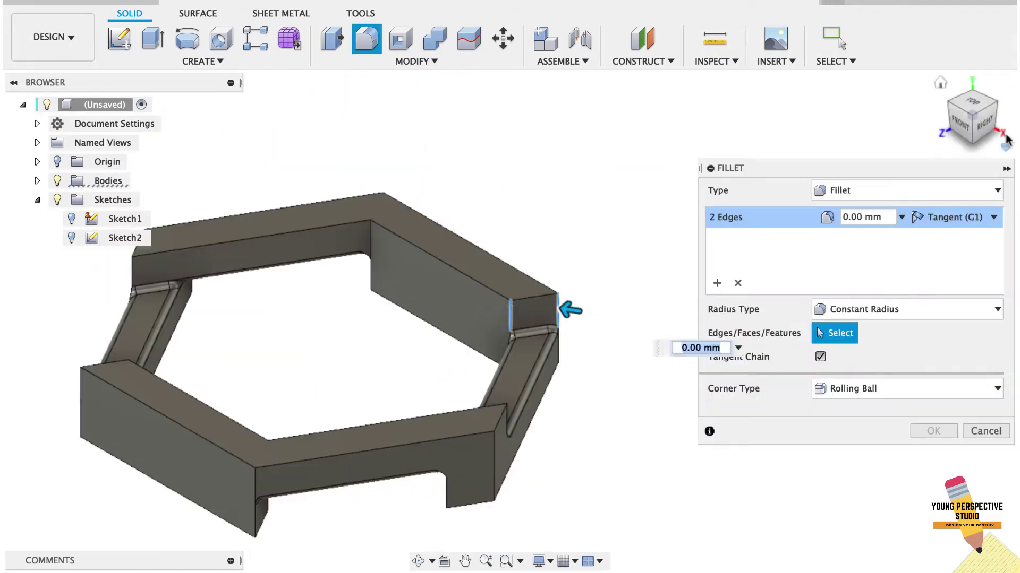
drag(979, 125, 964, 48)
click(563, 351)
click(392, 303)
click(230, 202)
click(196, 191)
click(361, 117)
middle_drag(361, 117, 408, 181)
click(274, 139)
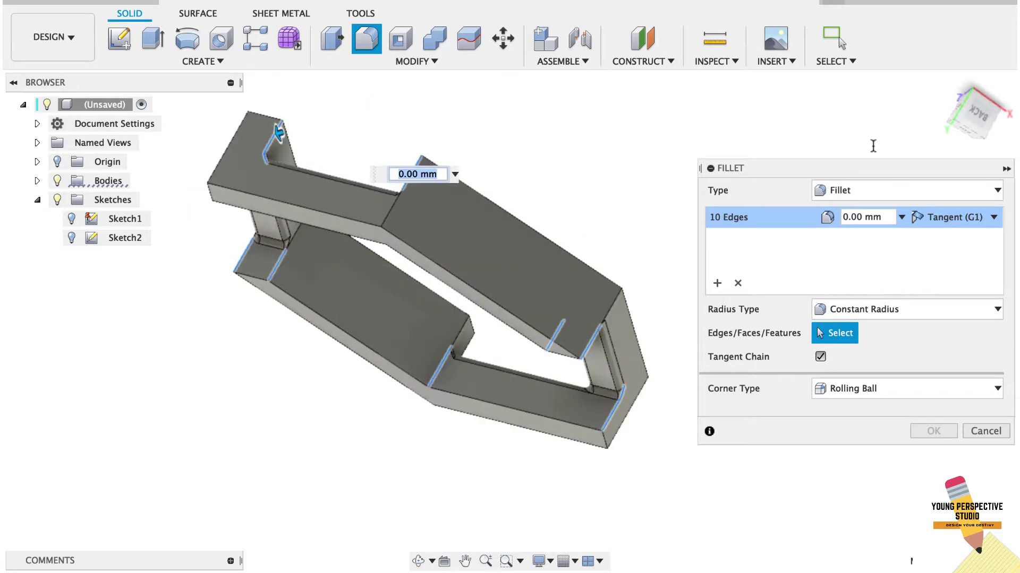
Step: Add the remaining short vertical edges at the recess ends to the fillet selection
click(940, 83)
click(321, 239)
click(446, 478)
click(634, 454)
middle_drag(635, 473, 528, 486)
drag(976, 126, 897, 69)
Step: Try progressively smaller radii for the fillet on the selected vertical edges
click(853, 216)
key(BackSpace)
text(3)
key(BackSpace)
text(2)
key(BackSpace)
text(1)
Step: Set the radius of the vertical edge fillet to 0.04 mm and apply it
click(940, 83)
drag(861, 217, 830, 218)
text(0.04)
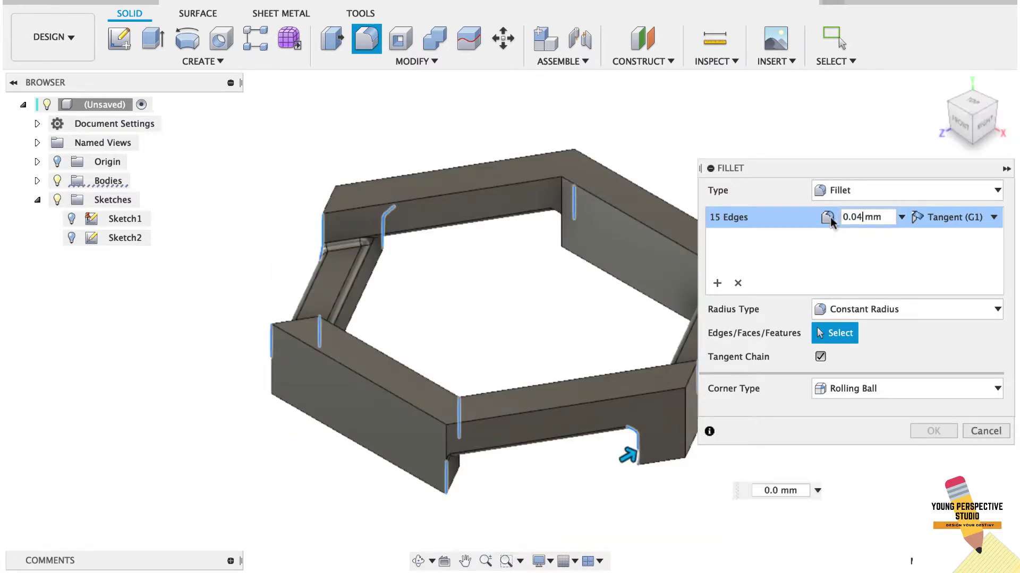
click(933, 431)
Step: Start a Rule Fillet on all edges and select the ring's four top and bottom faces
drag(975, 121, 956, 48)
click(367, 39)
click(906, 191)
click(870, 226)
click(651, 197)
click(441, 385)
click(626, 207)
click(348, 452)
Step: Set the Rule Fillet radius to 0.05 mm, apply it and inspect the rounded ring
click(800, 264)
text(21)
drag(831, 262, 784, 264)
text(0.0)
text(7)
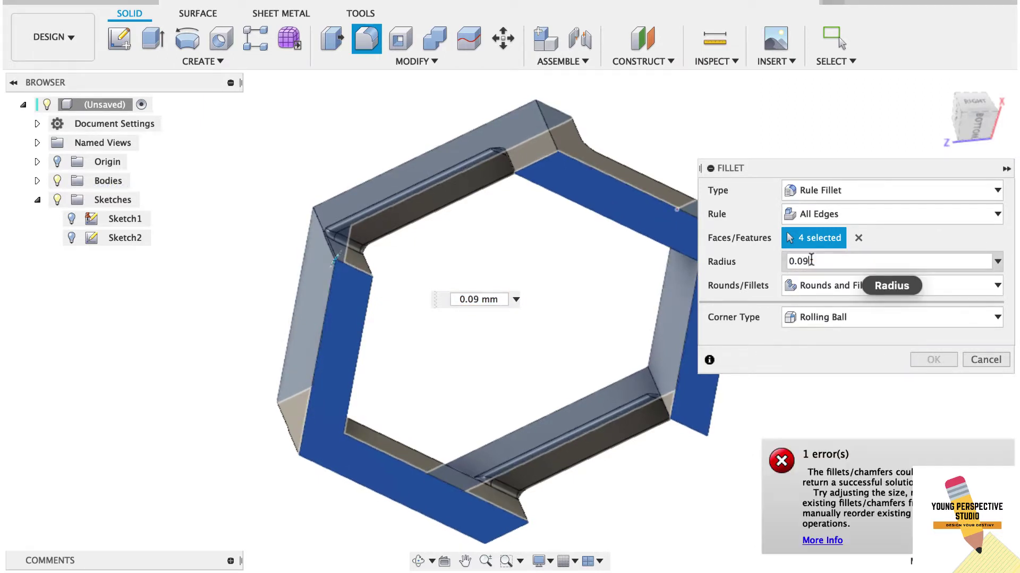
key(BackSpace)
text(5)
click(937, 364)
click(936, 87)
scroll(865, 287, up, 5)
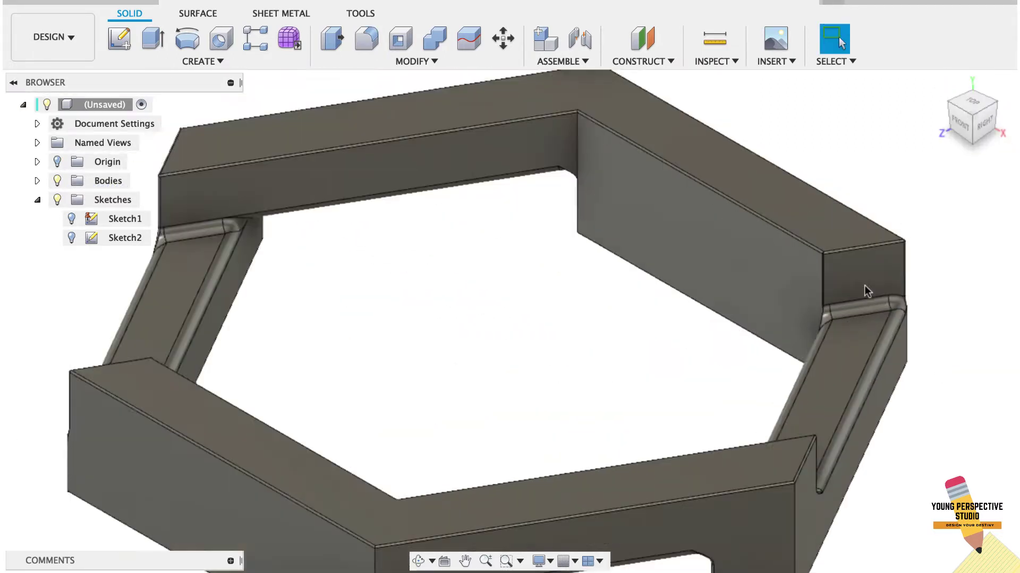
scroll(865, 287, down, 2)
scroll(882, 297, down, 2)
mouse_move(901, 315)
shift+middle_down()
mouse_move(959, 177)
mouse_move(913, 263)
shift+middle_up()
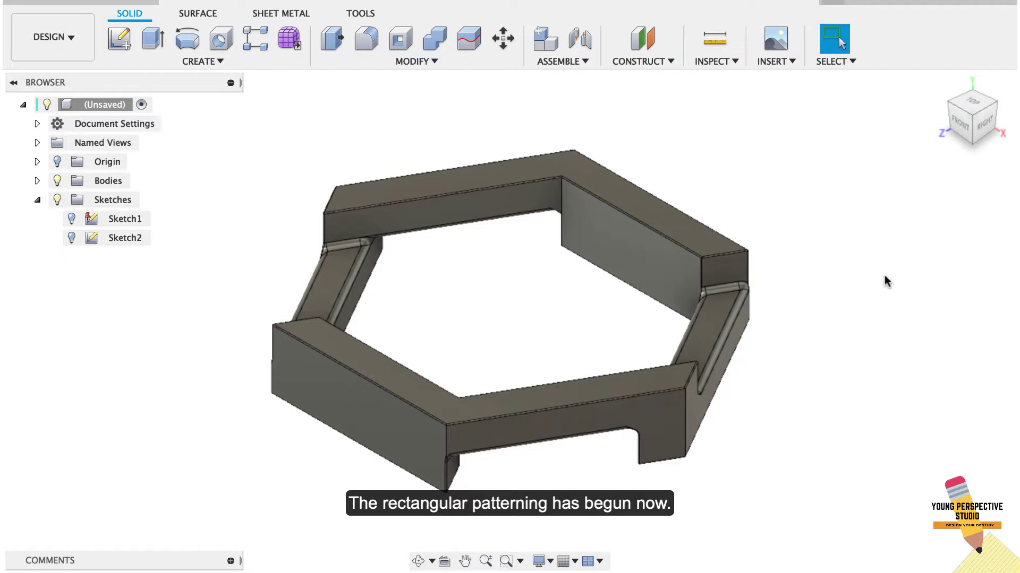
Step: Set up a rectangular pattern of Body1 as a body along the red horizontal origin axis with quantity 7
click(212, 63)
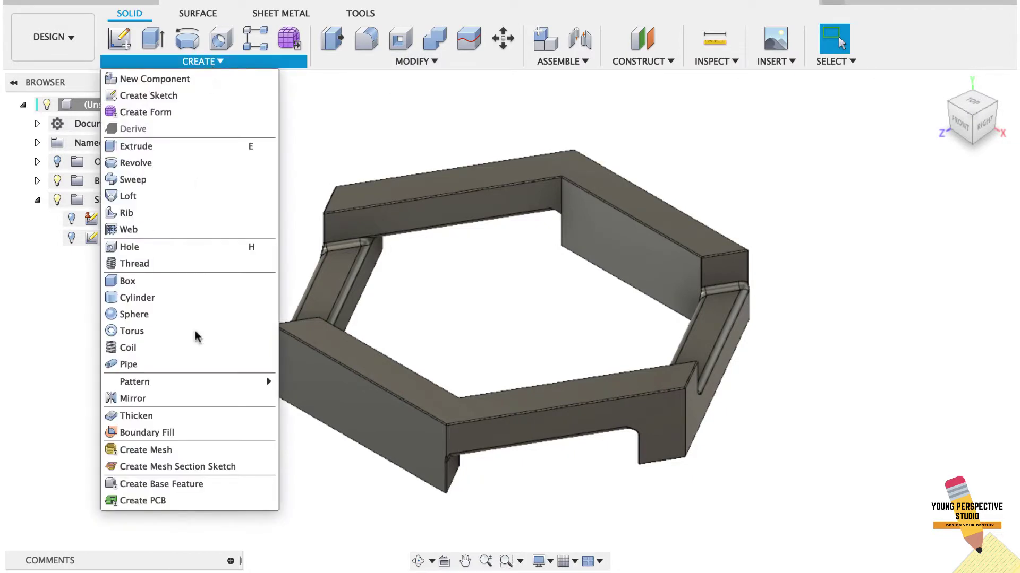
mouse_move(214, 382)
click(304, 385)
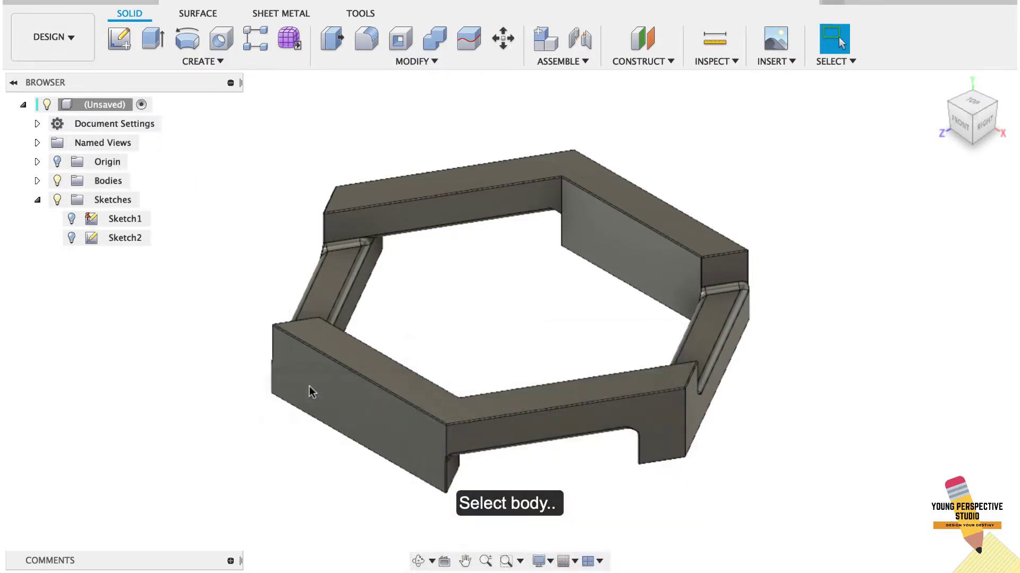
click(912, 210)
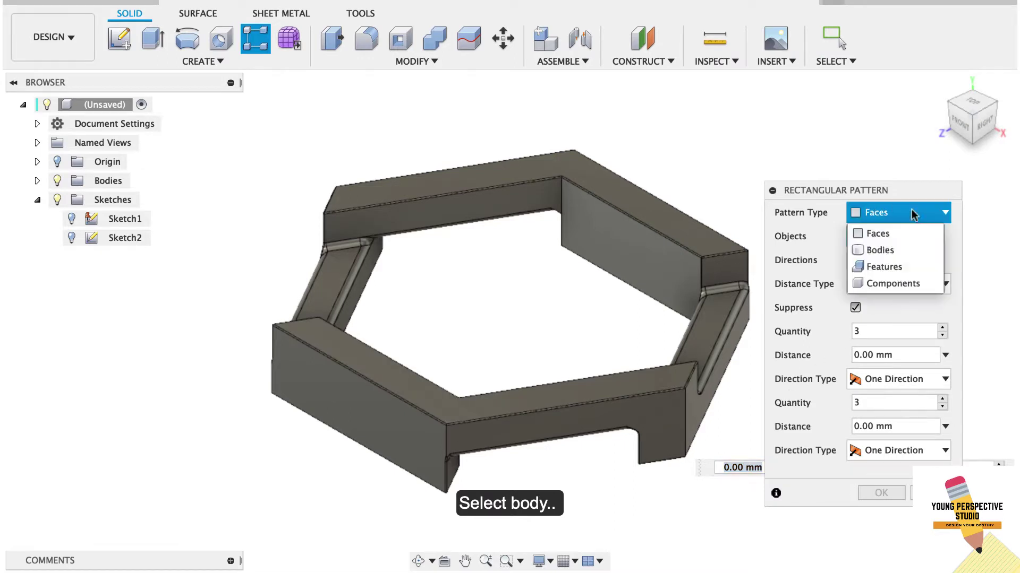
click(897, 250)
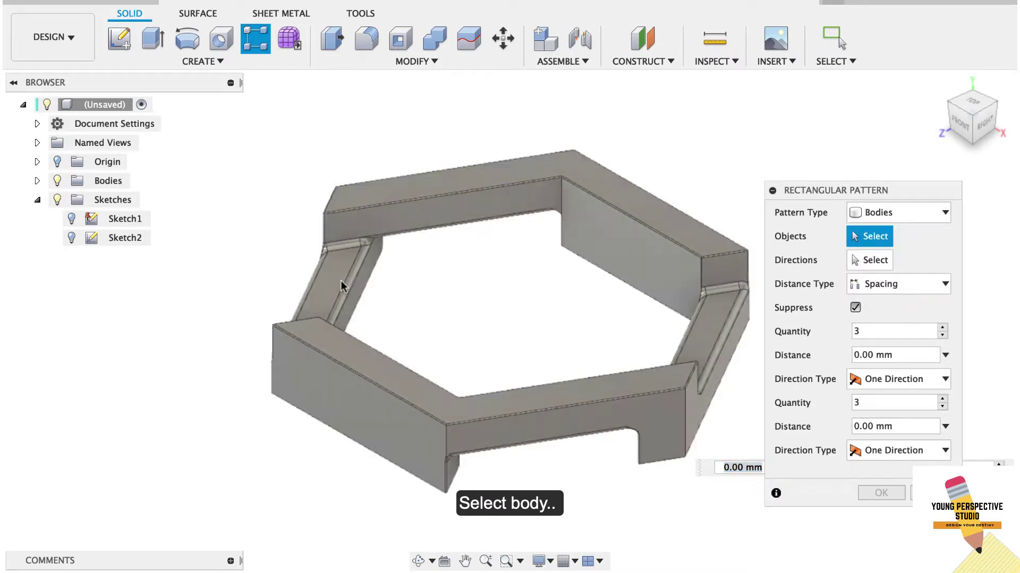
click(37, 181)
click(118, 200)
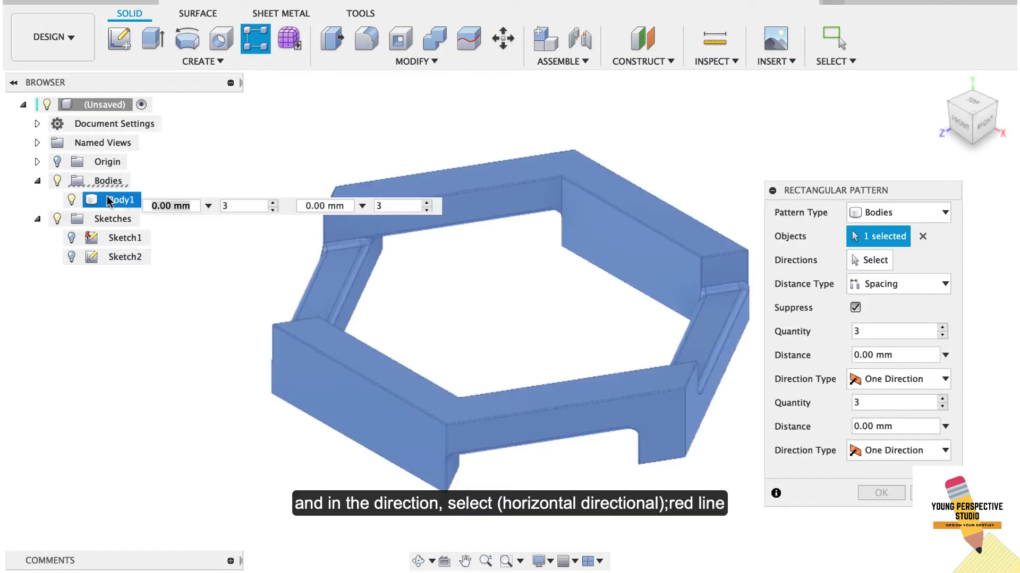
click(856, 260)
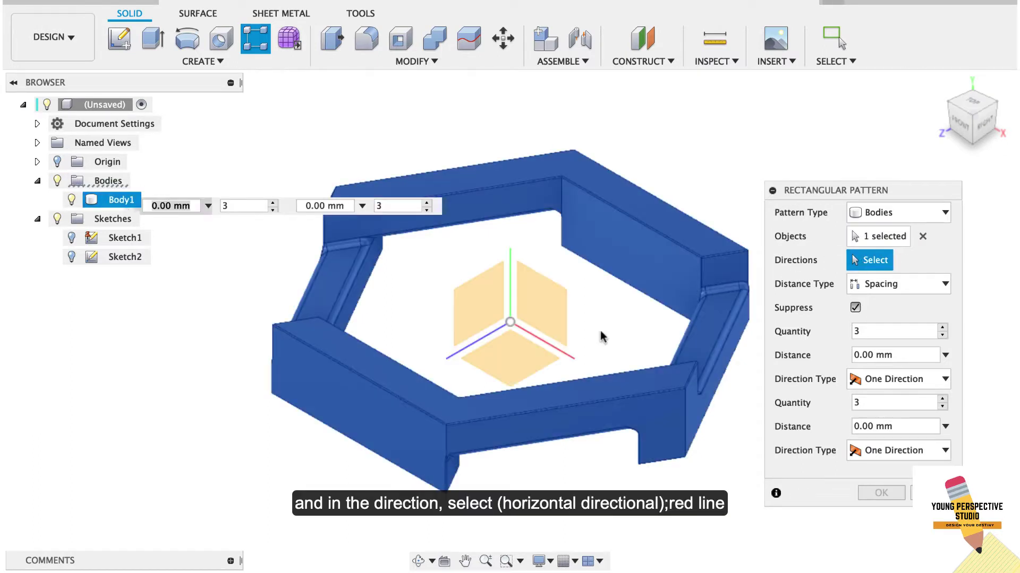
click(538, 345)
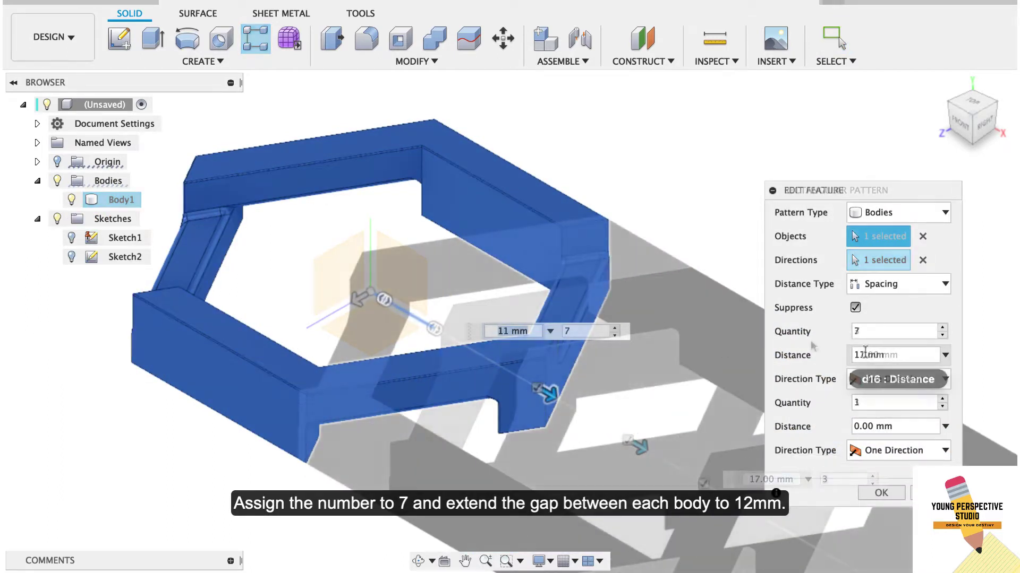
Step: Set the rectangular pattern's spacing distance to 12 mm and apply the pattern
double_click(866, 355)
text(12)
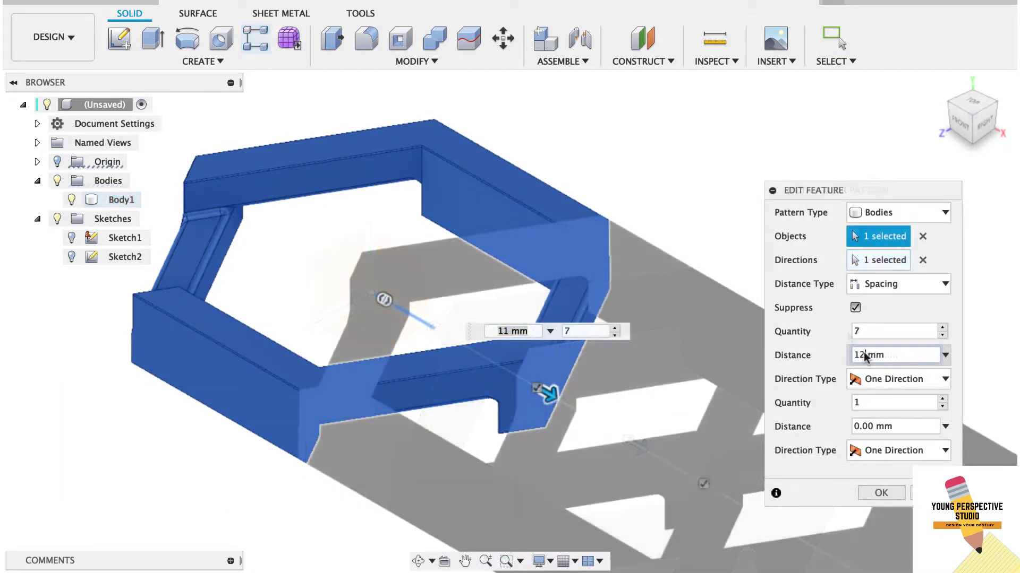
click(893, 493)
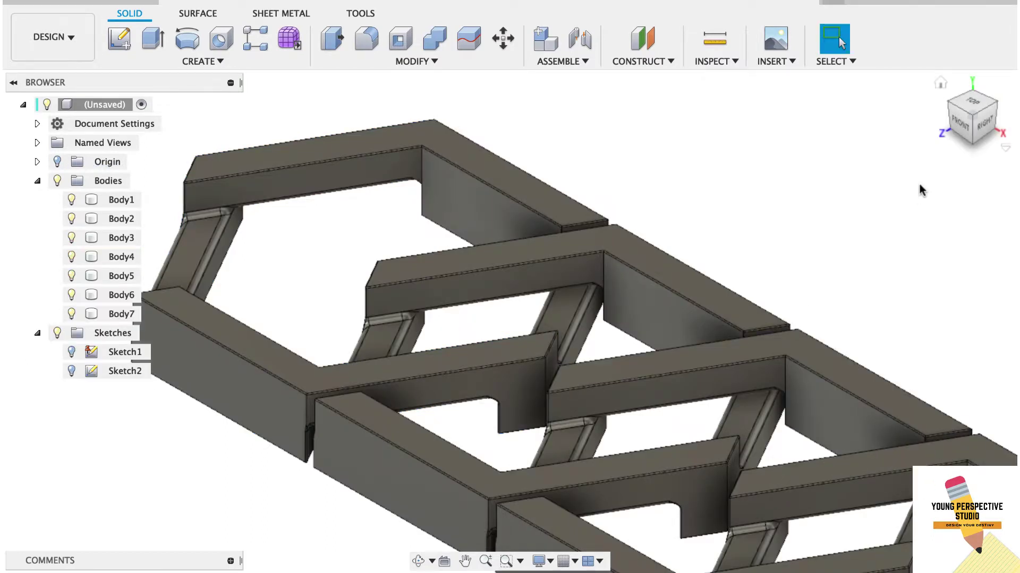
click(940, 83)
scroll(724, 208, left, 3)
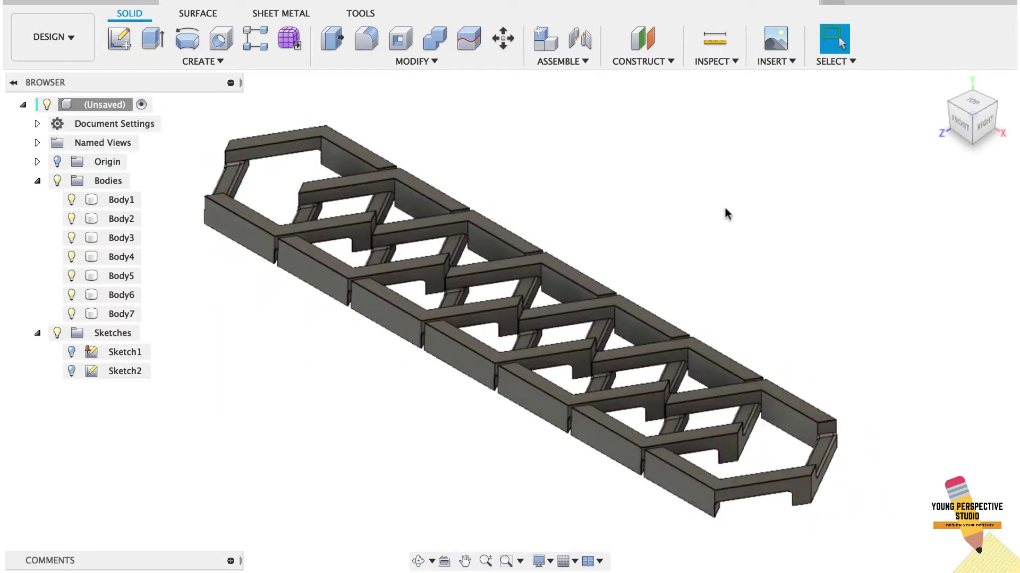
scroll(725, 212, up, 3)
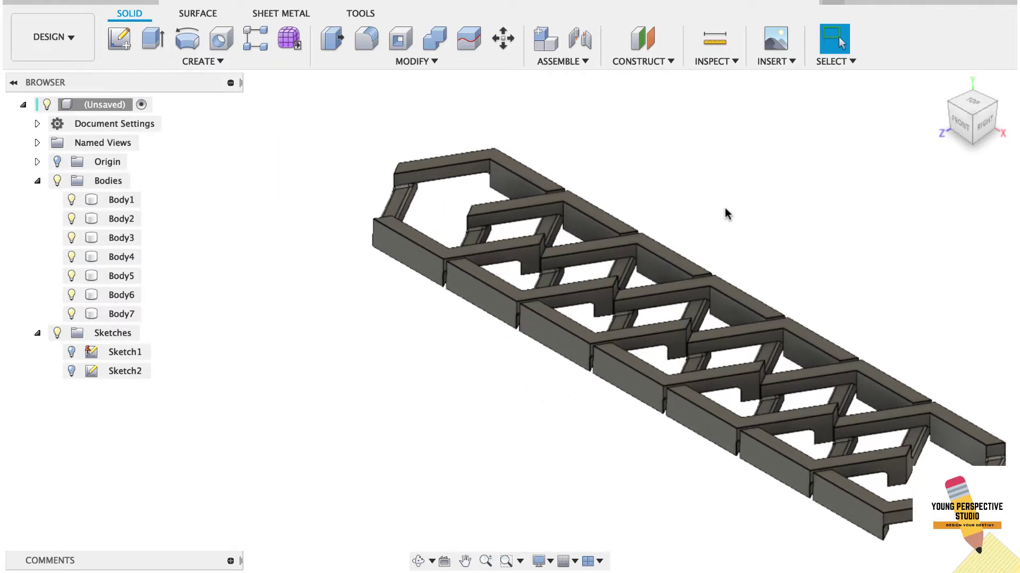
scroll(725, 209, up, 3)
scroll(725, 209, up, 3)
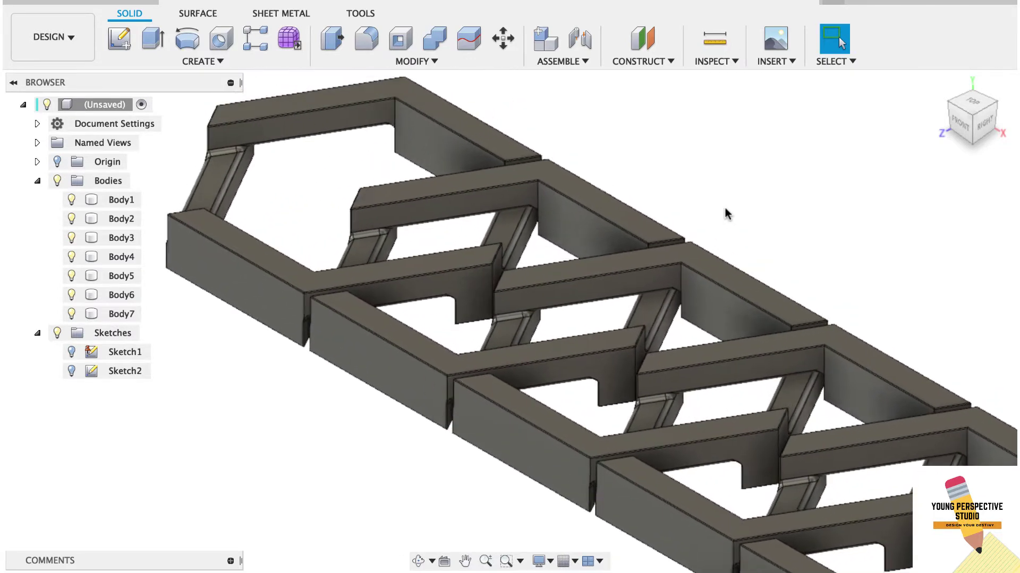
Step: Check that the patterned links are separate bodies by toggling the visibility of Body2 and Body3
click(70, 219)
click(71, 219)
click(71, 219)
click(71, 219)
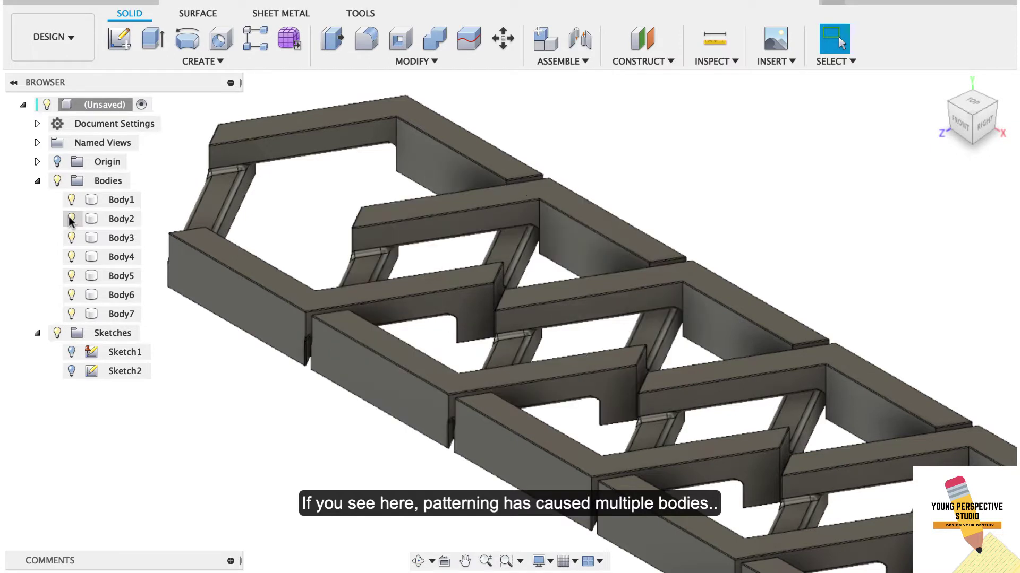
click(72, 238)
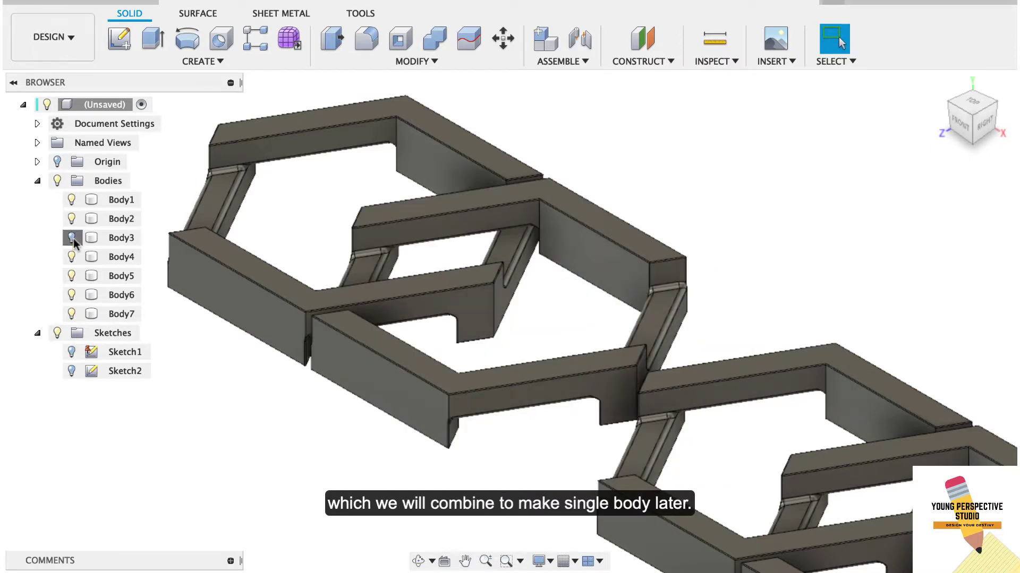
click(72, 237)
click(74, 239)
click(73, 239)
scroll(475, 279, right, 3)
scroll(474, 284, down, 5)
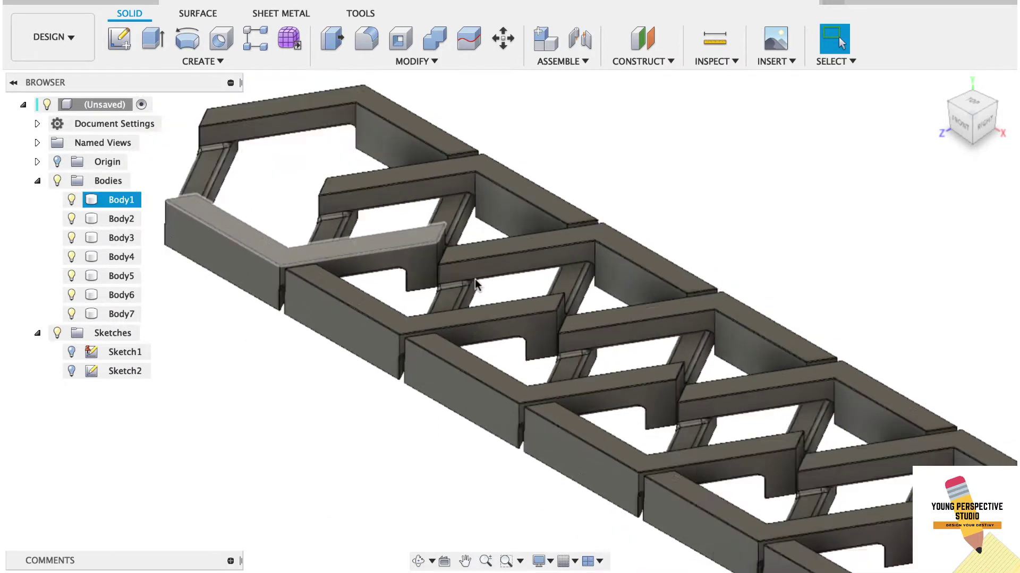
scroll(731, 349, up, 3)
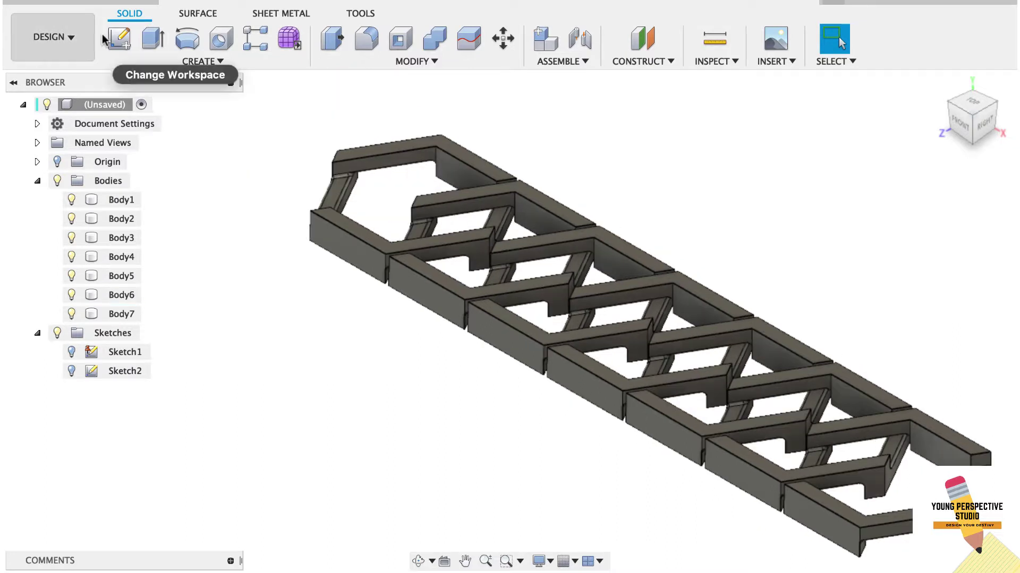
Step: Sketch a two-point rectangle about 25 mm wide on the top origin plane, slightly overlapping the outer tip of the first link
click(119, 39)
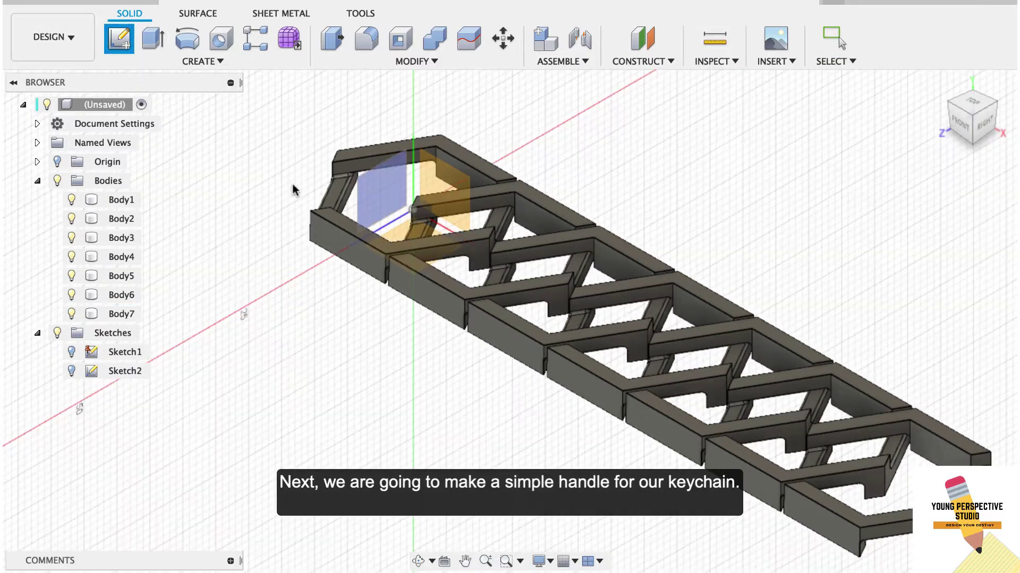
click(401, 236)
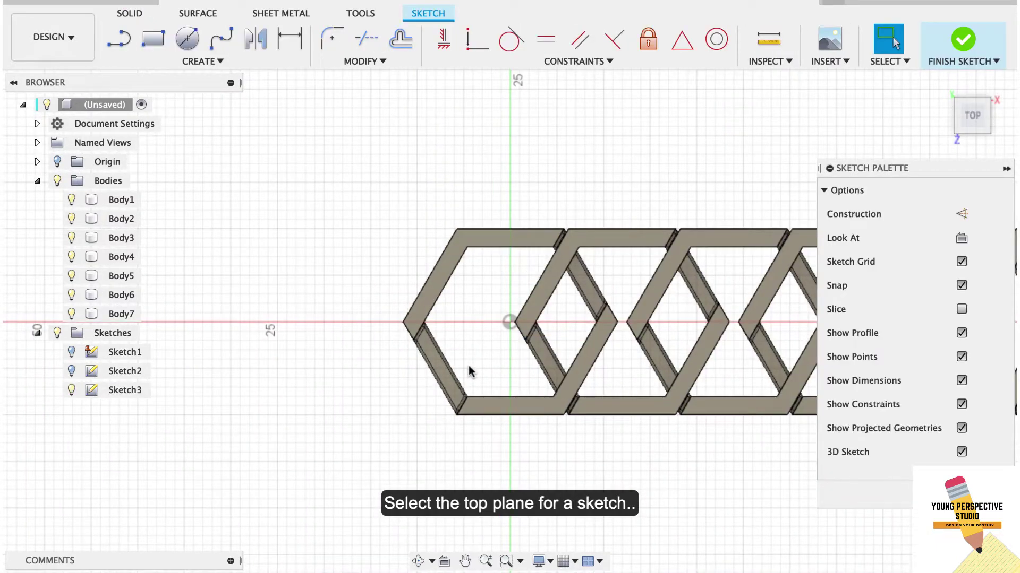
click(152, 39)
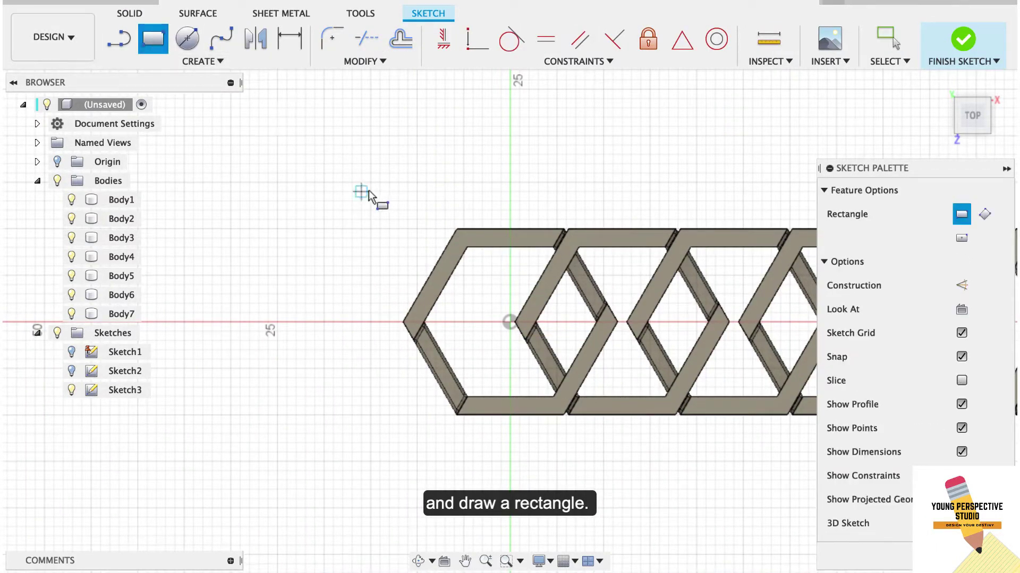
click(417, 229)
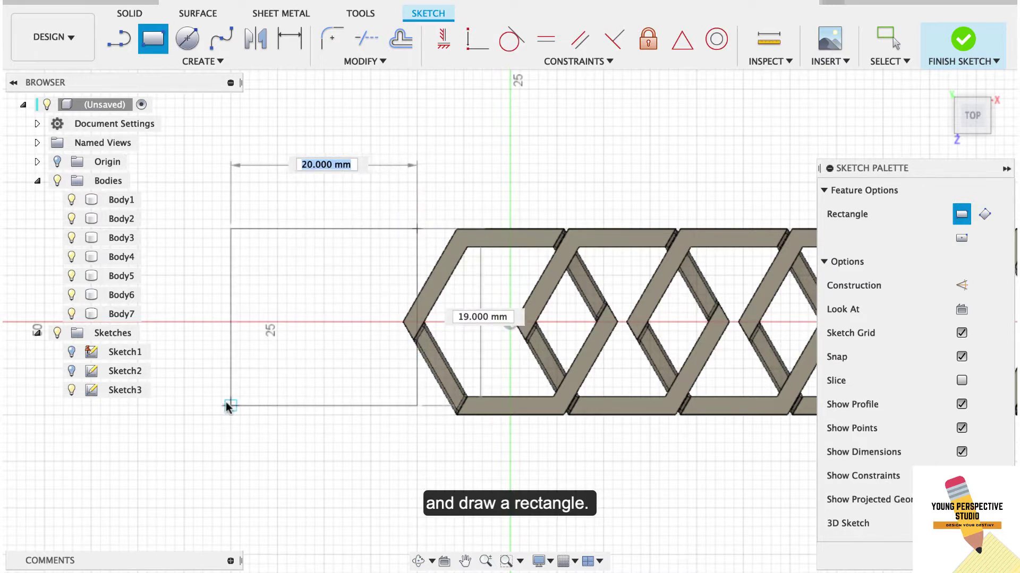
click(184, 415)
key(Escape)
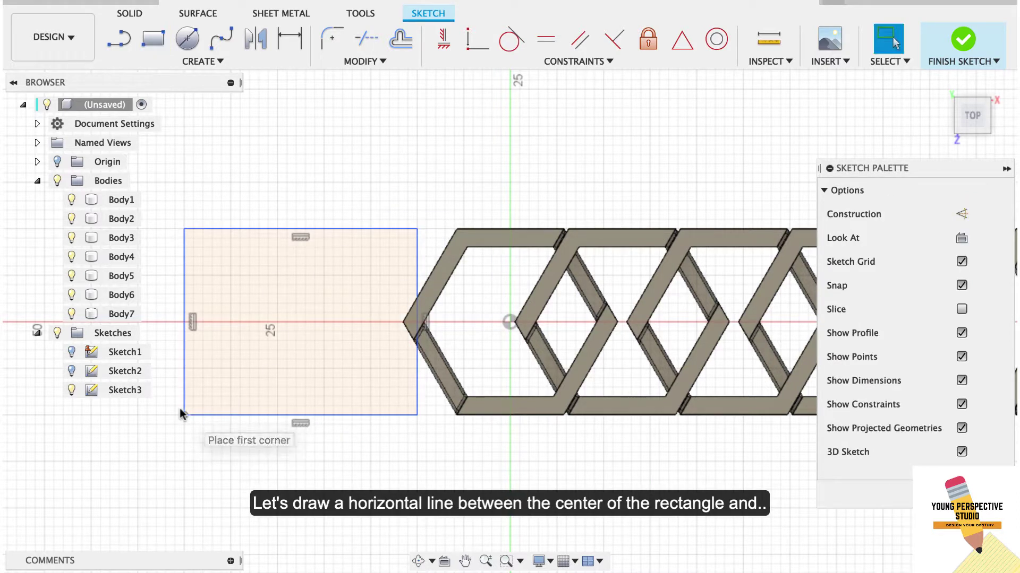
Step: Draw a horizontal 25 mm centre line between the midpoints of the rectangle's vertical sides and convert it to construction
click(191, 322)
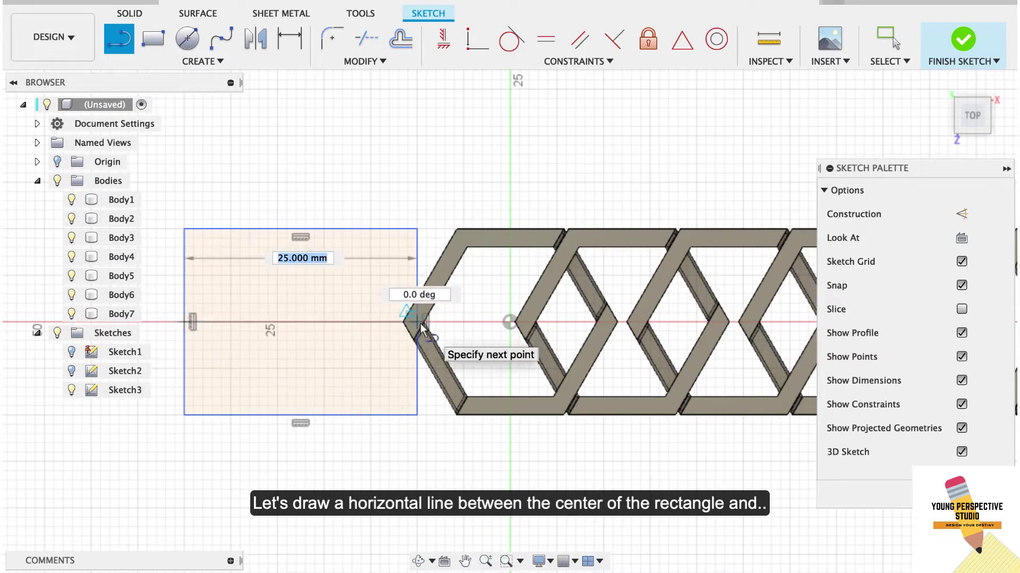
click(420, 324)
key(Escape)
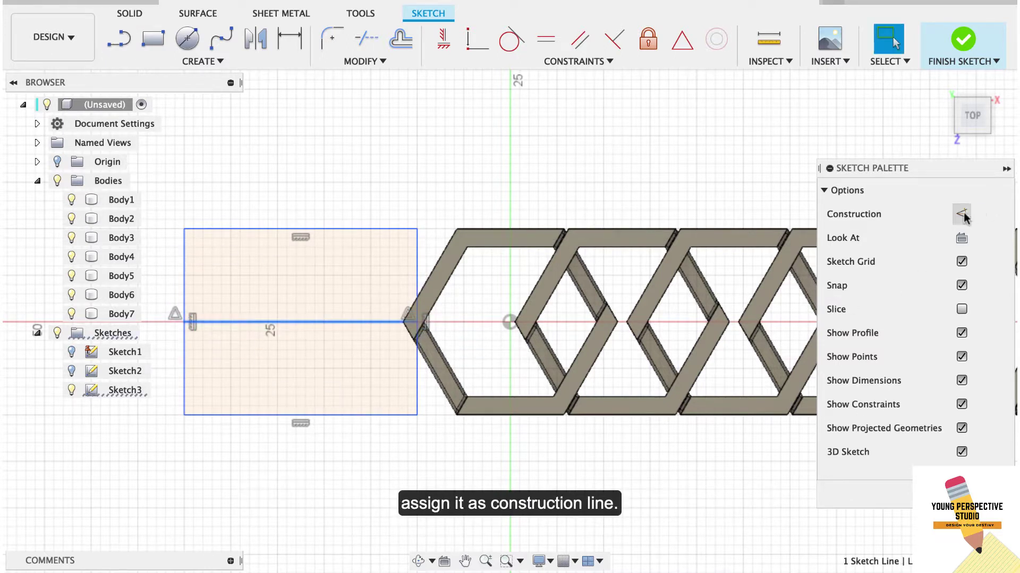
key(x)
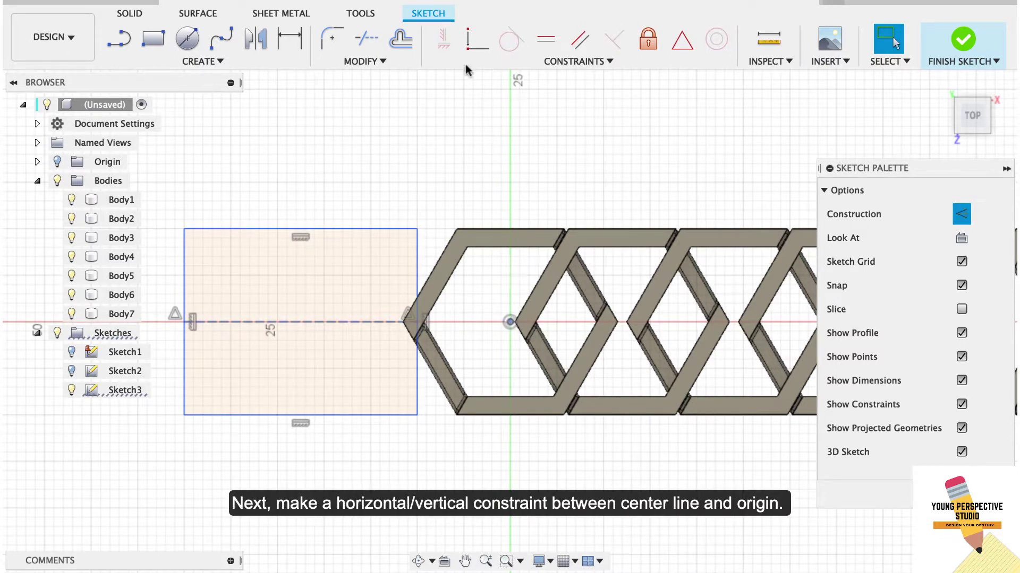
Step: Align the rectangle's centre line and the midpoint of its inner side with the origin using horizontal/vertical constraints
click(475, 51)
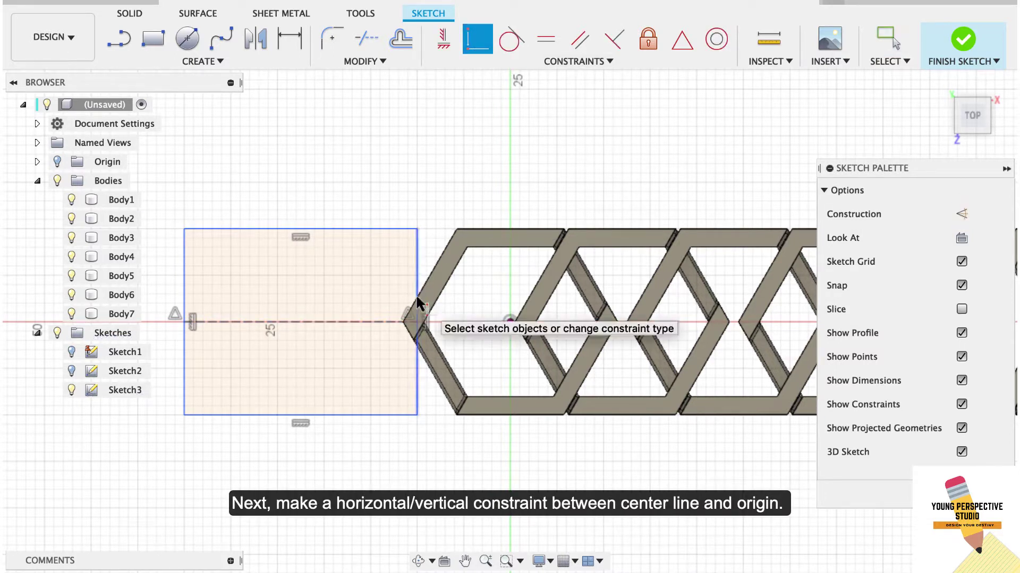
key(Escape)
drag(373, 326, 422, 322)
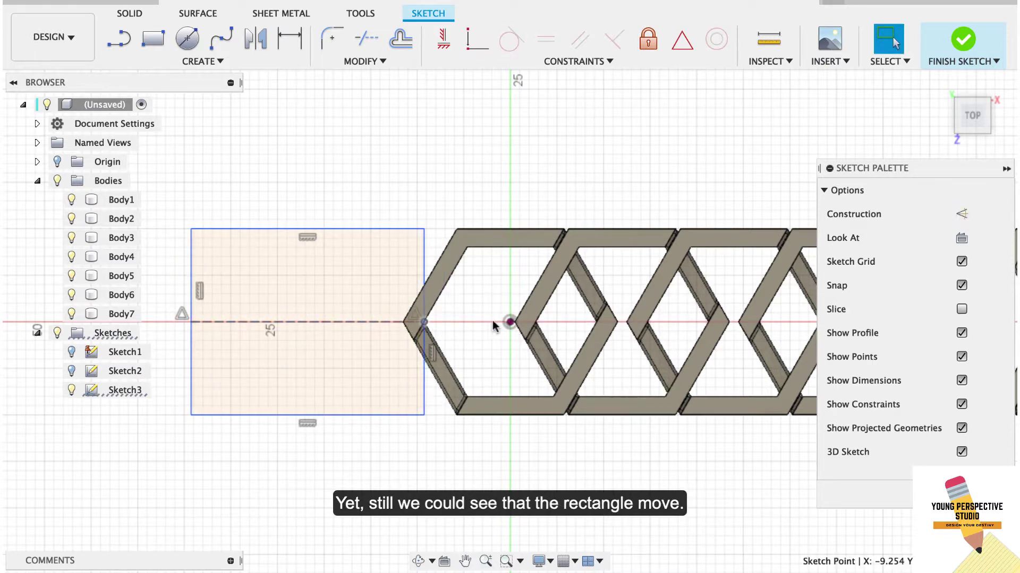
click(475, 52)
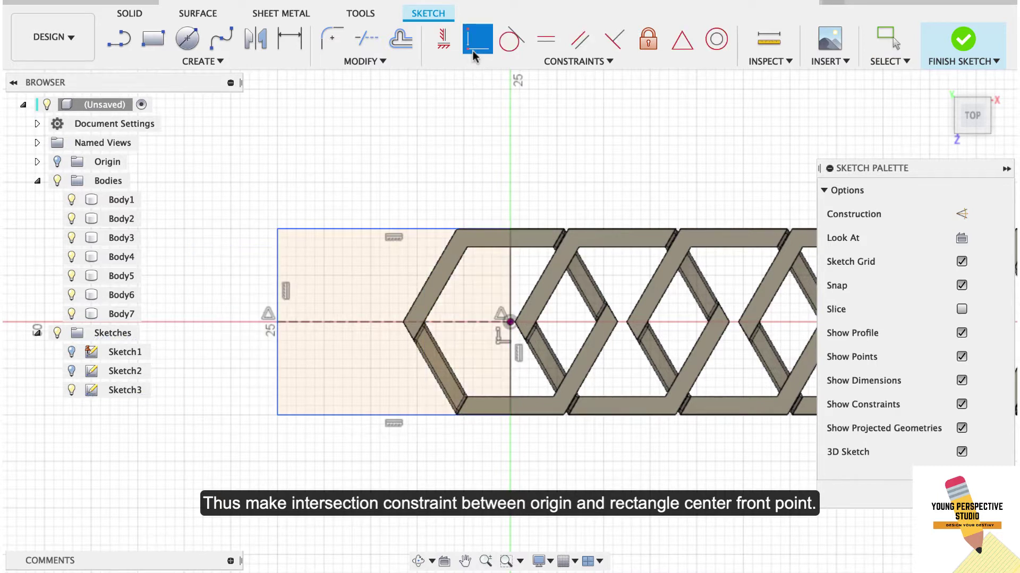
key(Escape)
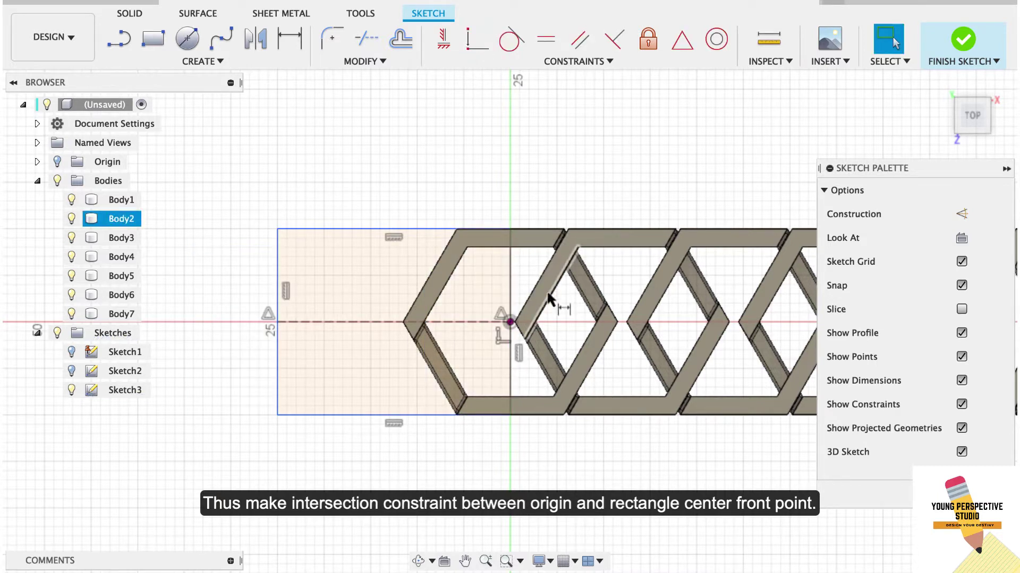
Step: Dimension the rectangle to 21 mm wide across the links and 30 mm long
key(d)
click(275, 271)
click(238, 189)
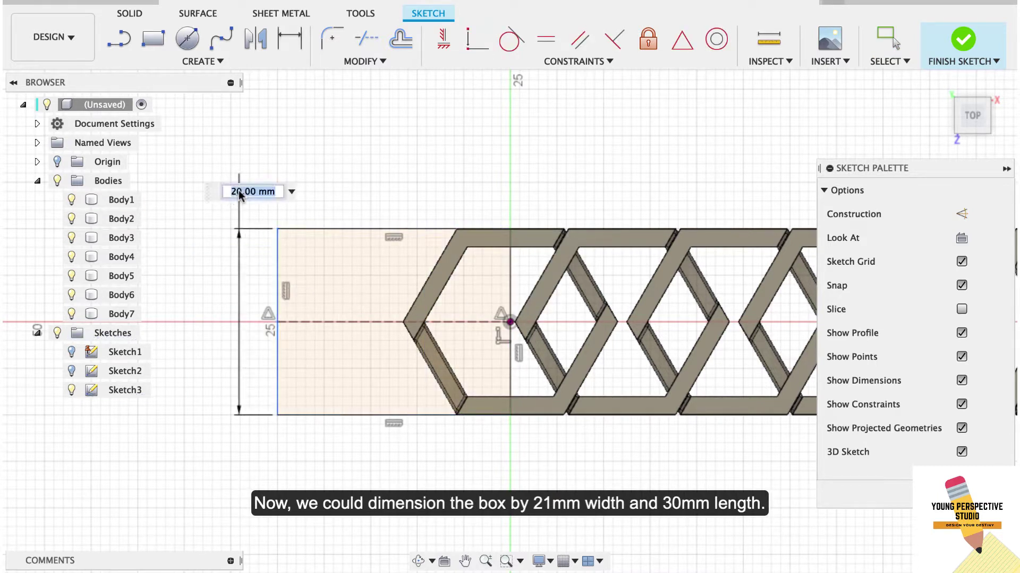
text(21)
key(Return)
click(328, 223)
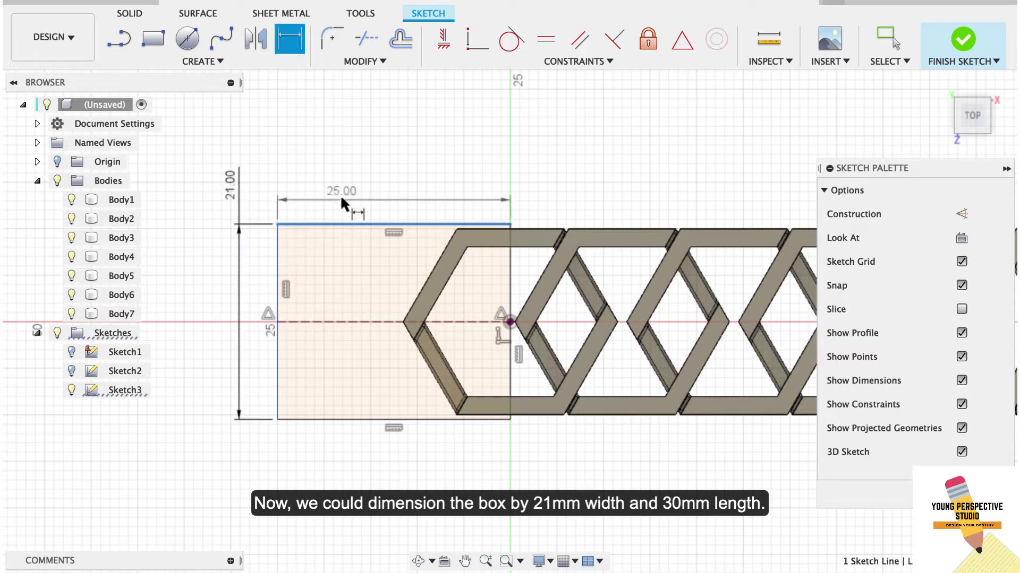
click(340, 195)
text(30)
key(Return)
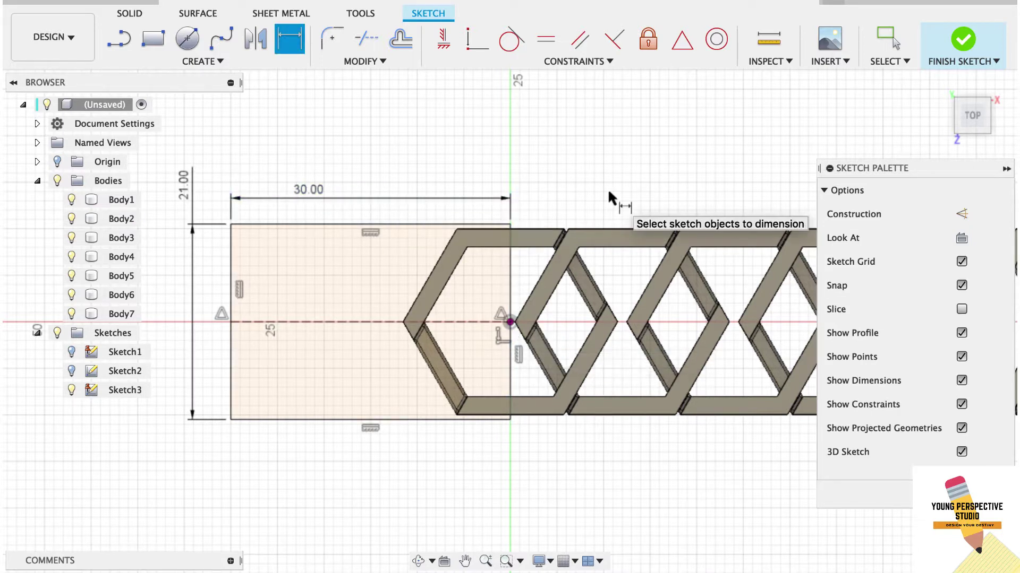
Step: Fillet the rectangle's two corners on the origin side with a 5 mm radius
click(332, 38)
click(511, 274)
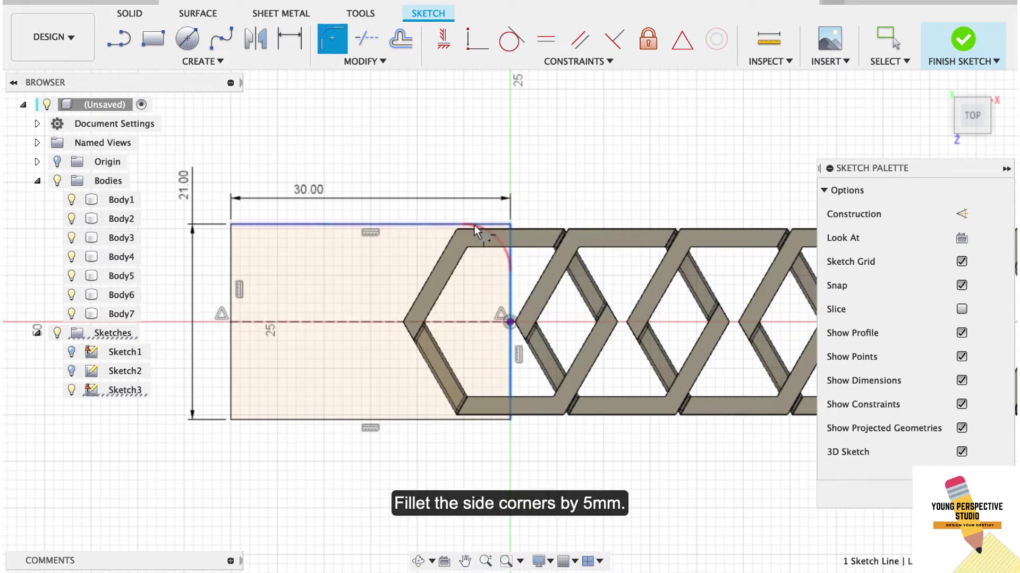
click(474, 229)
click(510, 375)
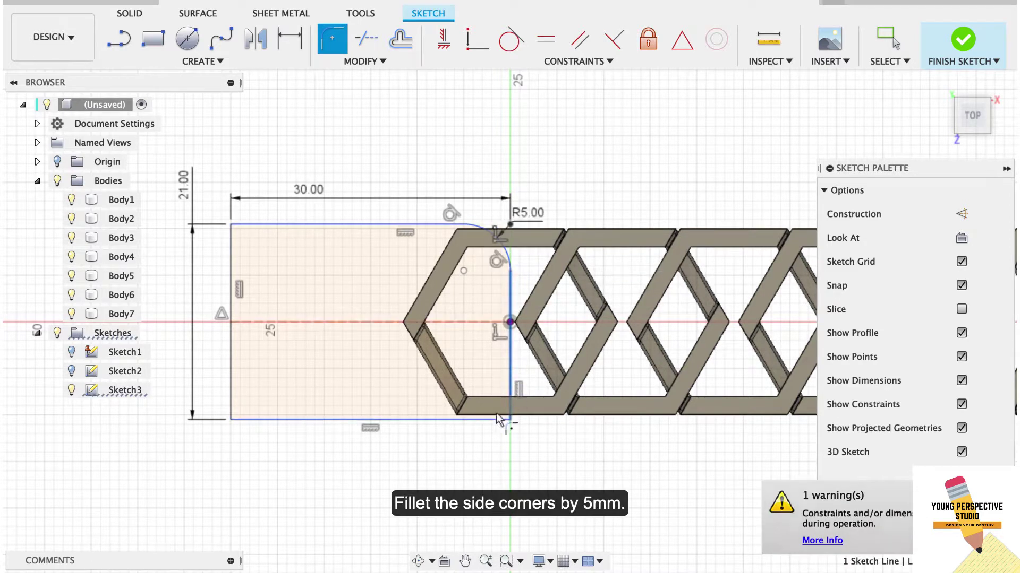
click(484, 419)
text(\)
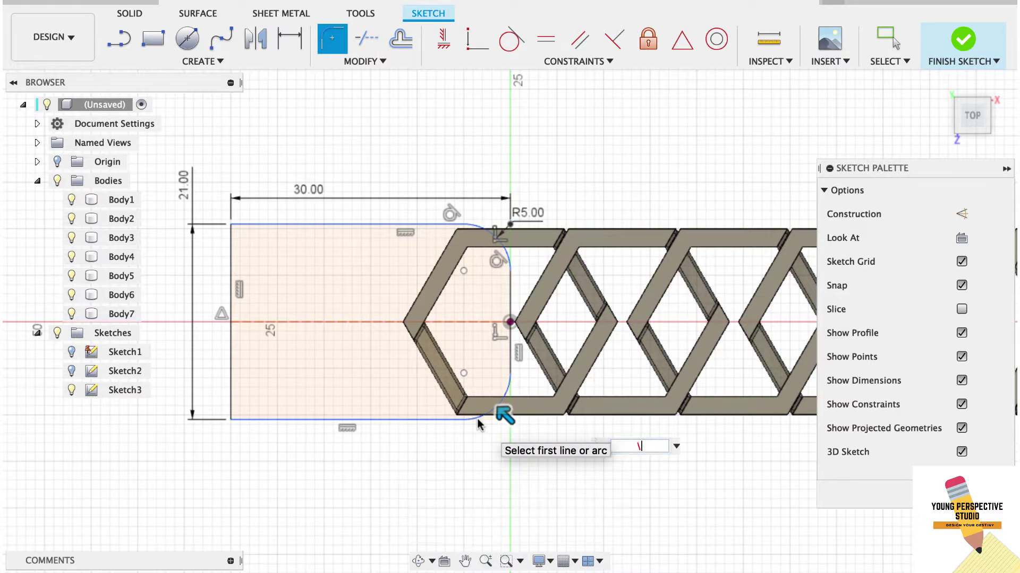
key(Escape)
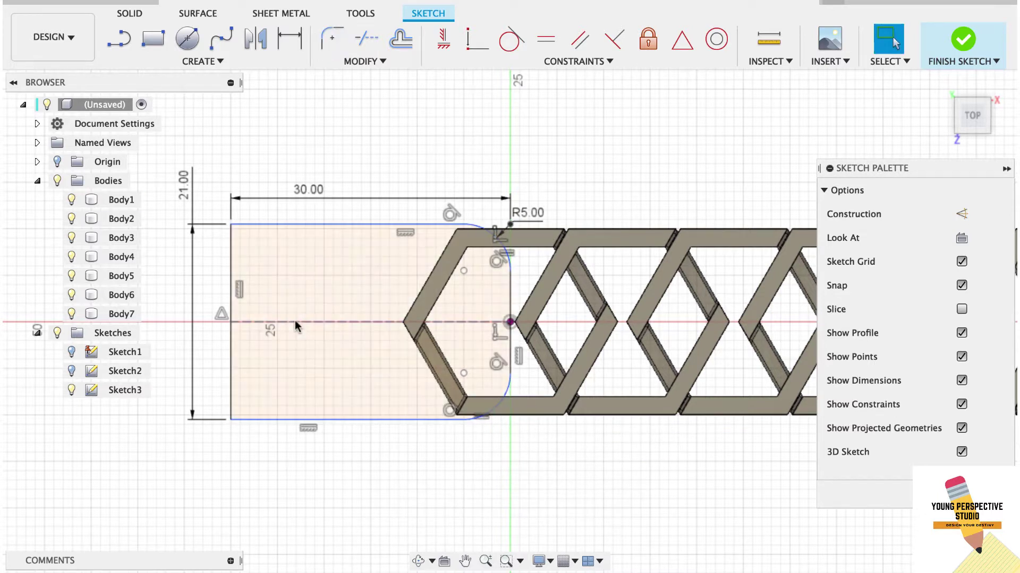
Step: Test the rectangle's freedom by moving its lower edge, and constrain its centre line to horizontal
click(241, 323)
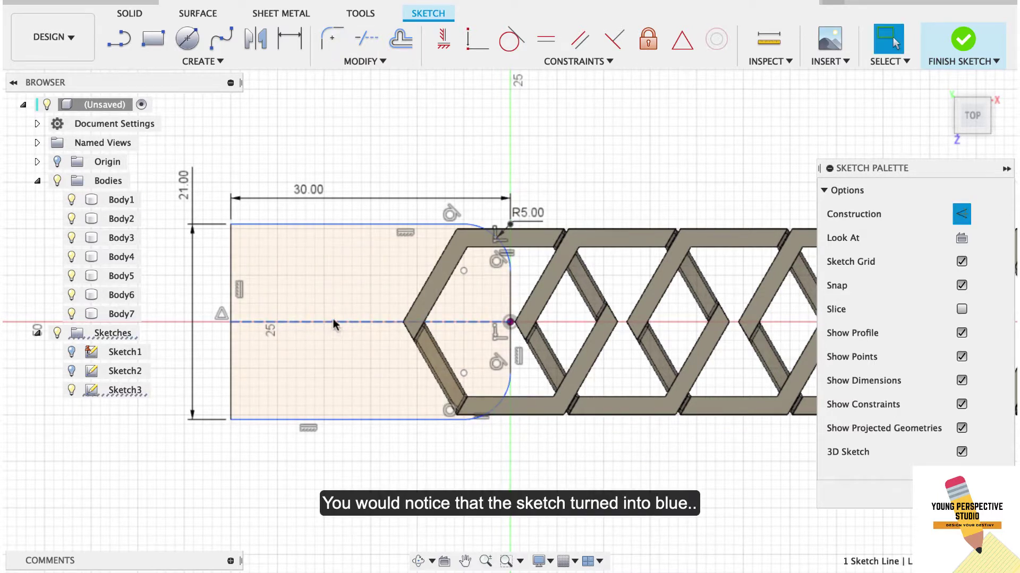
drag(345, 424, 346, 446)
click(337, 339)
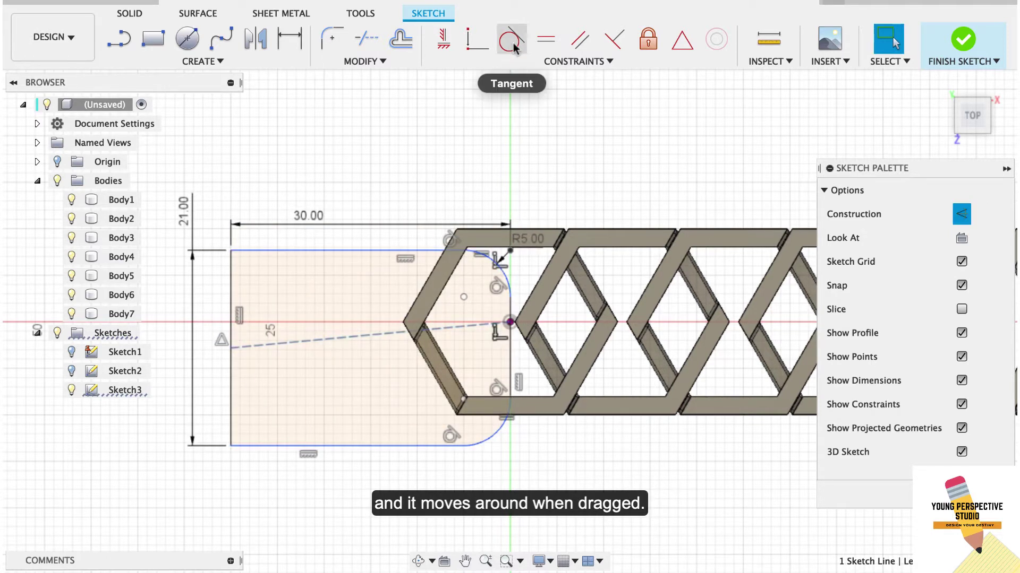
click(444, 47)
key(Escape)
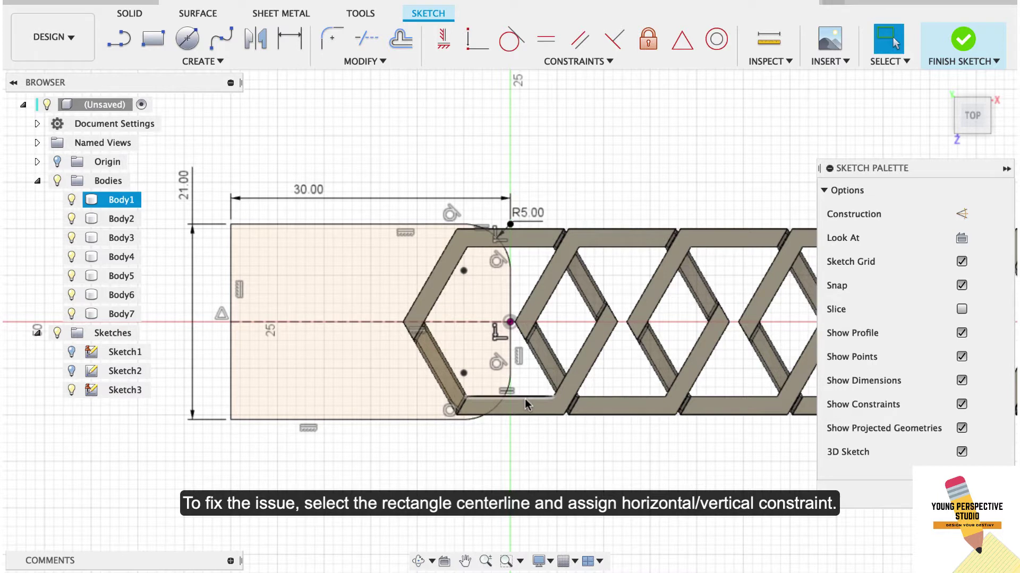
Step: Project the lower top face of the middle link (Body4) into the sketch as reference geometry
scroll(528, 405, down, 3)
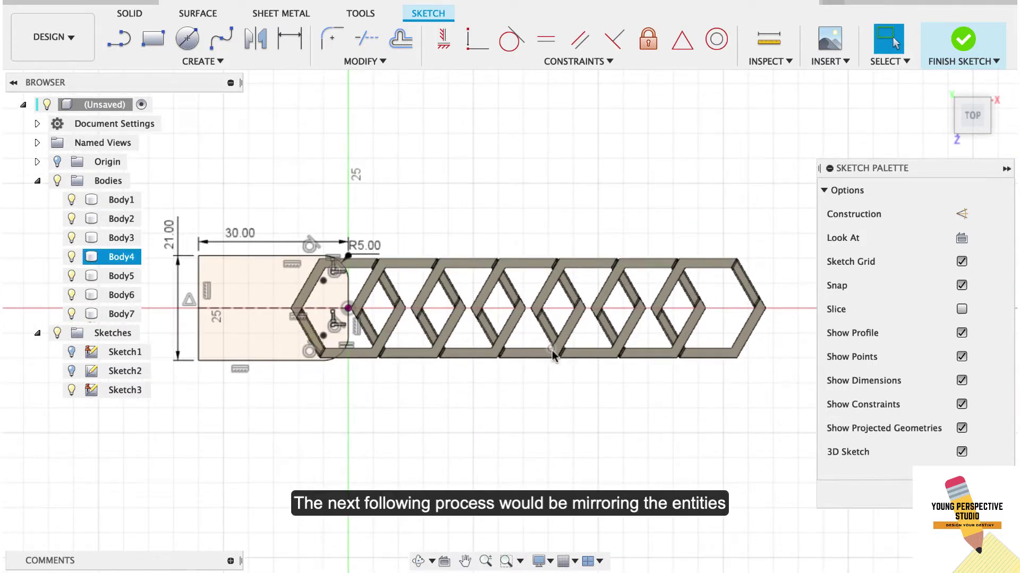
key(p)
click(530, 352)
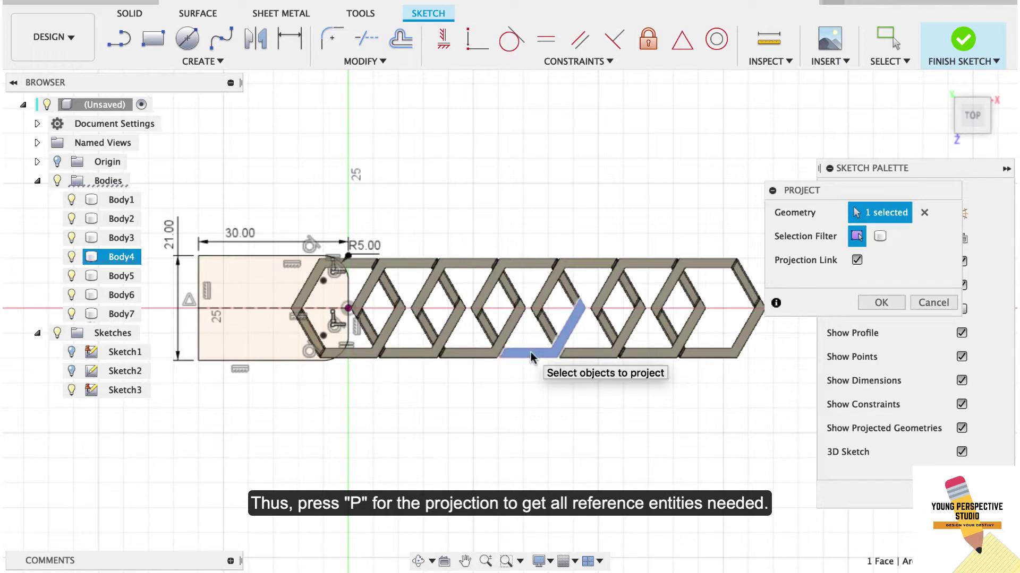
key(Return)
Step: Draw a vertical line upward from the midpoint of the projected face's inner horizontal edge and convert it to construction
scroll(530, 353, up, 5)
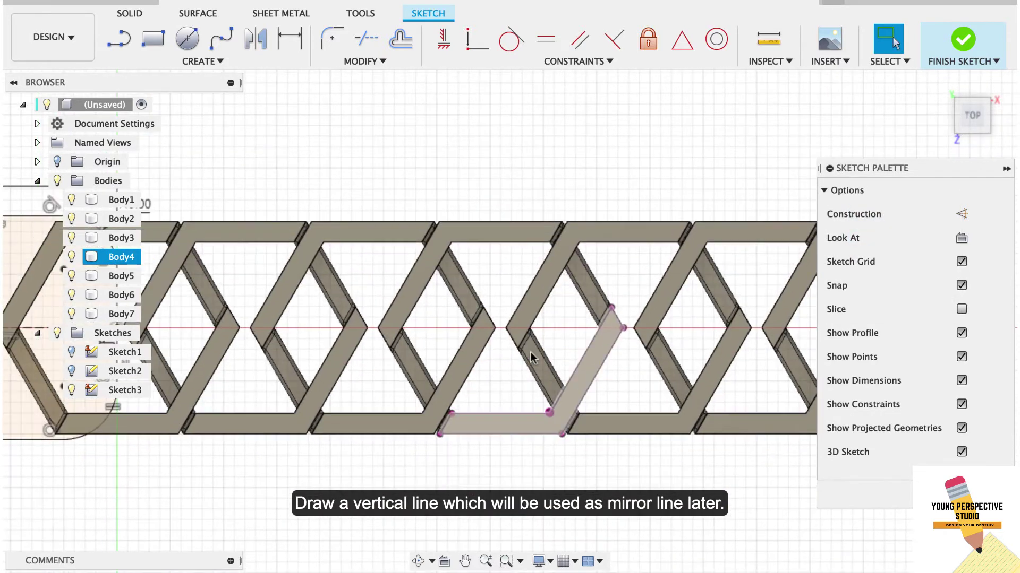
key(l)
click(499, 413)
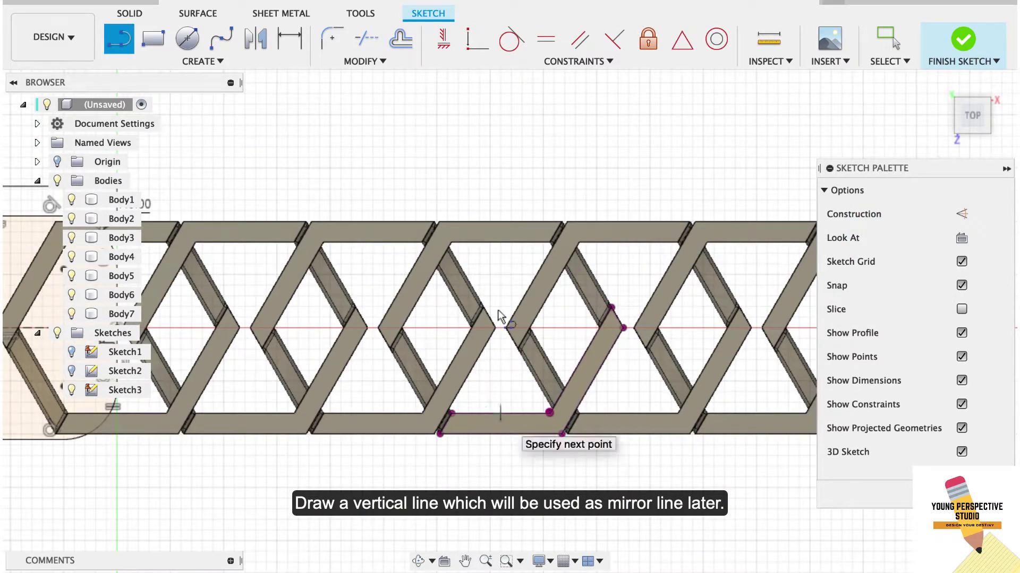
click(500, 168)
key(Escape)
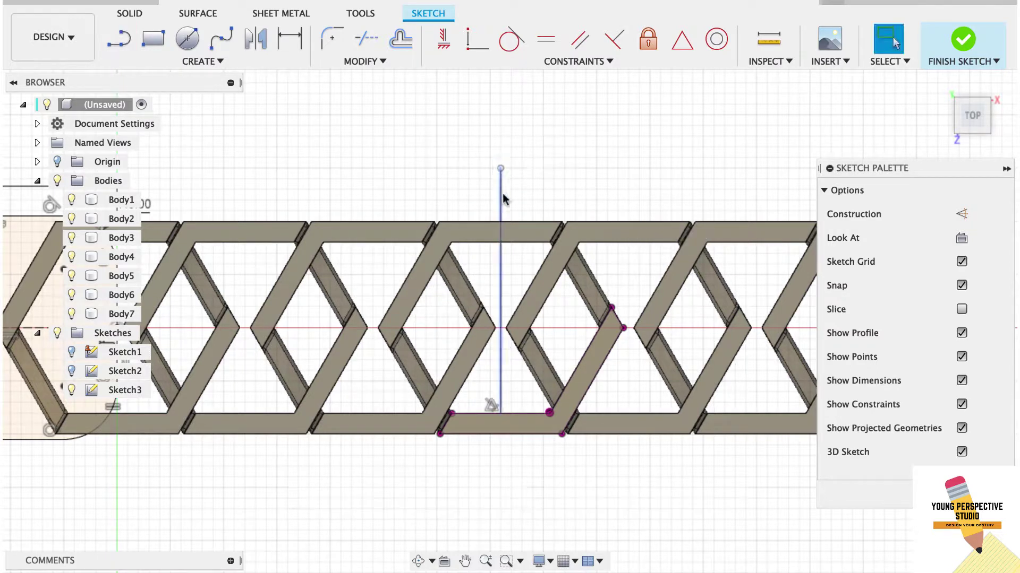
click(961, 214)
Step: Mirror the filleted rectangle and its centre line about the vertical construction line to the other end of the links
scroll(648, 352, down, 3)
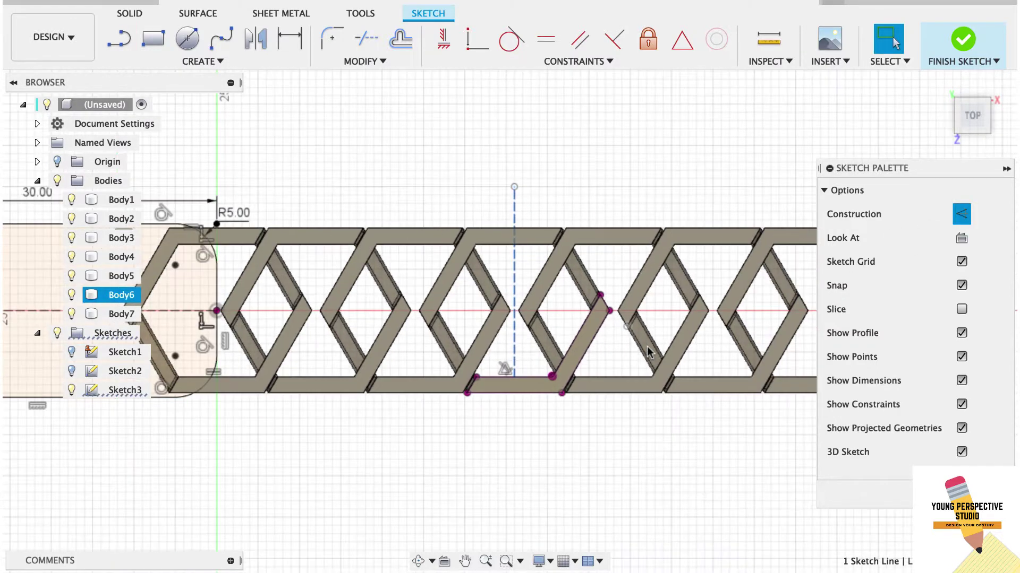
scroll(648, 351, down, 2)
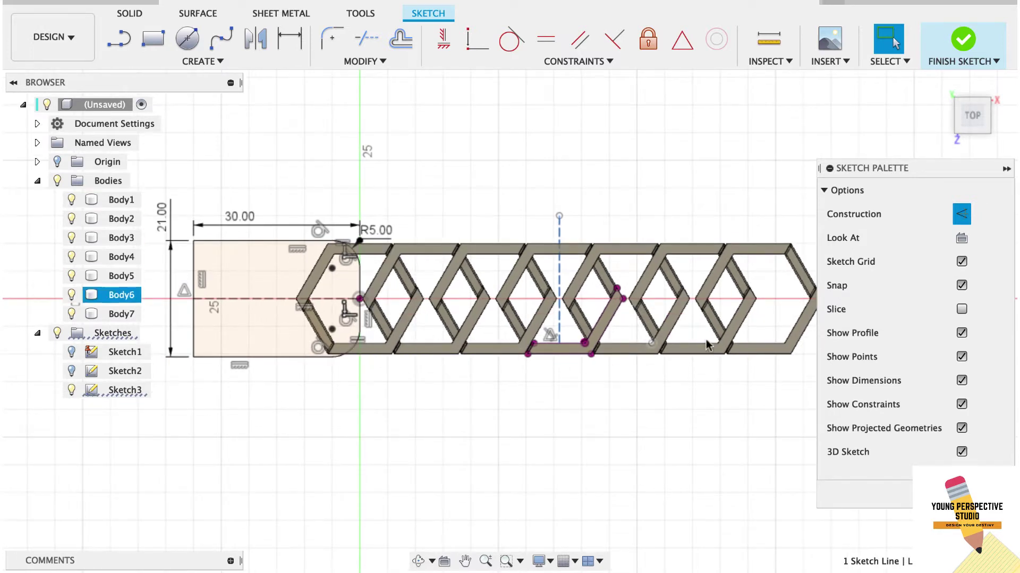
click(256, 38)
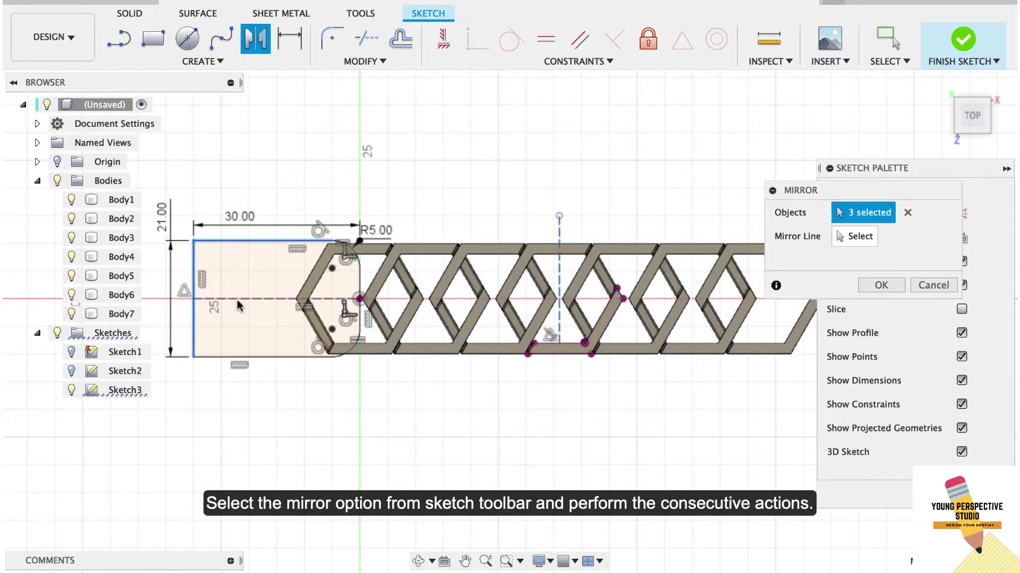
click(340, 356)
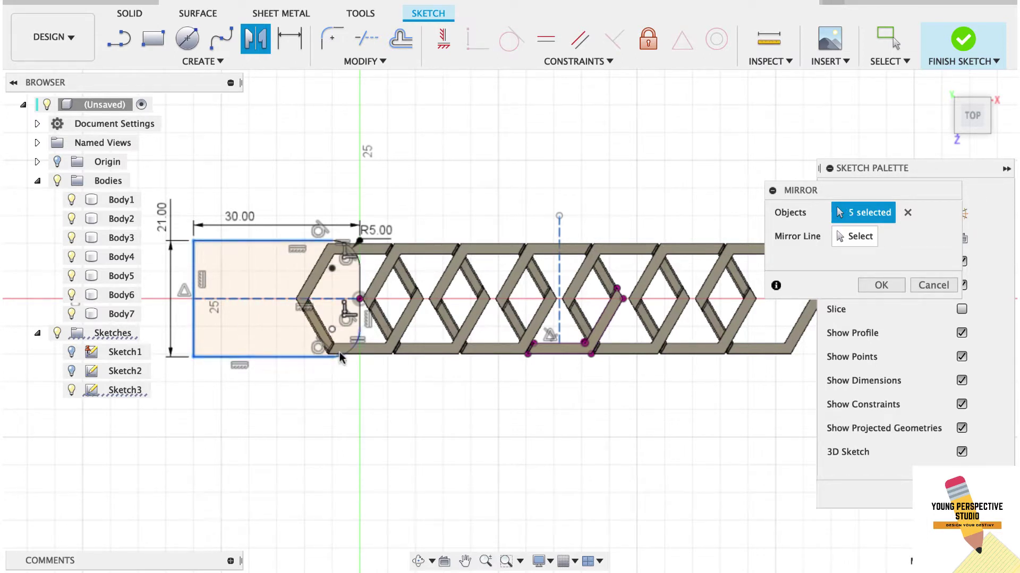
click(356, 326)
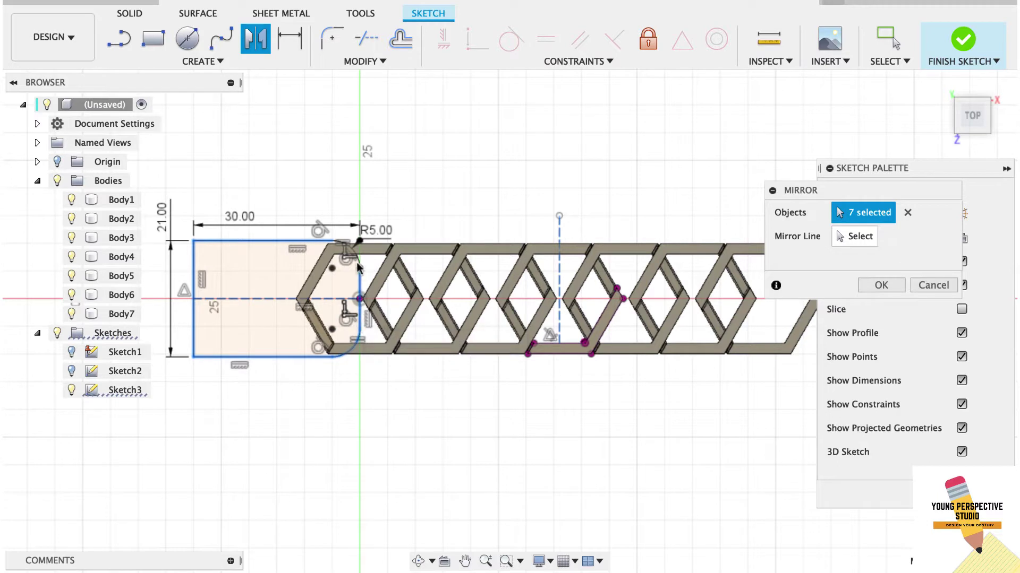
click(839, 237)
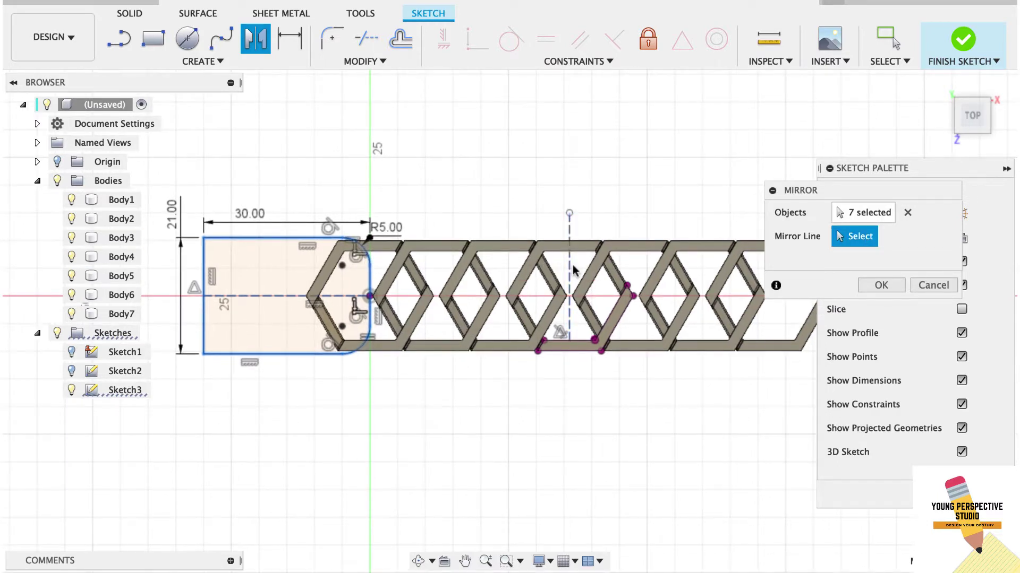
scroll(611, 354, right, 5)
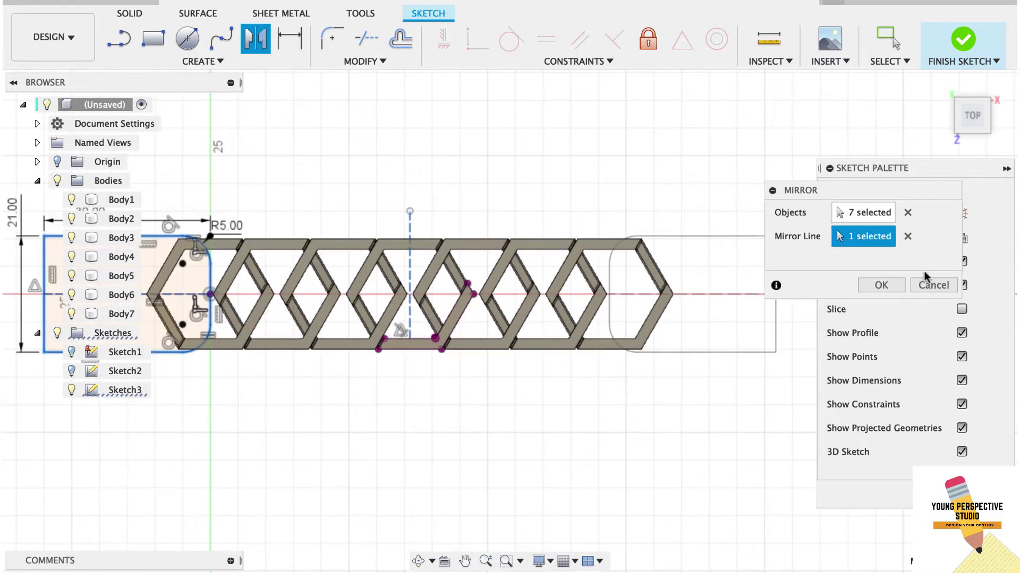
click(880, 285)
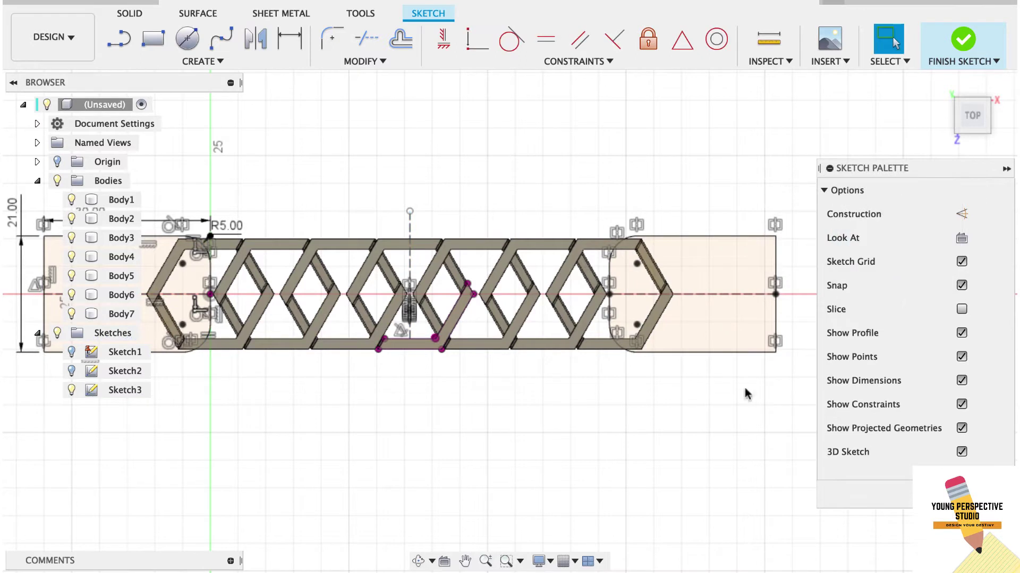
Step: Extrude both end profiles symmetrically by 2 mm with the Join operation
click(133, 15)
click(153, 38)
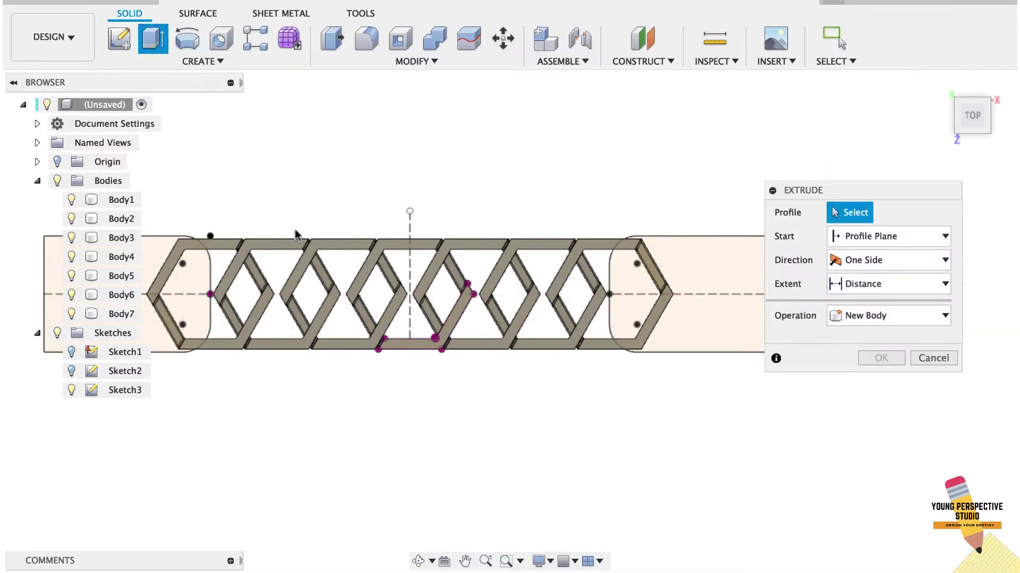
click(183, 290)
click(691, 308)
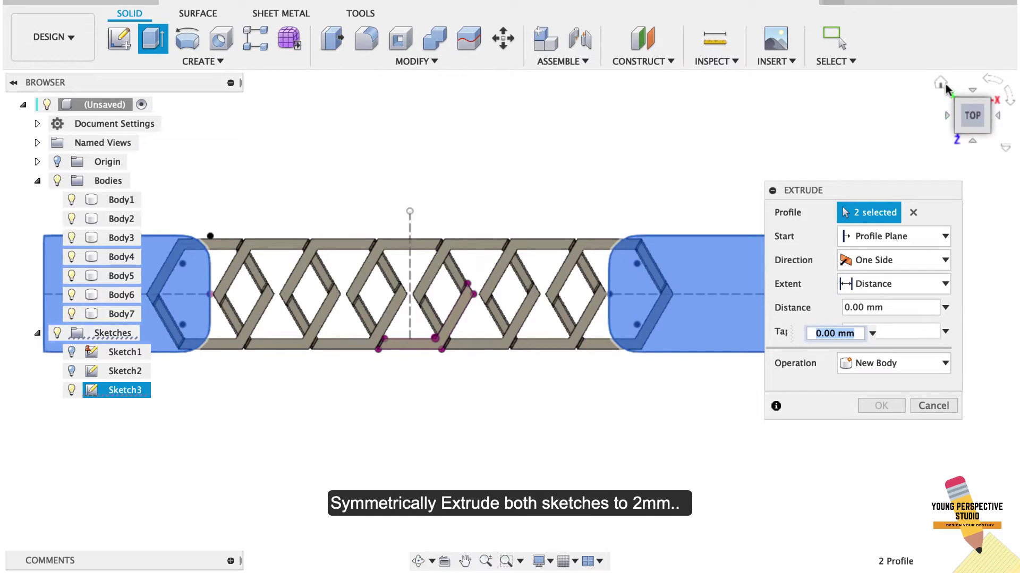
click(940, 82)
click(897, 260)
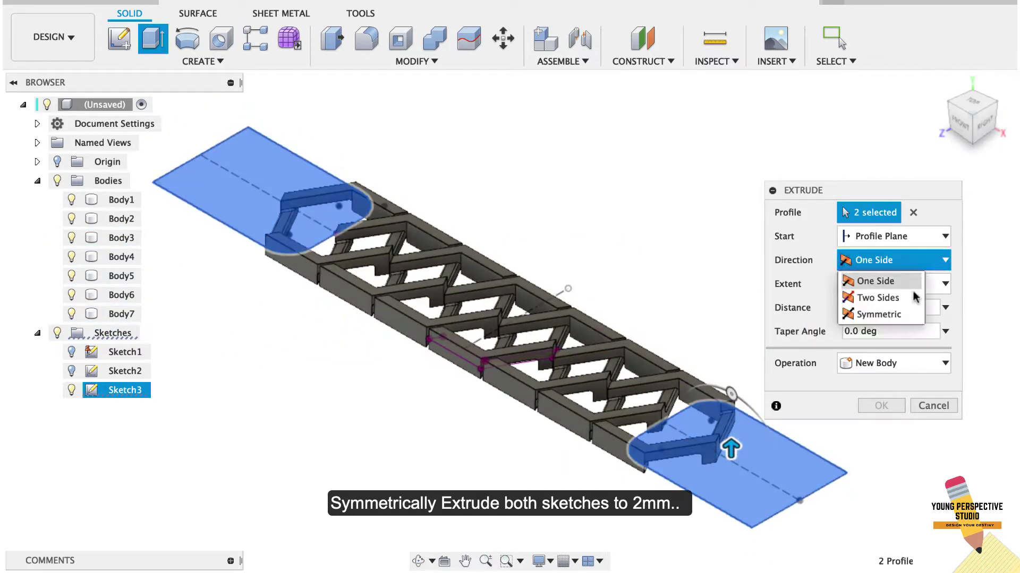
click(879, 314)
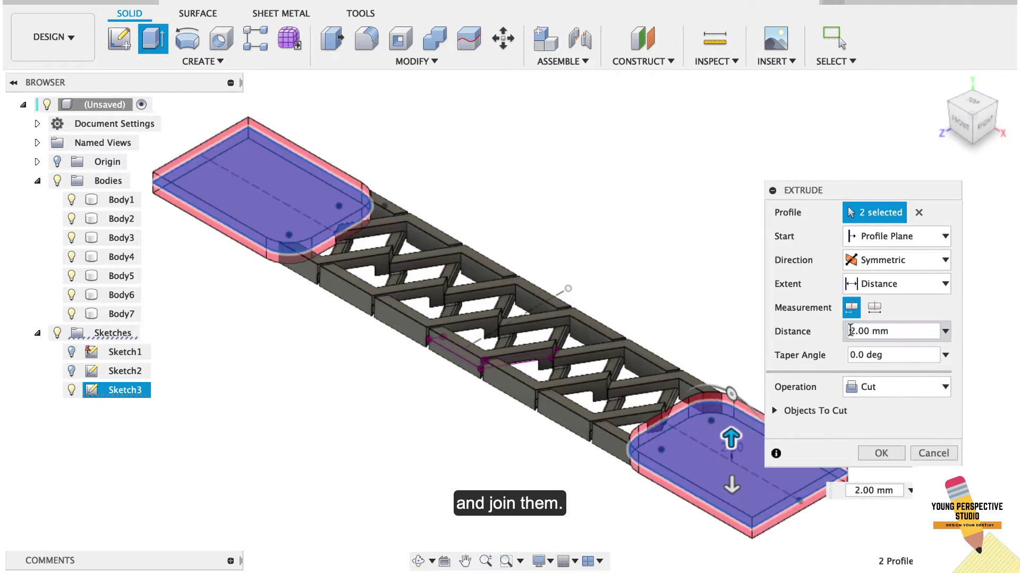
click(920, 388)
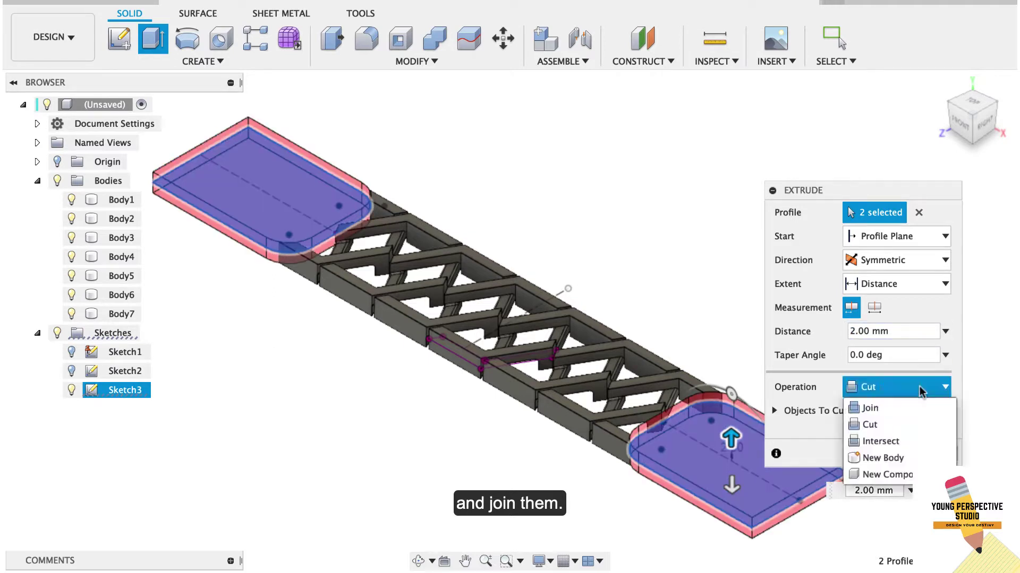
click(896, 409)
click(887, 428)
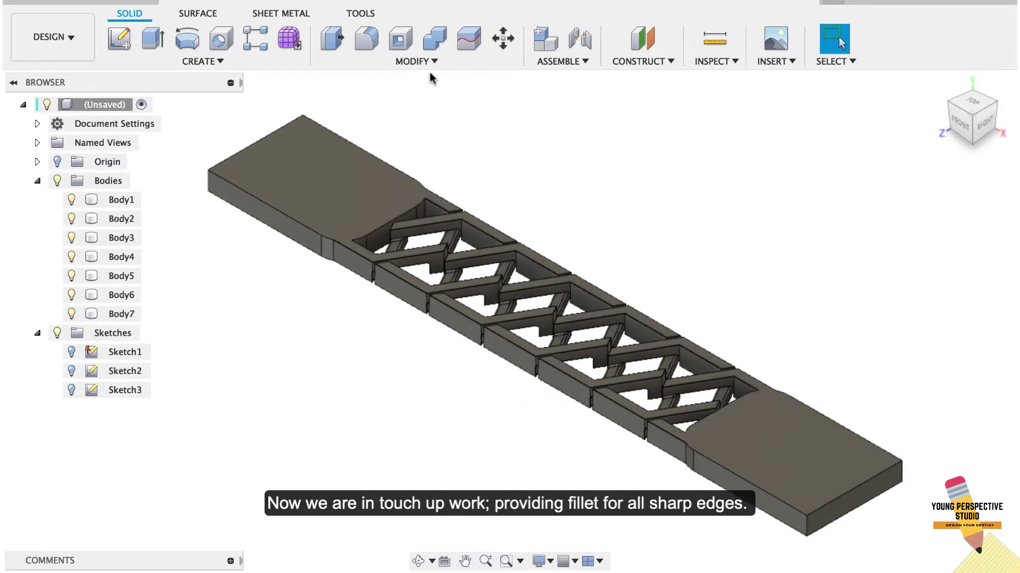
Step: Fillet the four outer vertical corner edges of the two end plates with a 4 mm constant radius
click(366, 38)
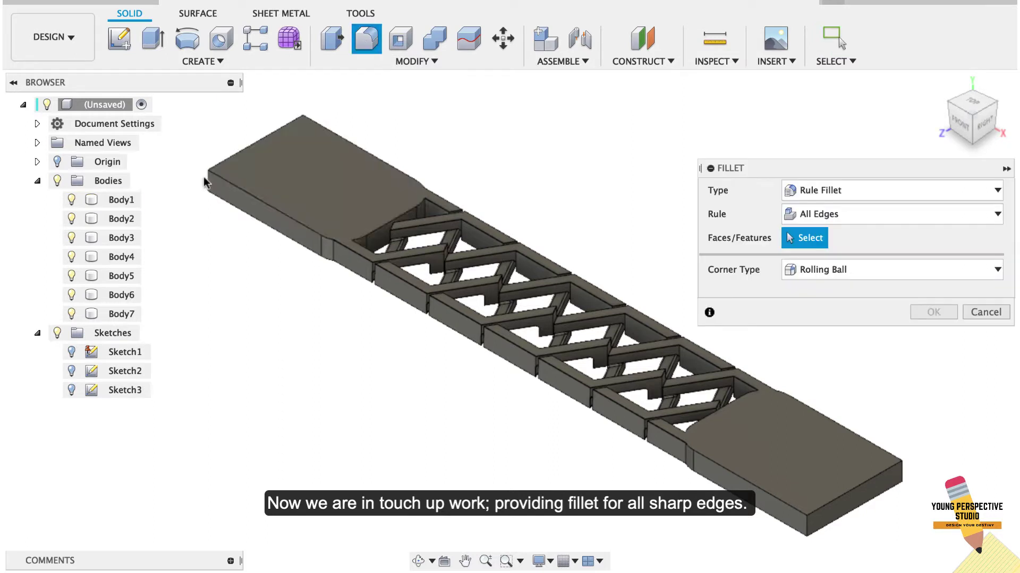
click(826, 192)
click(824, 212)
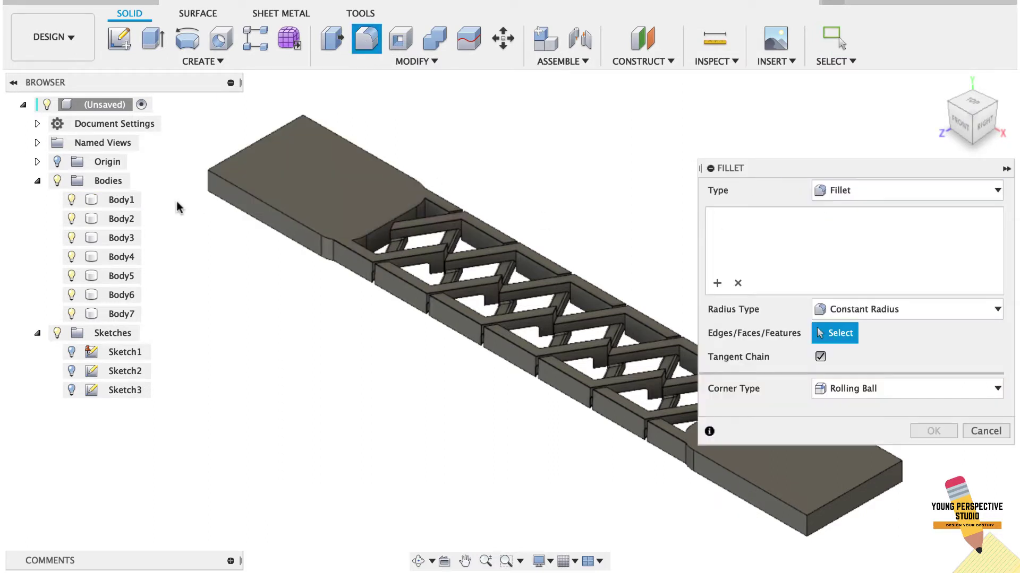
click(210, 187)
click(302, 125)
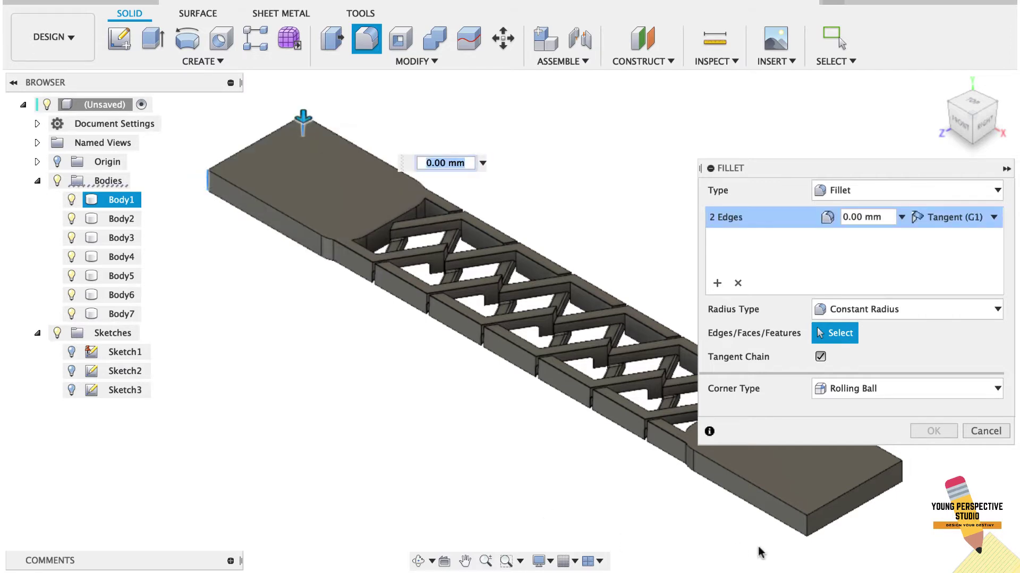
click(903, 477)
text(4)
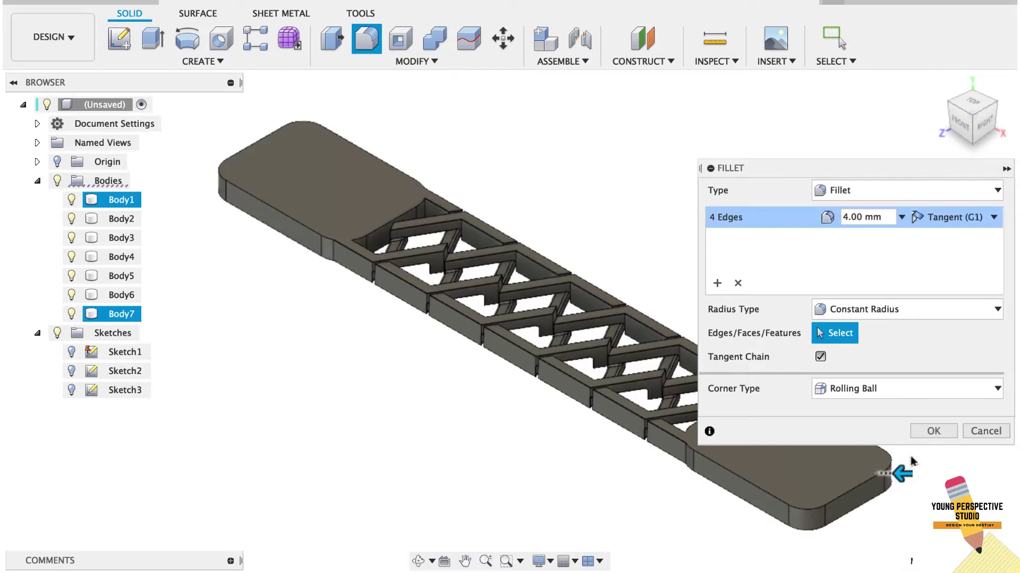
click(945, 431)
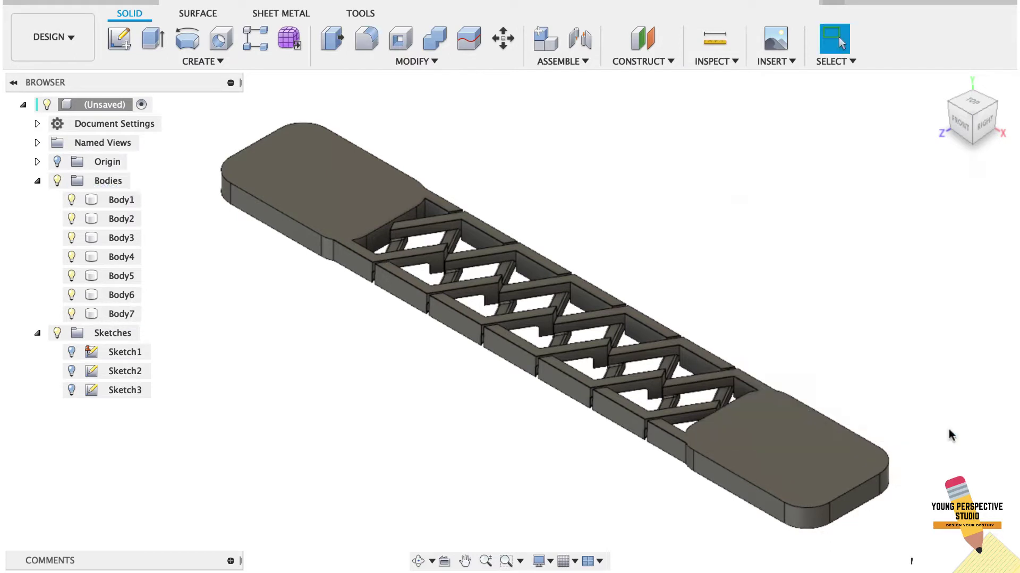
Step: Apply All Edges rule fillets of 0.5 mm to the top faces of both end plates
click(367, 46)
click(828, 190)
click(828, 228)
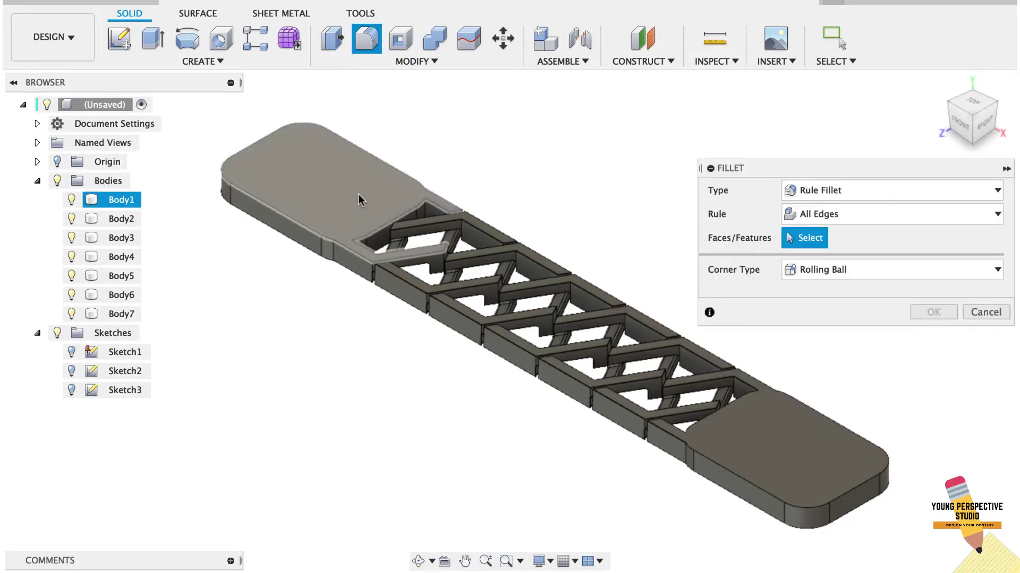
click(358, 193)
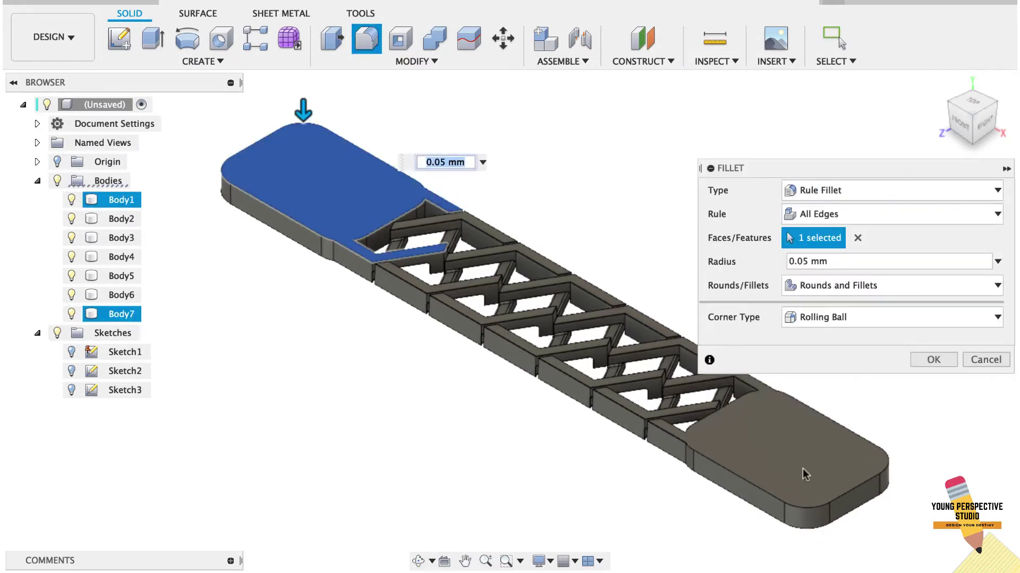
double_click(797, 262)
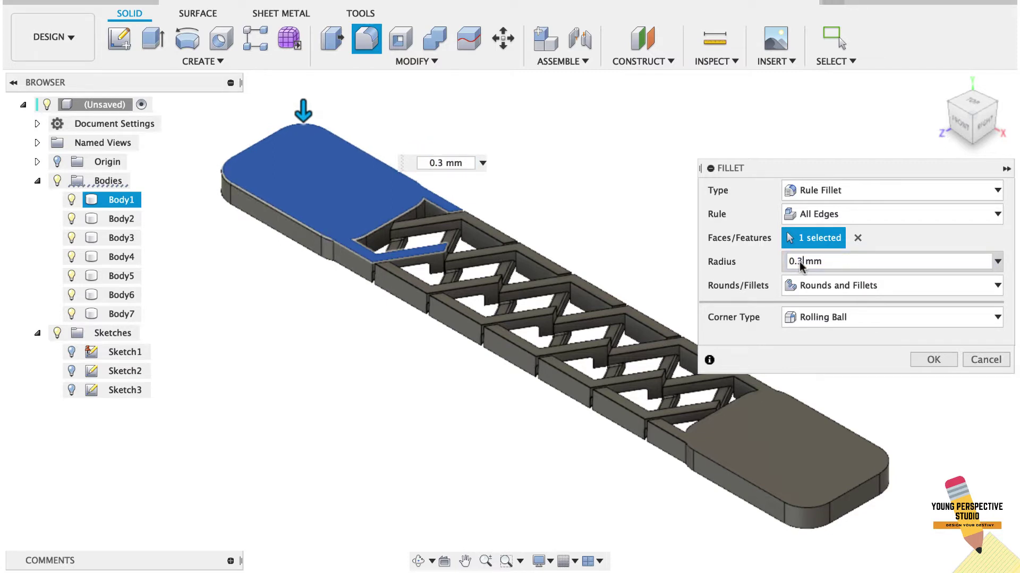
text(5)
click(933, 360)
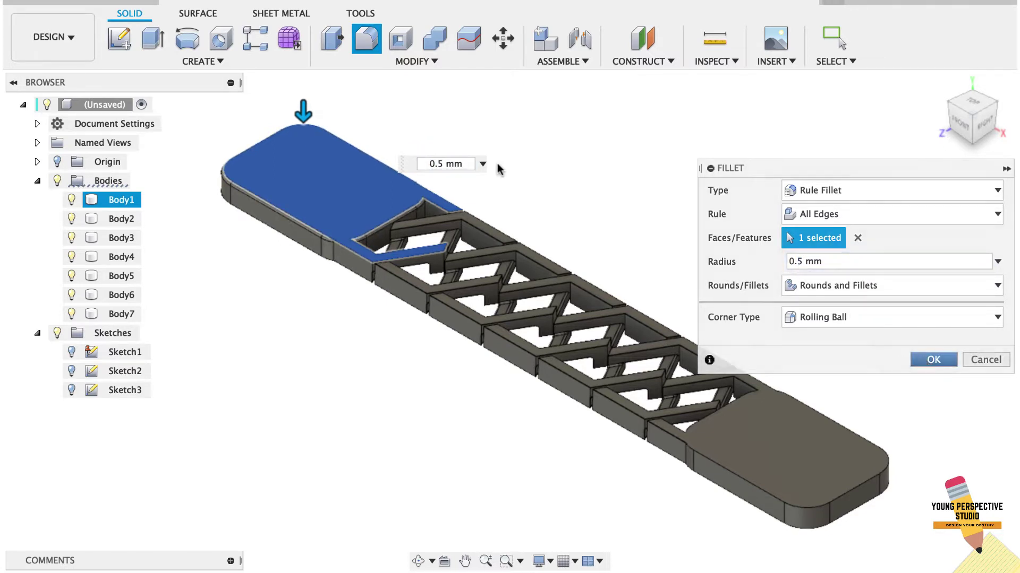
click(367, 43)
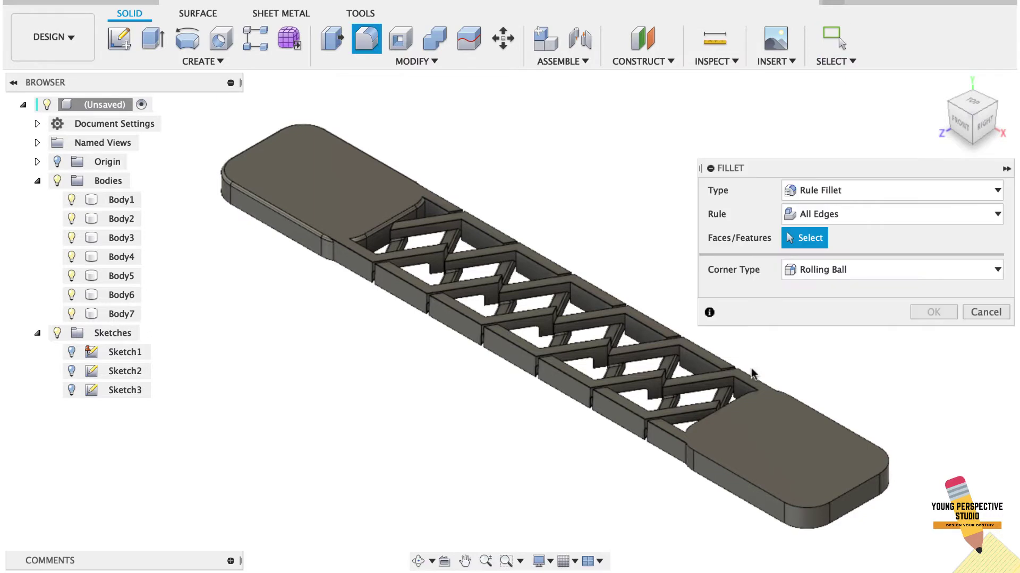
click(768, 414)
click(935, 365)
Step: Apply All Edges rule fillets of 0.5 mm to the underside faces of both end plates
drag(967, 121, 973, 3)
click(369, 43)
click(733, 85)
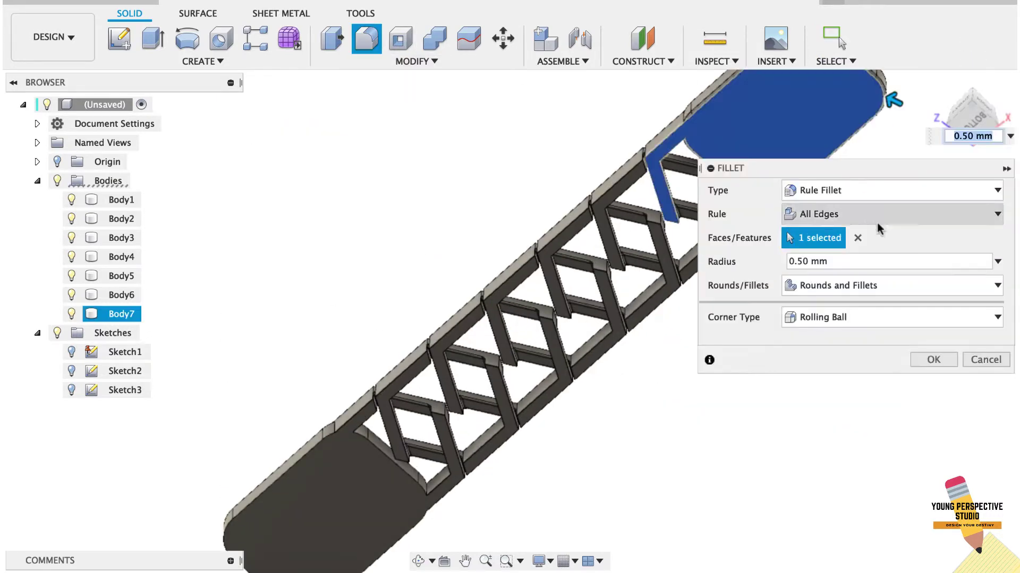
click(933, 360)
click(366, 38)
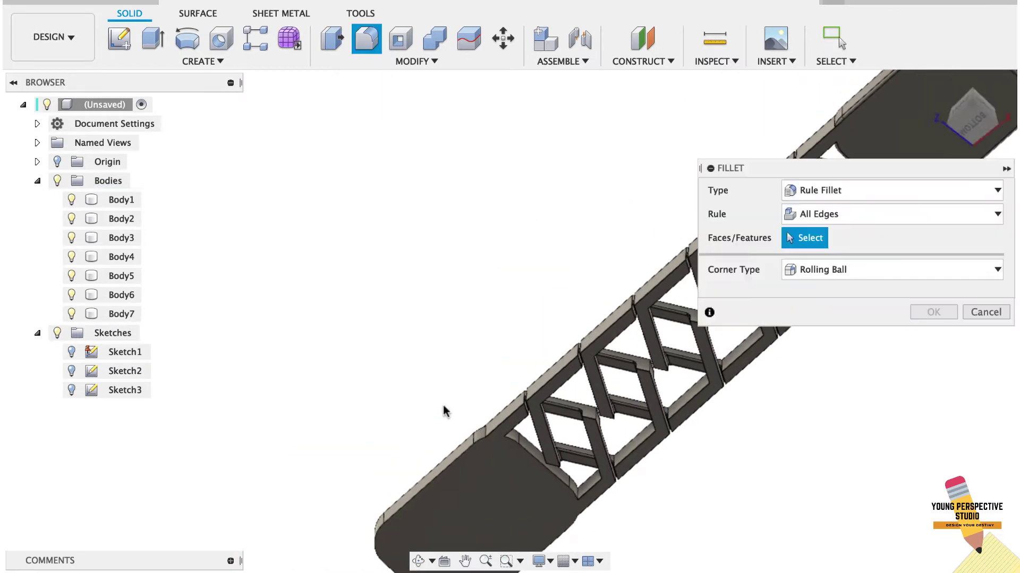
click(468, 467)
click(935, 360)
Step: Start a sketch on the top face of Body7's end plate and place a text object with the maker's name
click(942, 84)
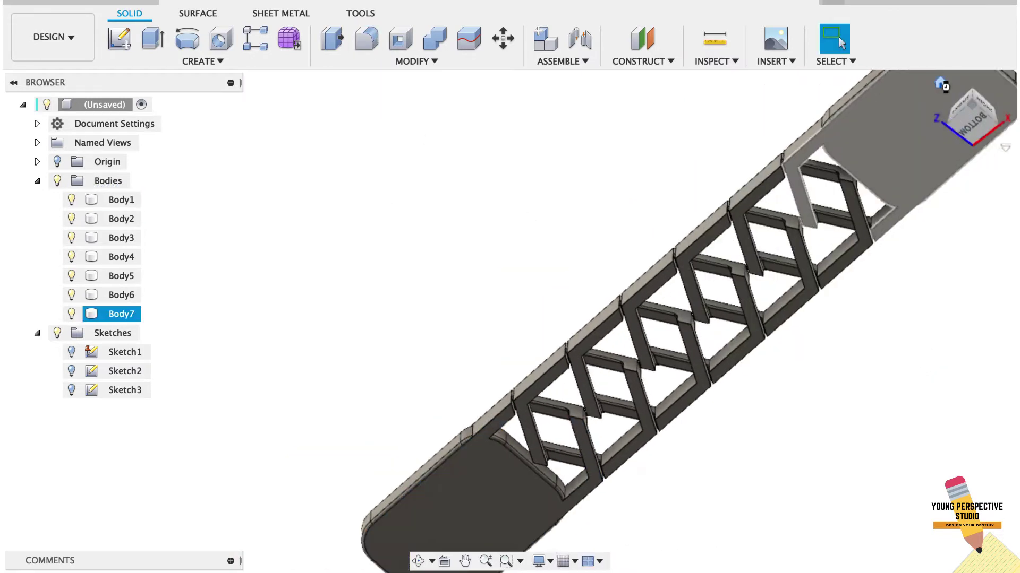
scroll(780, 263, left, 3)
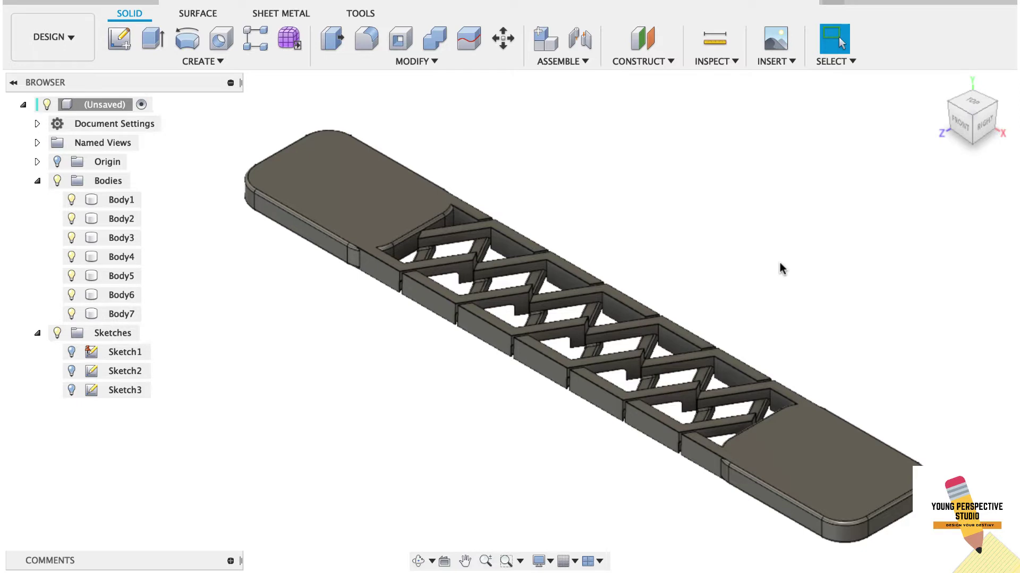
scroll(819, 282, down, 2)
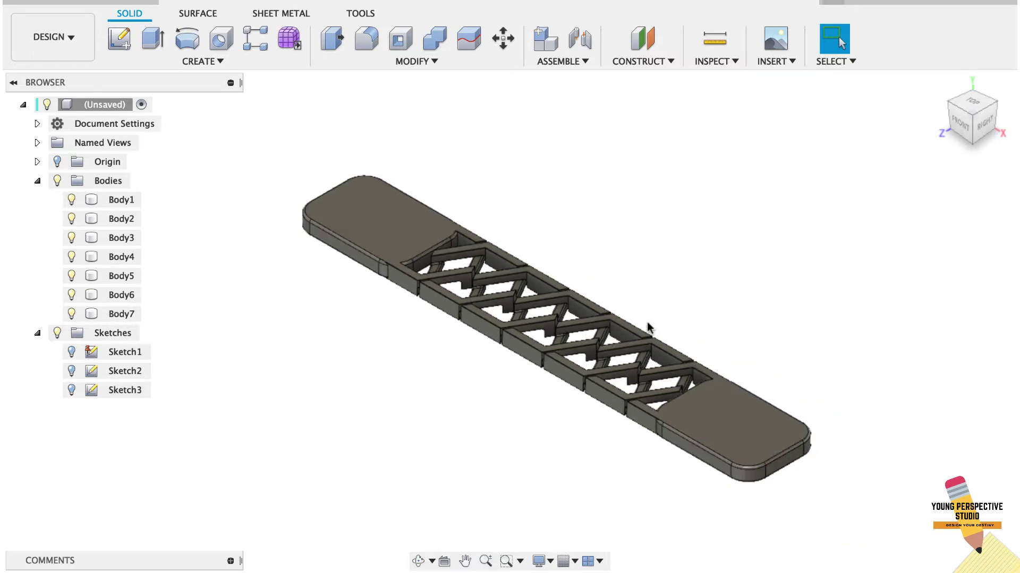
click(120, 38)
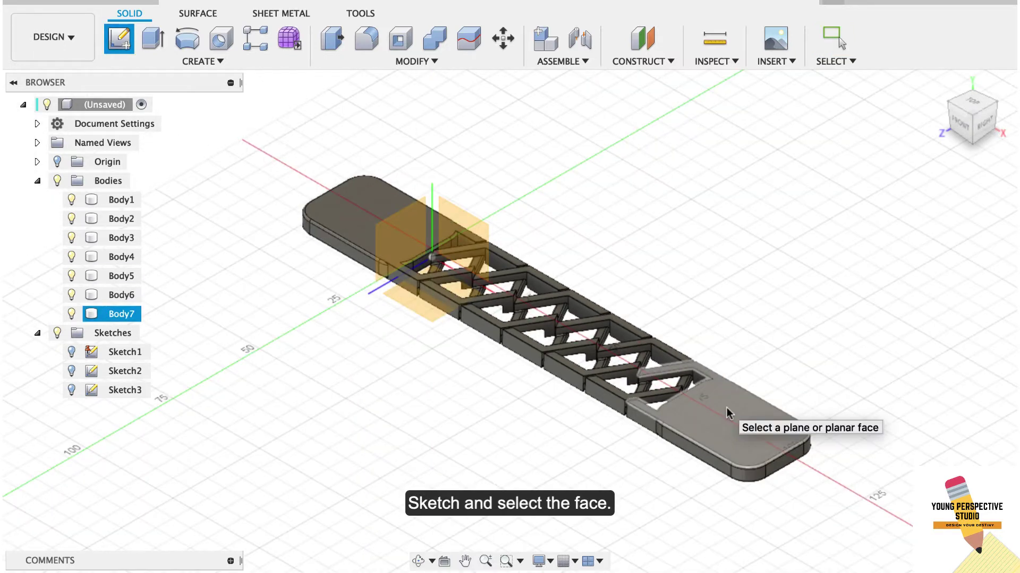
click(726, 407)
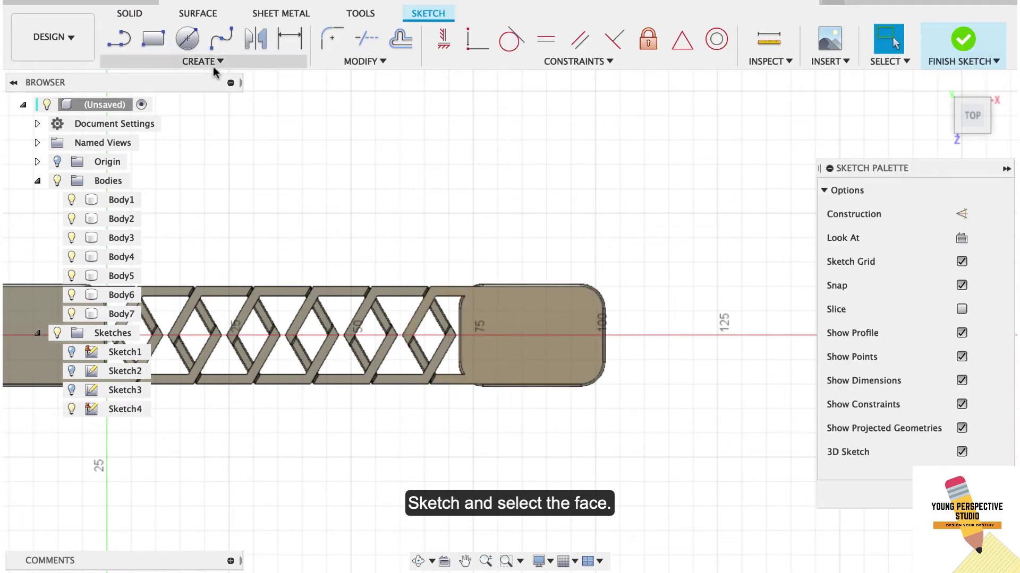
click(210, 62)
click(180, 241)
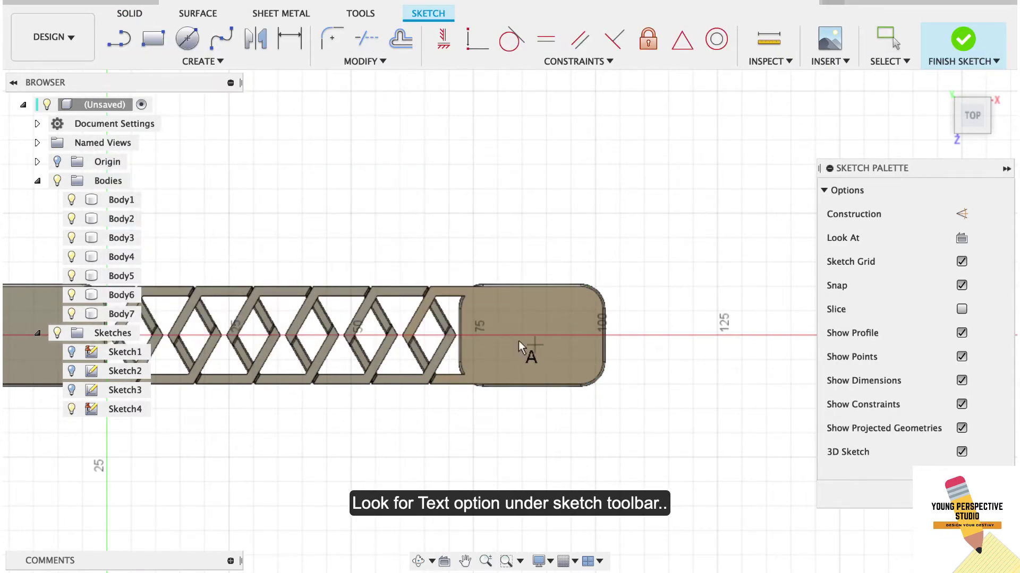
click(484, 322)
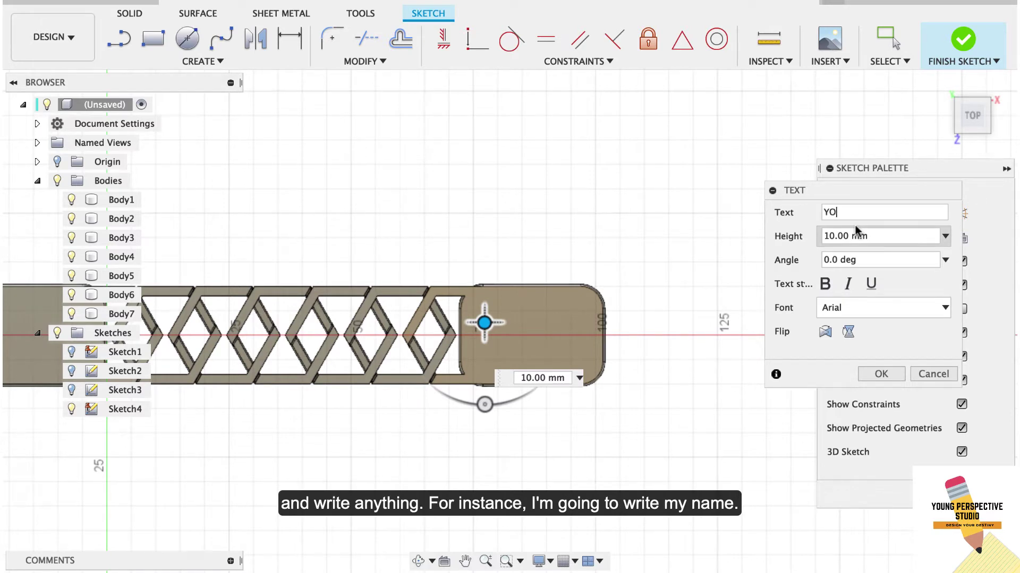
Step: Rotate the name text to -180 degrees, set its height to 7 mm and position it on the end plate
drag(485, 405, 484, 237)
drag(484, 322, 463, 352)
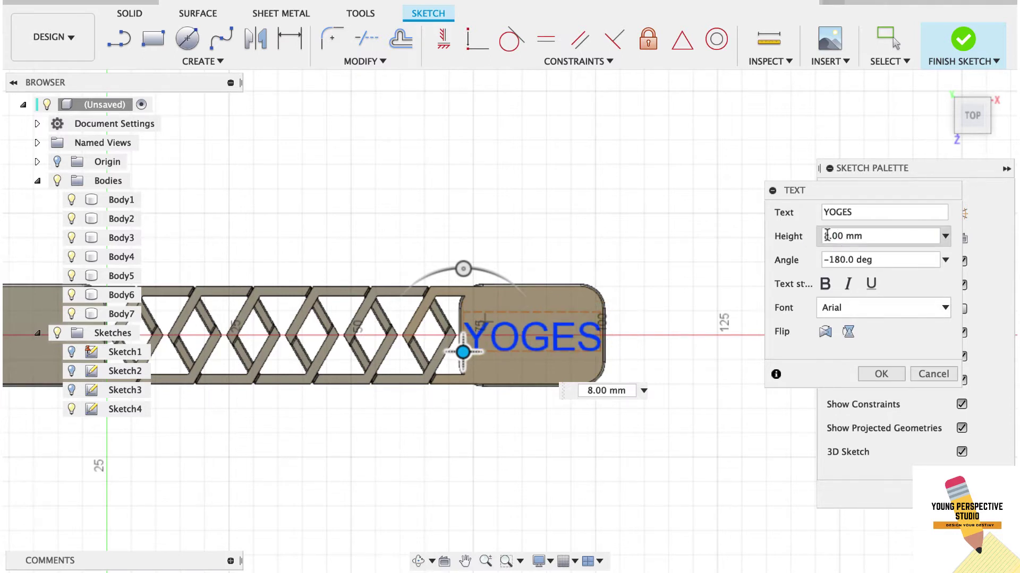
text(7)
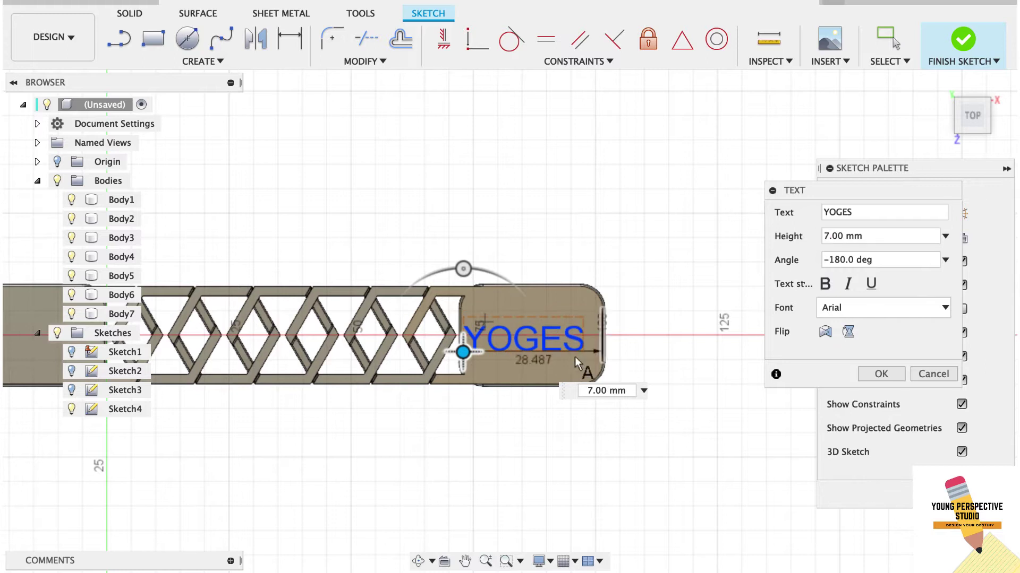
drag(463, 353, 473, 346)
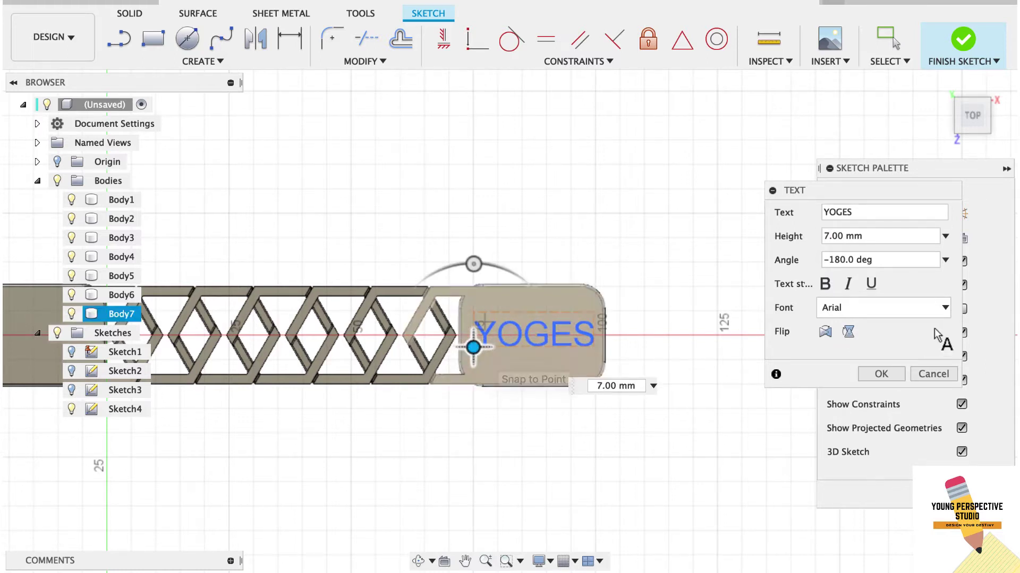
Step: Try the Apple SD Gothic Neo and Geneva fonts on the name text
click(942, 308)
scroll(877, 425, down, 2)
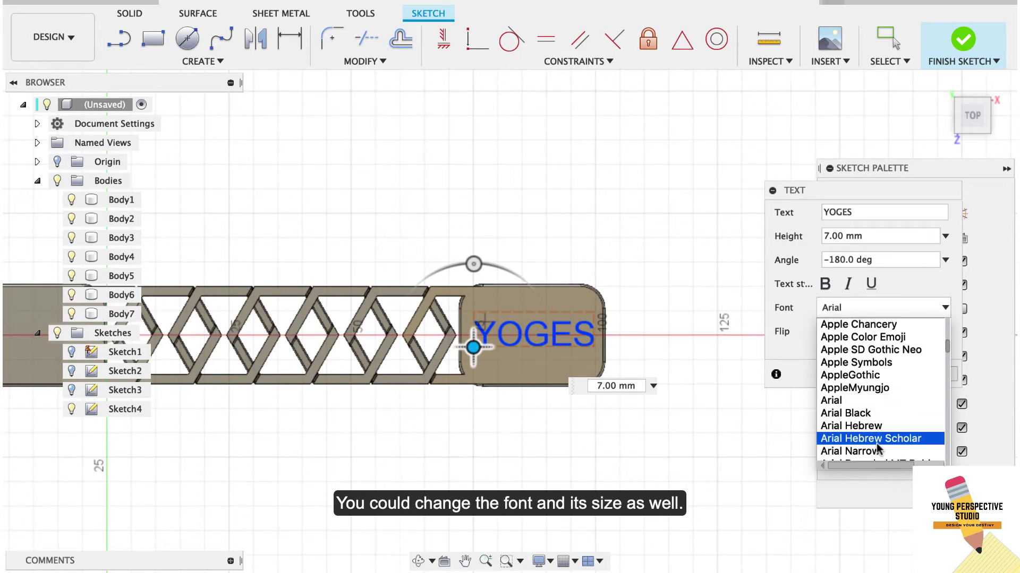
click(897, 351)
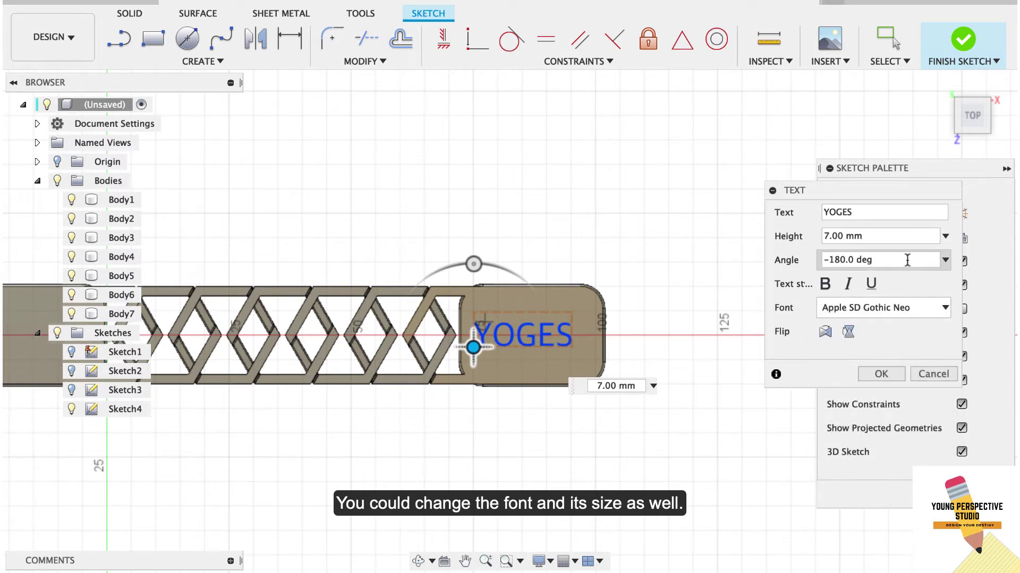
click(906, 307)
click(900, 388)
click(945, 308)
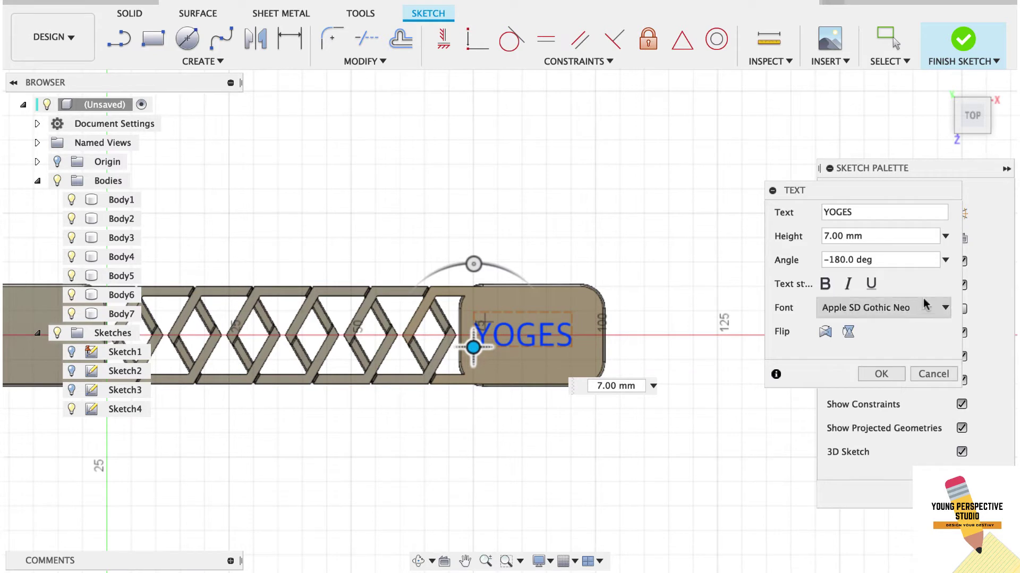
drag(948, 351, 947, 388)
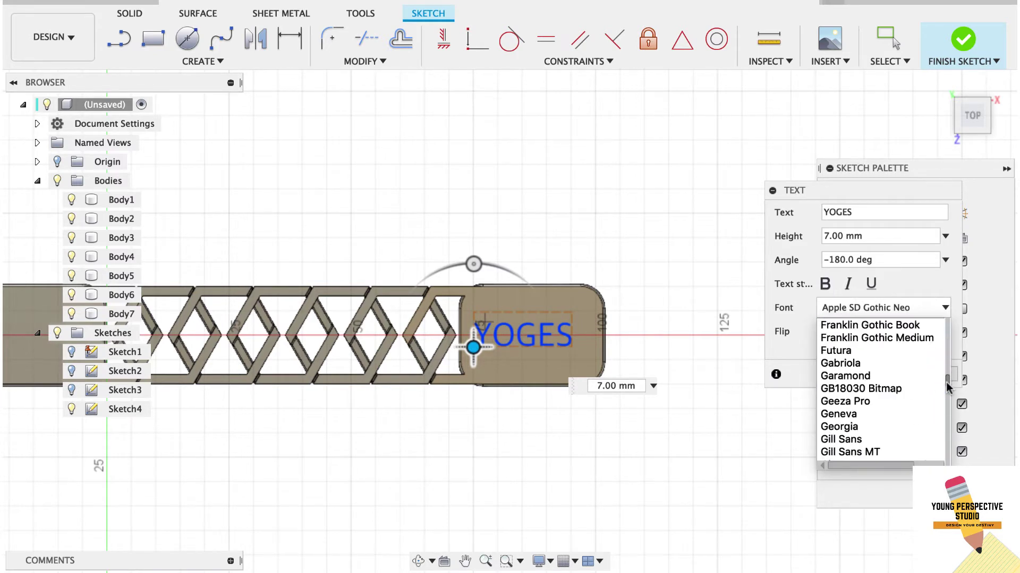
click(899, 413)
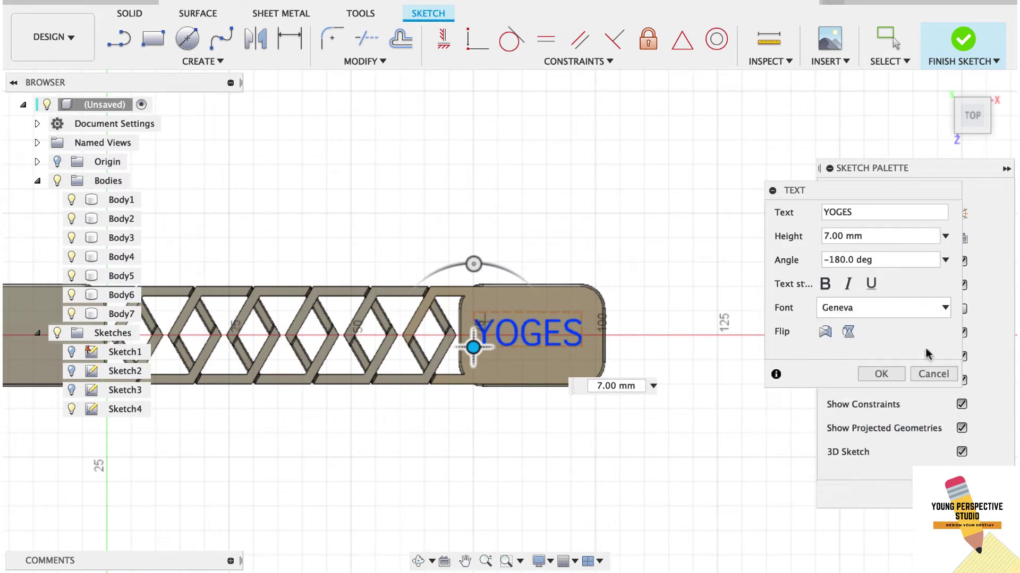
Step: Set the name text to Gloucester MT Extra Condensed at 12 mm height and recentre it on the end plate
click(945, 308)
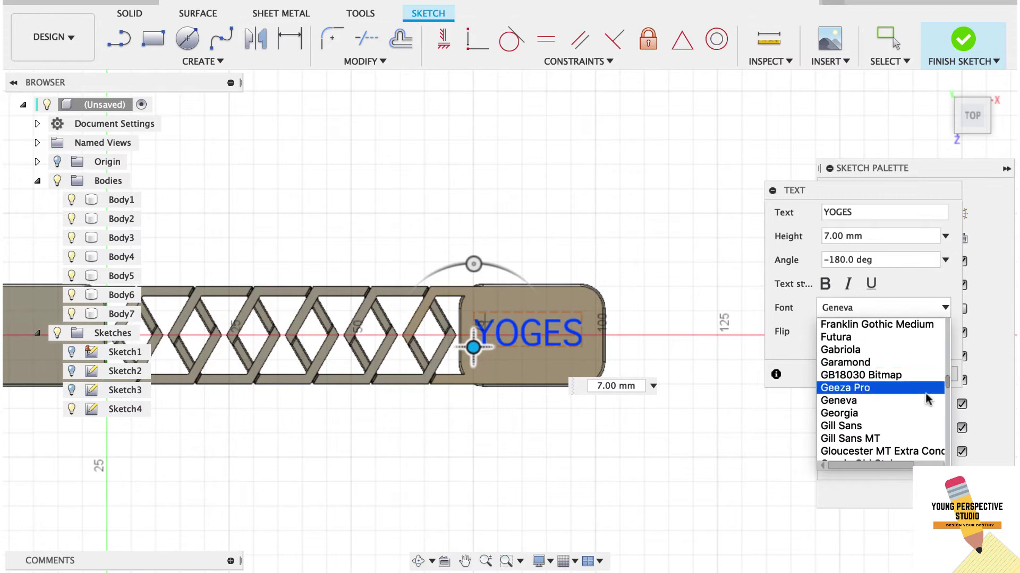
click(908, 452)
click(824, 236)
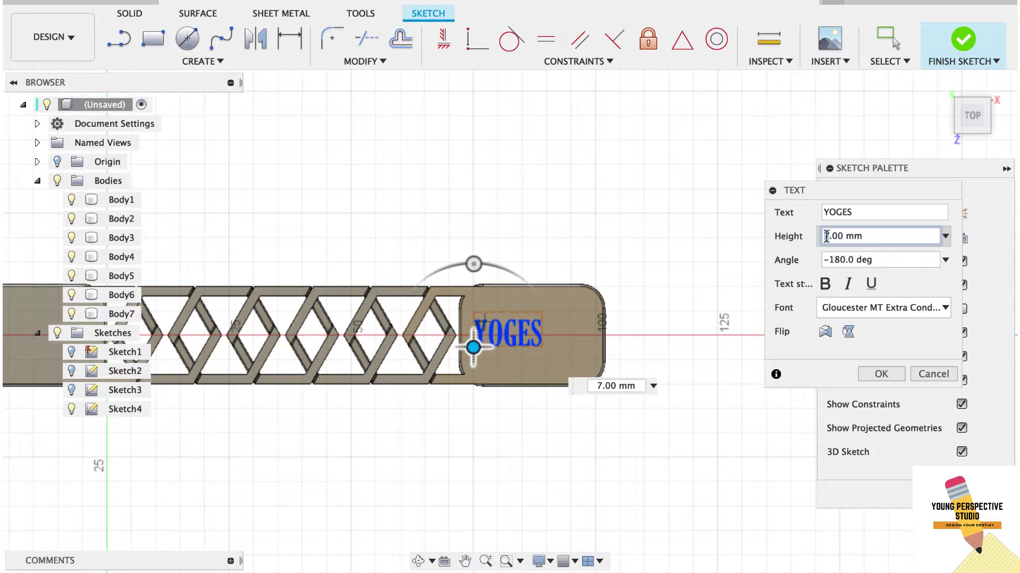
key(Delete)
text(10)
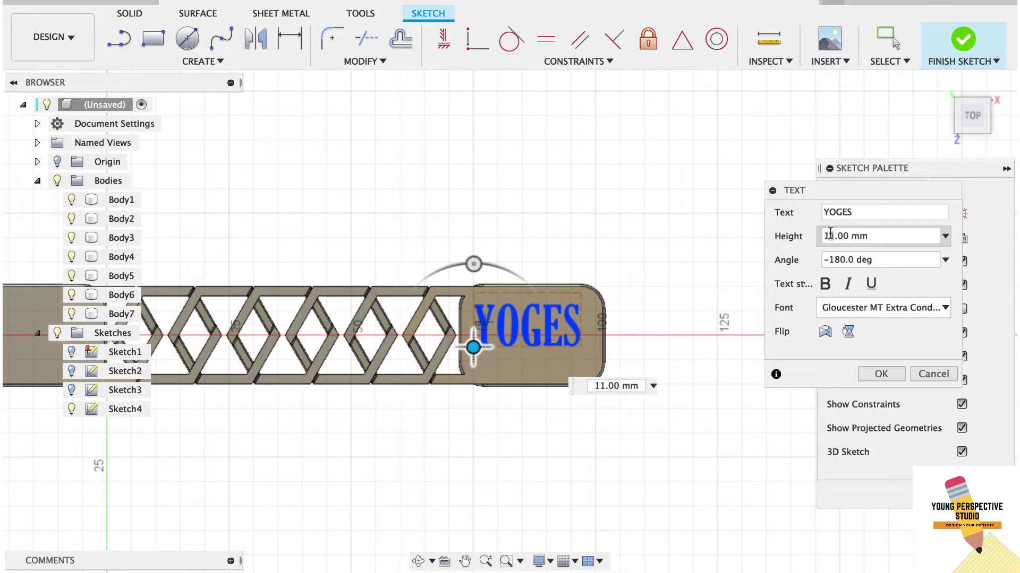
key(Delete)
text(2)
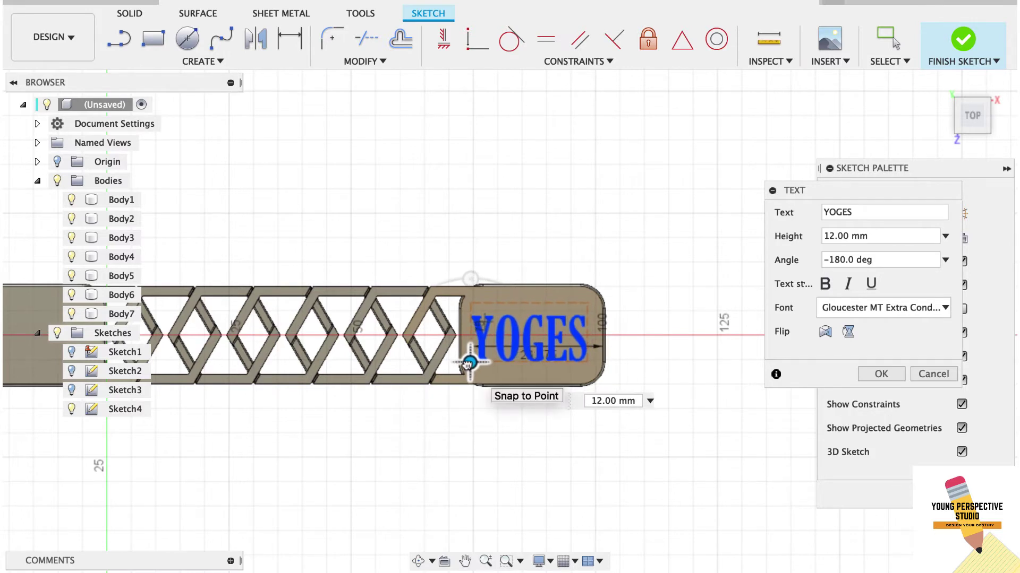
click(880, 374)
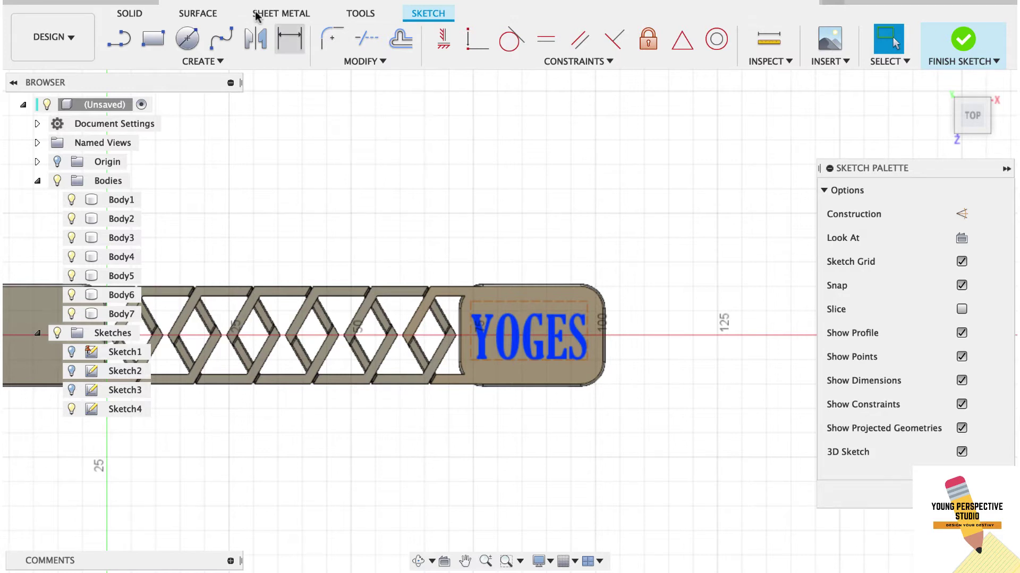
Step: Extrude the name text 2 mm from the end plate's top face and join it to the plate
click(128, 13)
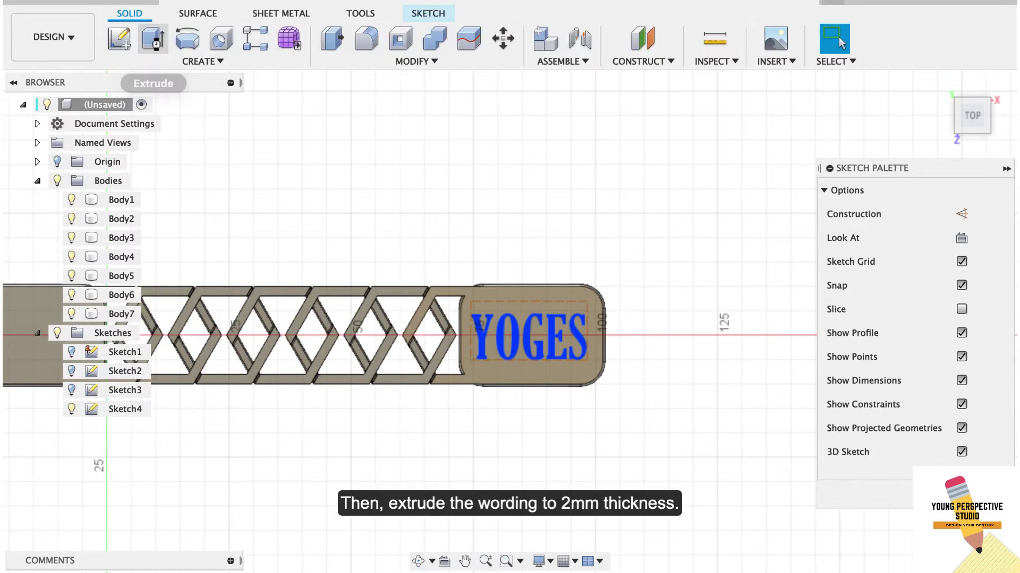
click(160, 40)
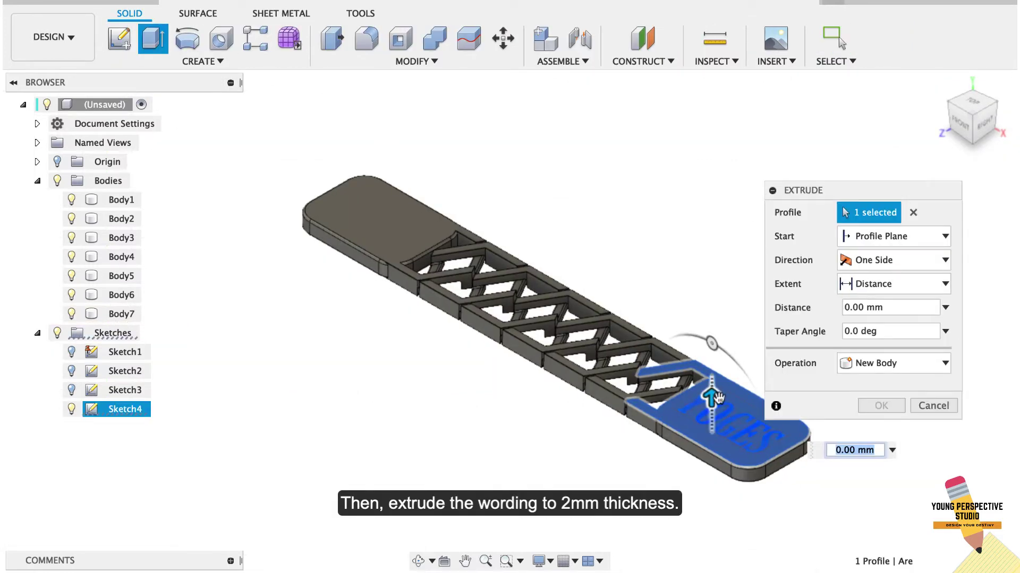
click(912, 214)
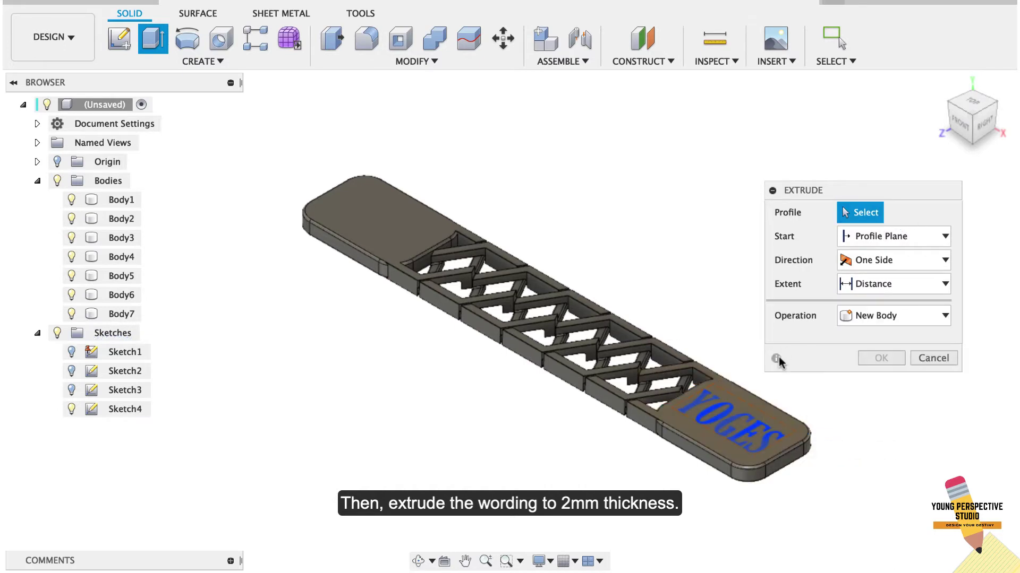
click(722, 415)
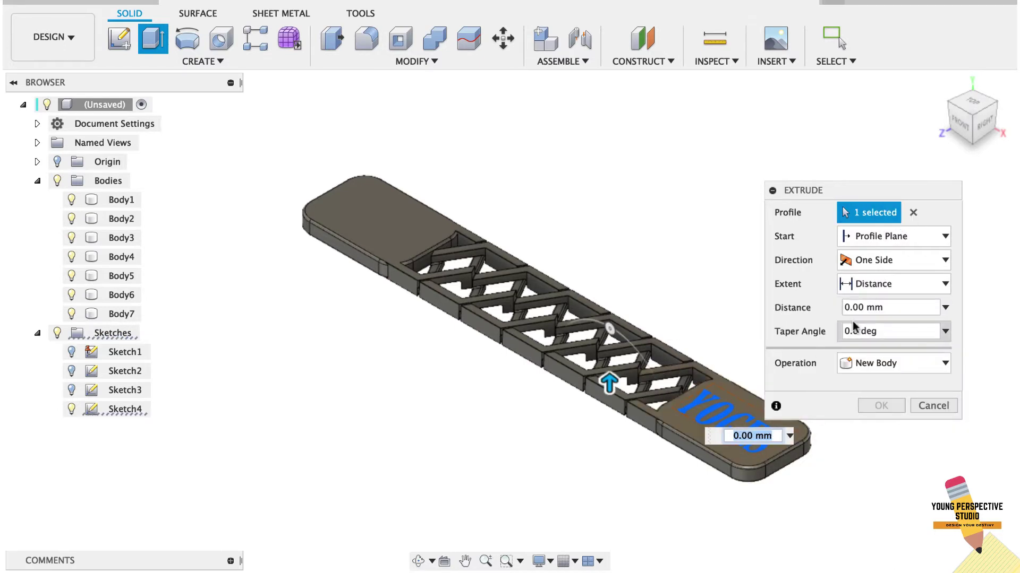
drag(850, 308, 843, 307)
text(1)
key(BackSpace)
text(2)
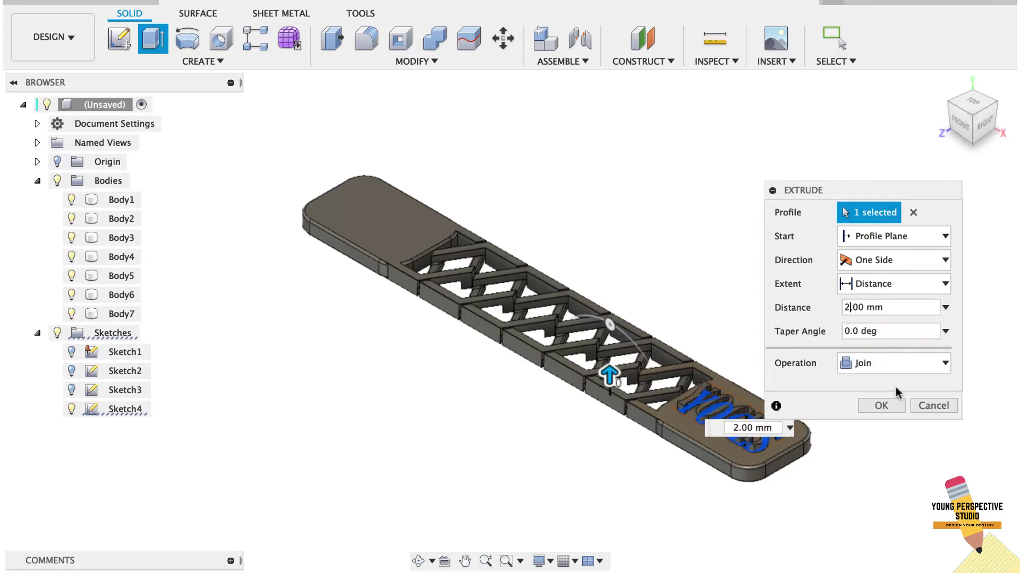
click(882, 406)
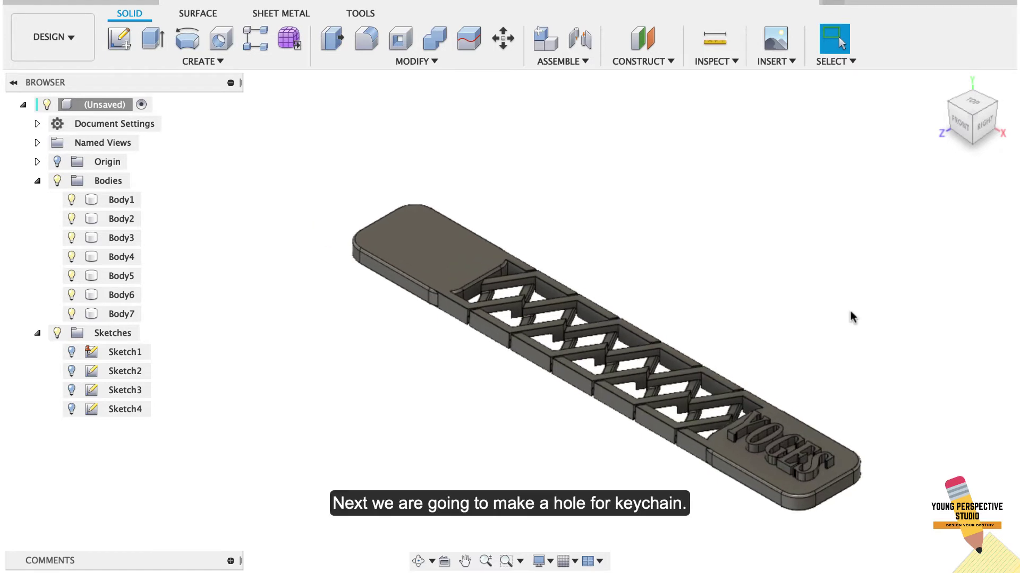
Step: Start a sketch on the top face of Body1's end plate and place a point on the horizontal axis near its outer end
click(210, 62)
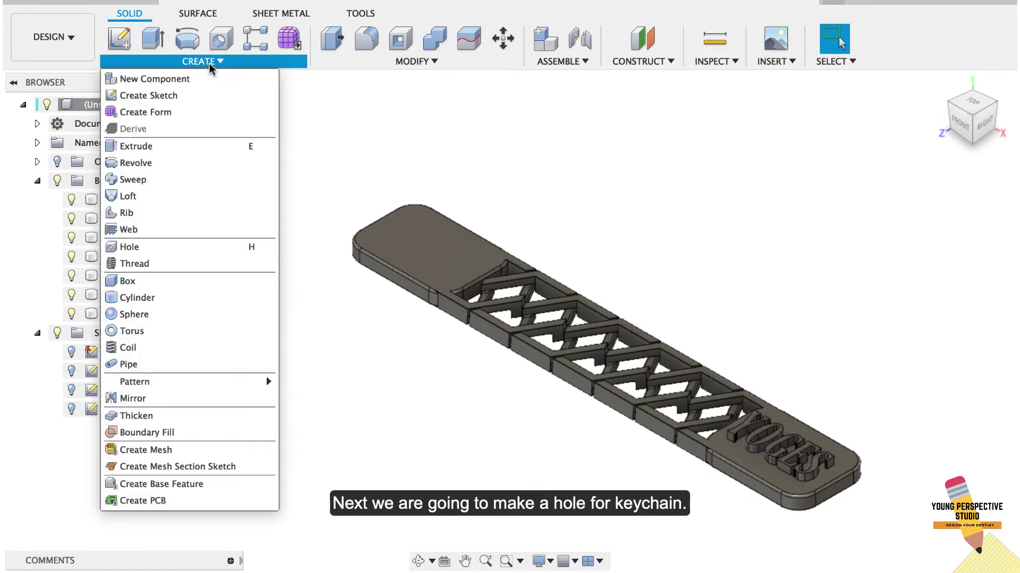
click(117, 39)
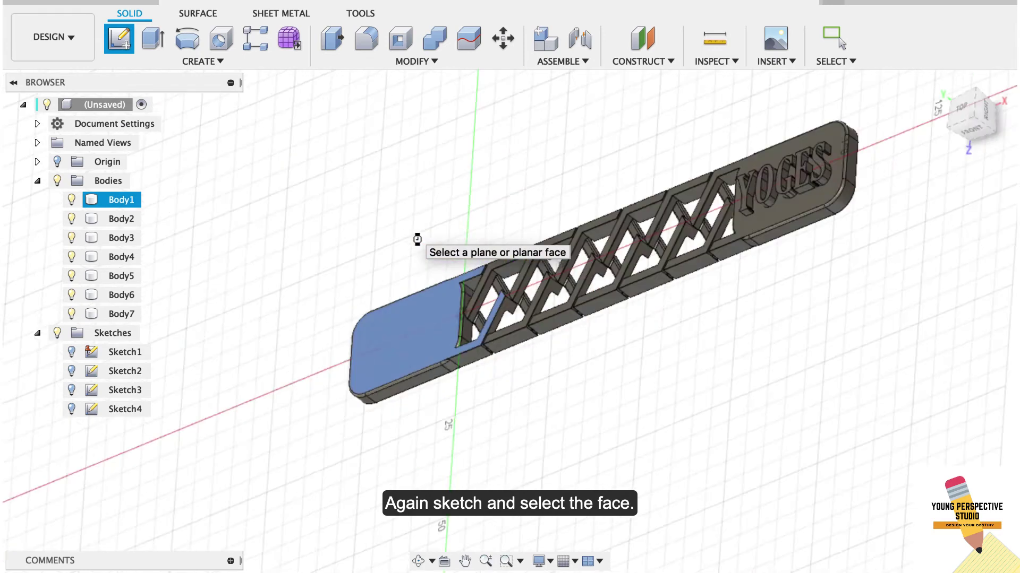
click(202, 61)
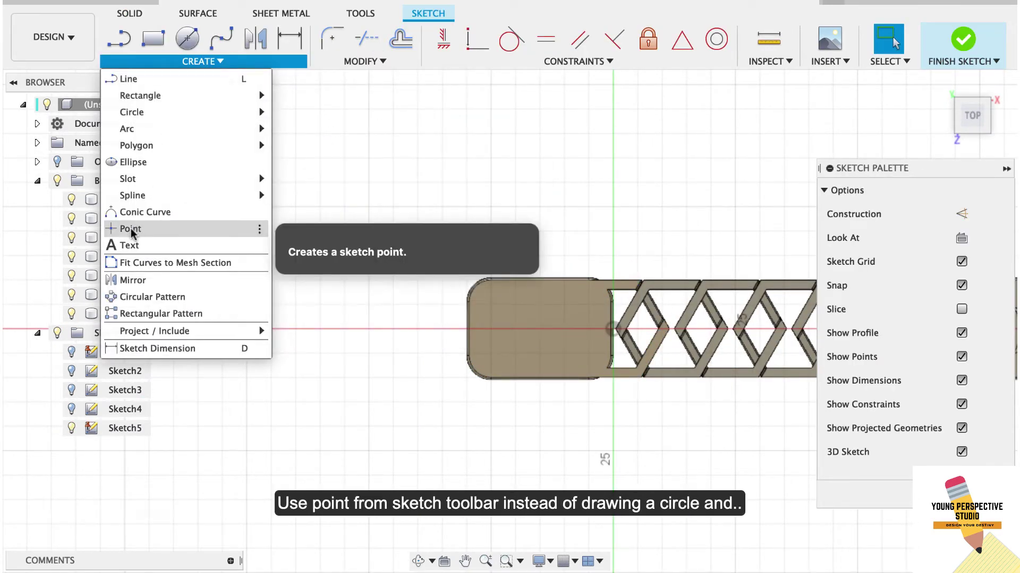
click(130, 228)
click(490, 329)
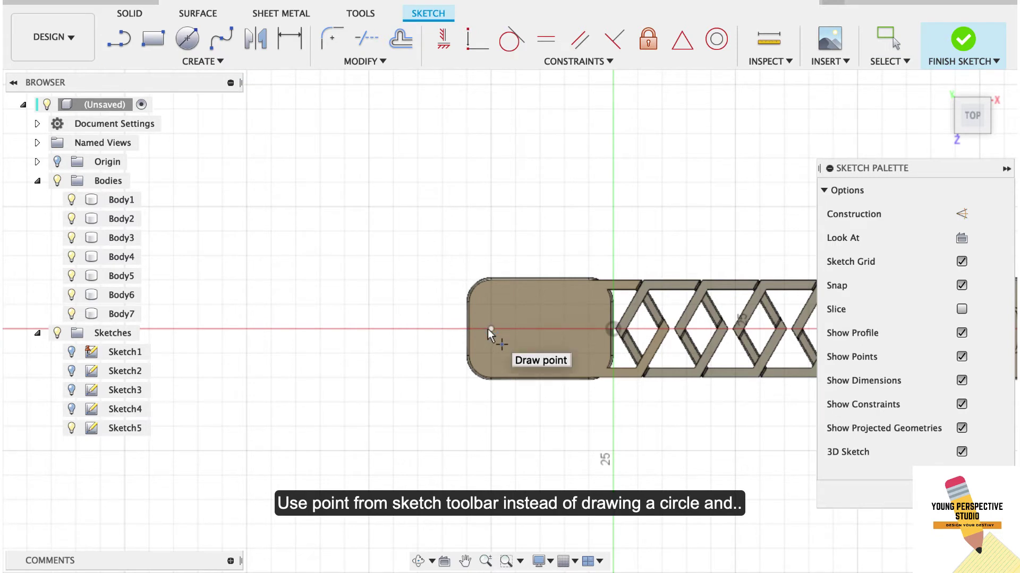
Step: Dimension the sketch point 3 mm from the end plate's outer straight edge
scroll(487, 329, up, 10)
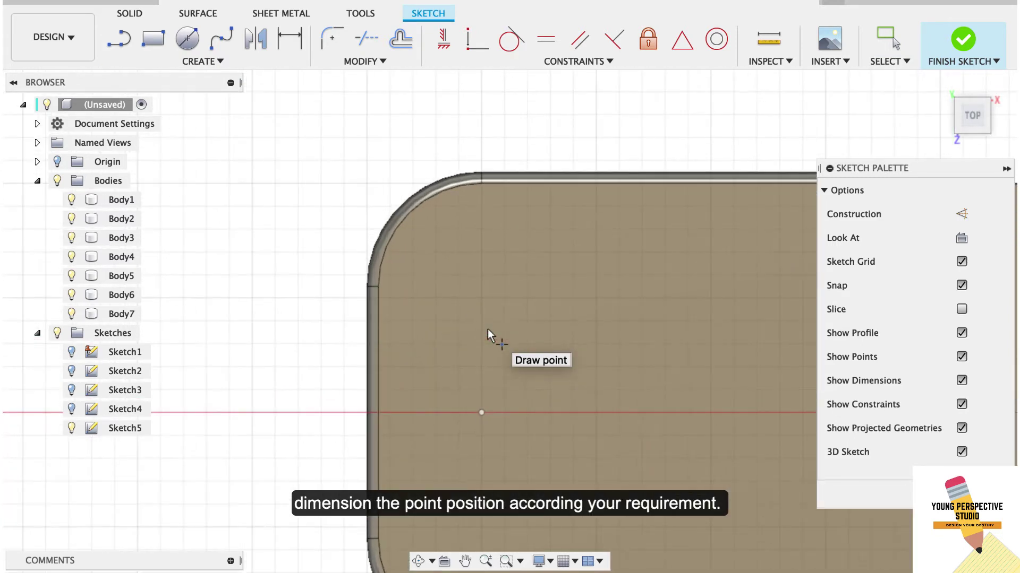
key(d)
click(377, 345)
click(489, 353)
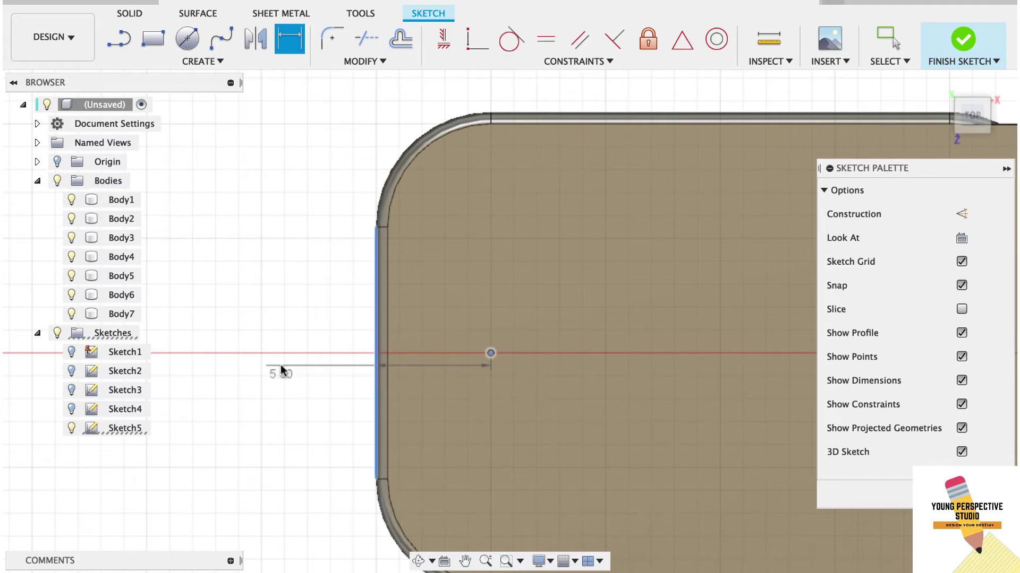
click(281, 366)
text(3)
key(Return)
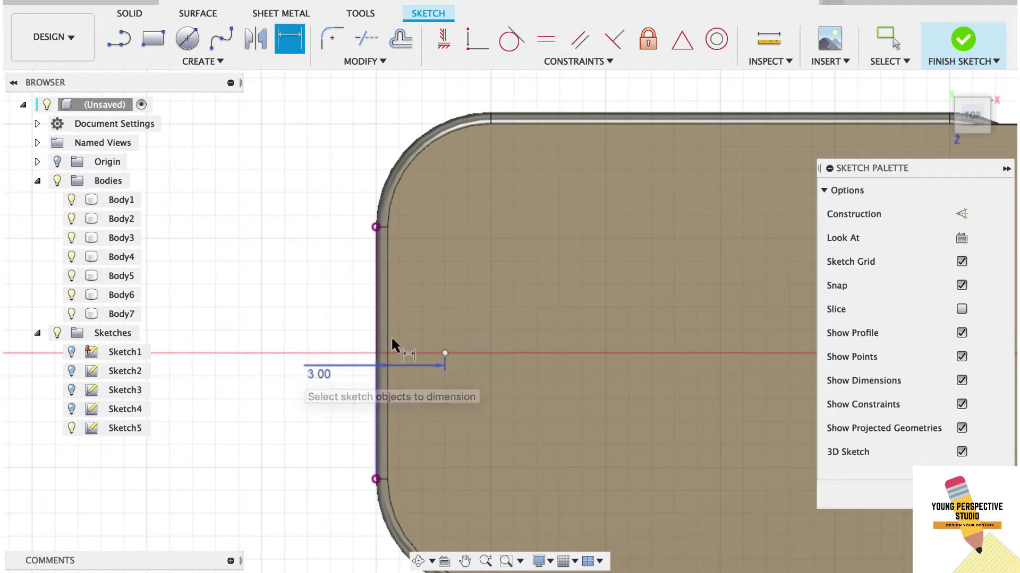
Step: Start a simple hole at the sketch point on Body1's plate and set its diameter to 3 mm
click(200, 60)
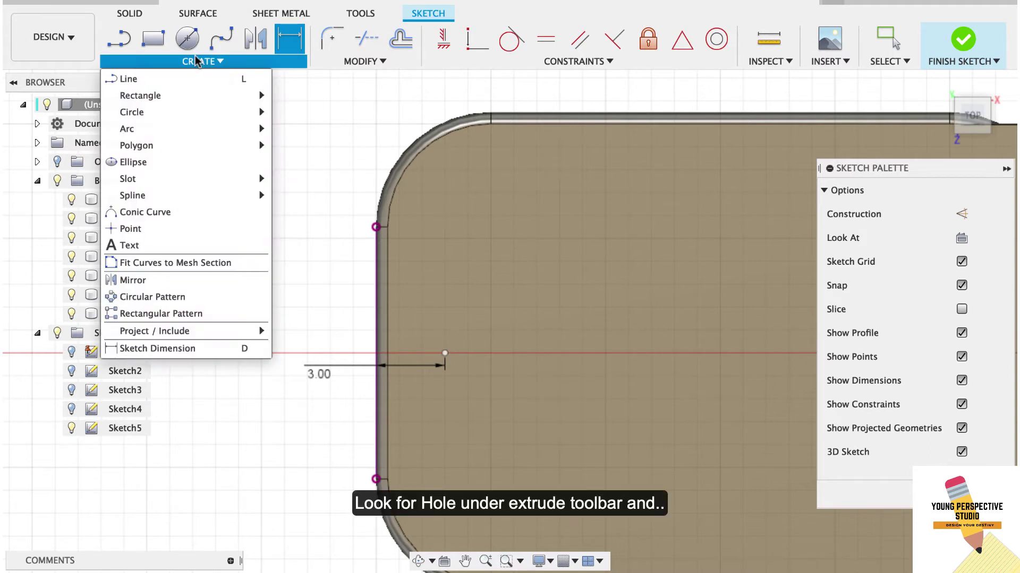
click(202, 57)
click(130, 13)
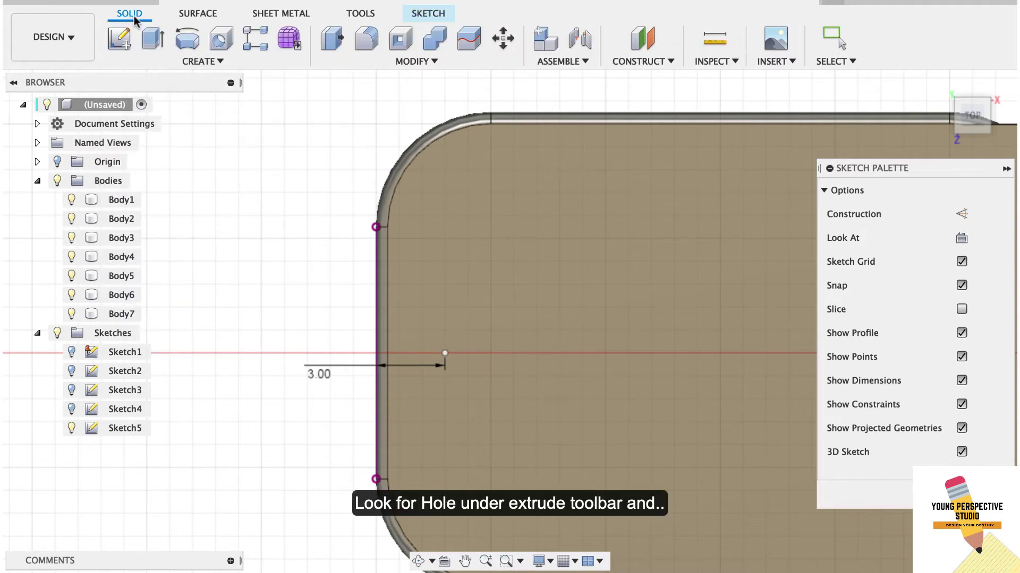
click(220, 40)
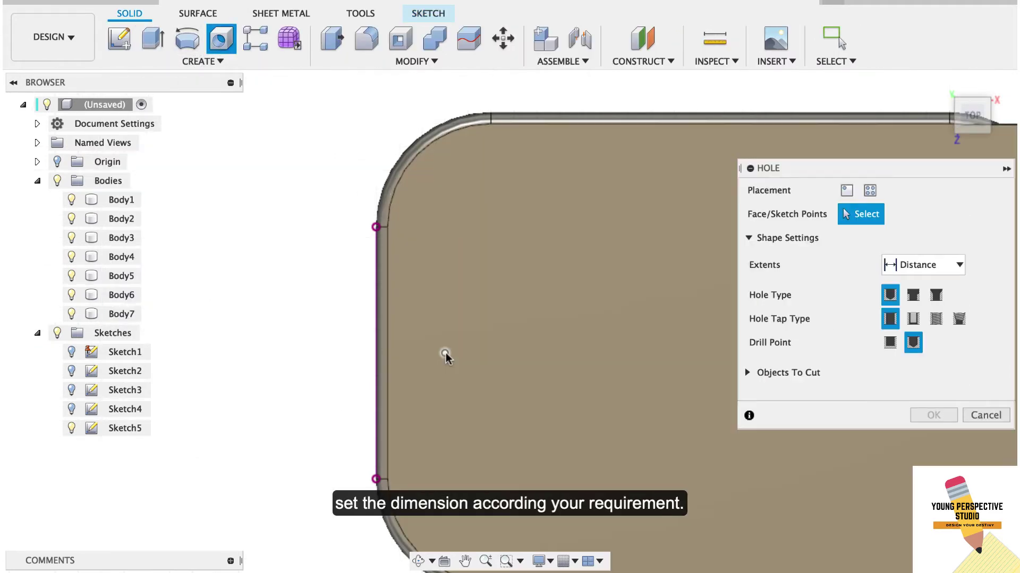
click(445, 354)
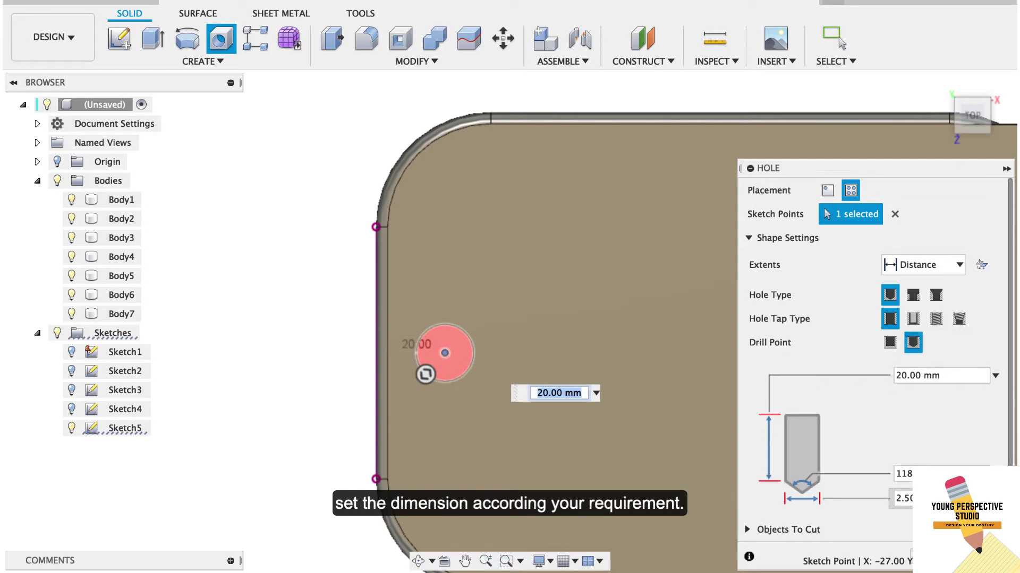
click(888, 499)
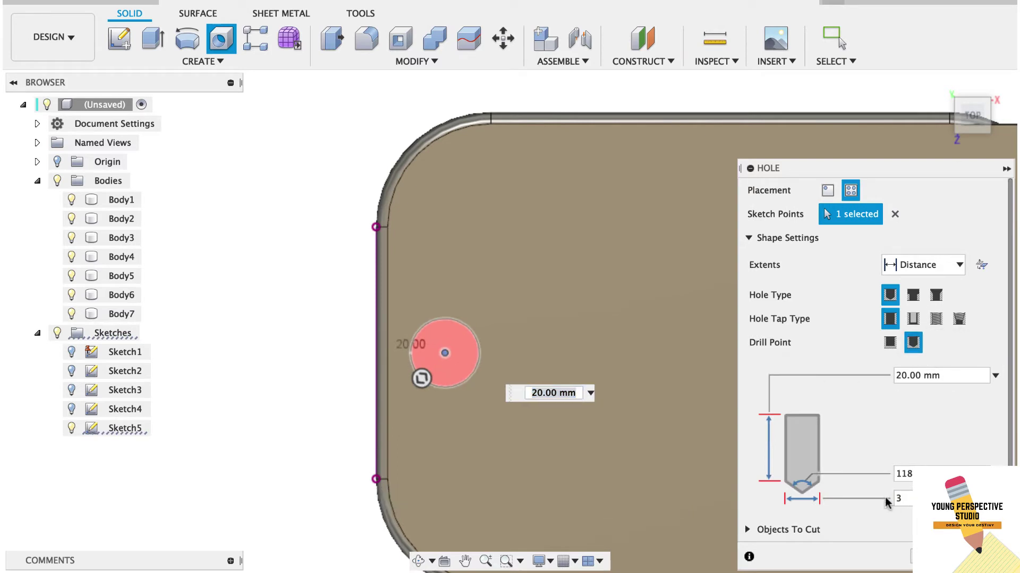
Step: Set the hole's extents to To, ending at the underside face of Body1's plate, and create the hole
click(940, 85)
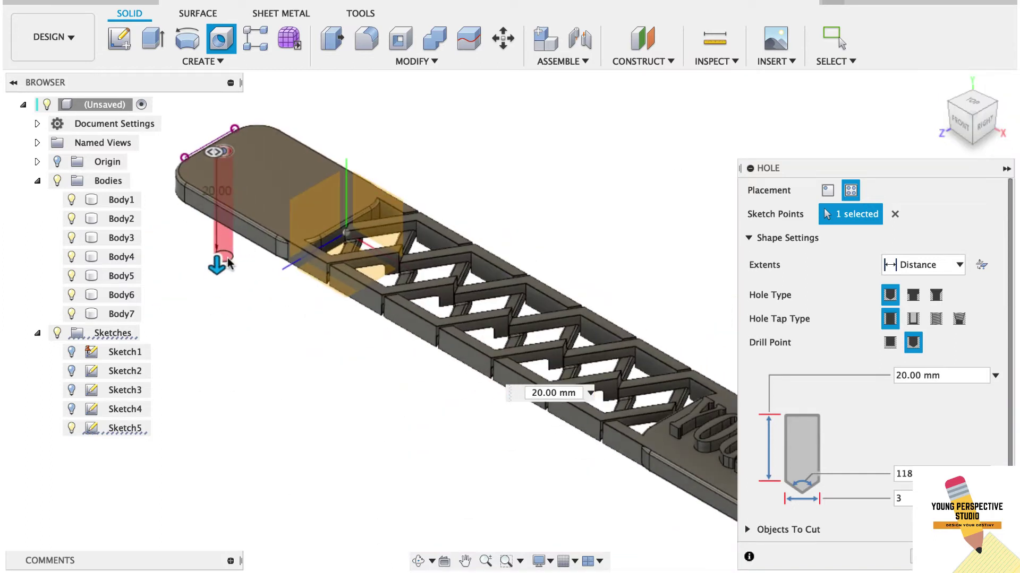
click(946, 269)
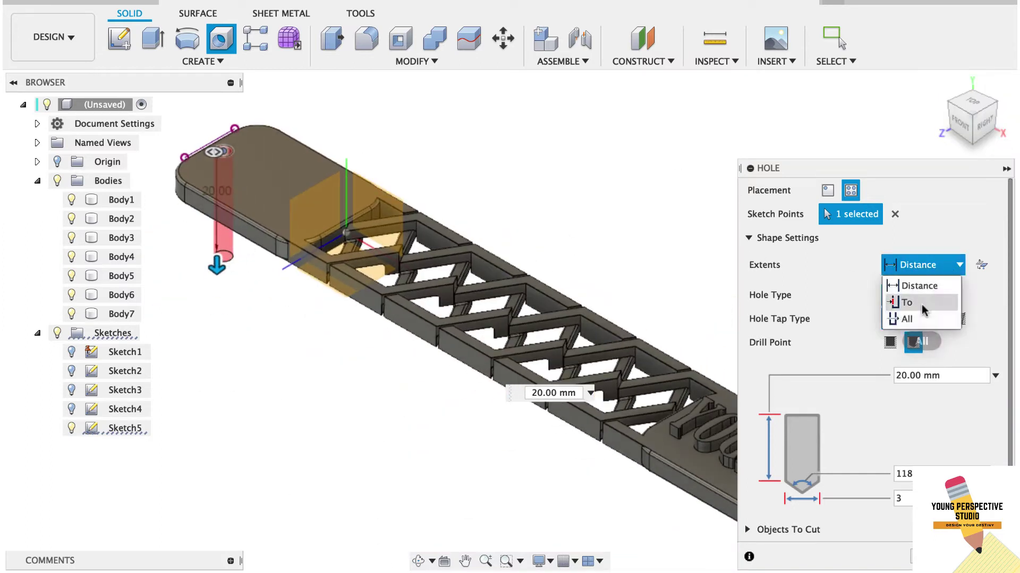
click(909, 297)
drag(969, 125, 969, 65)
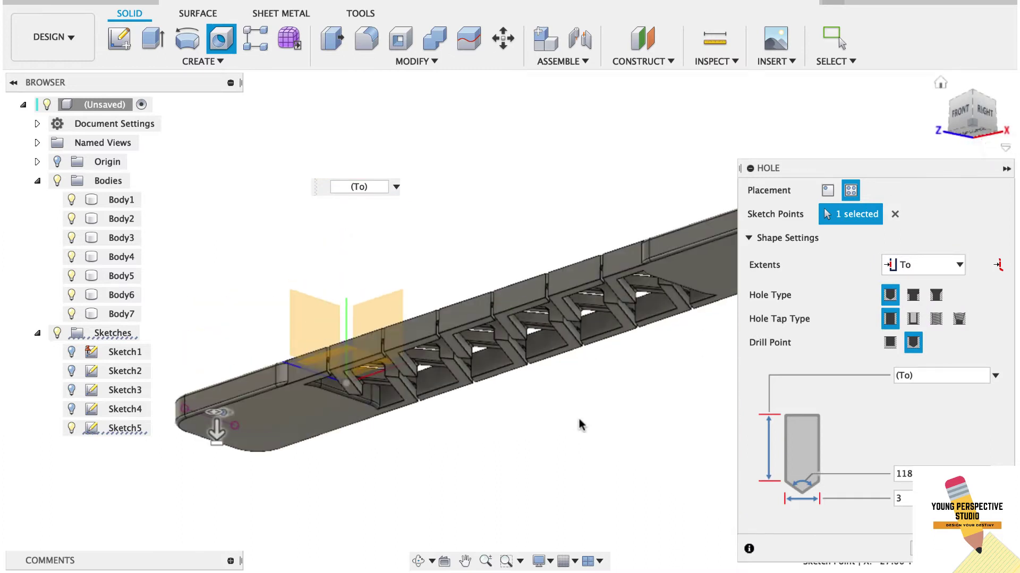
click(306, 410)
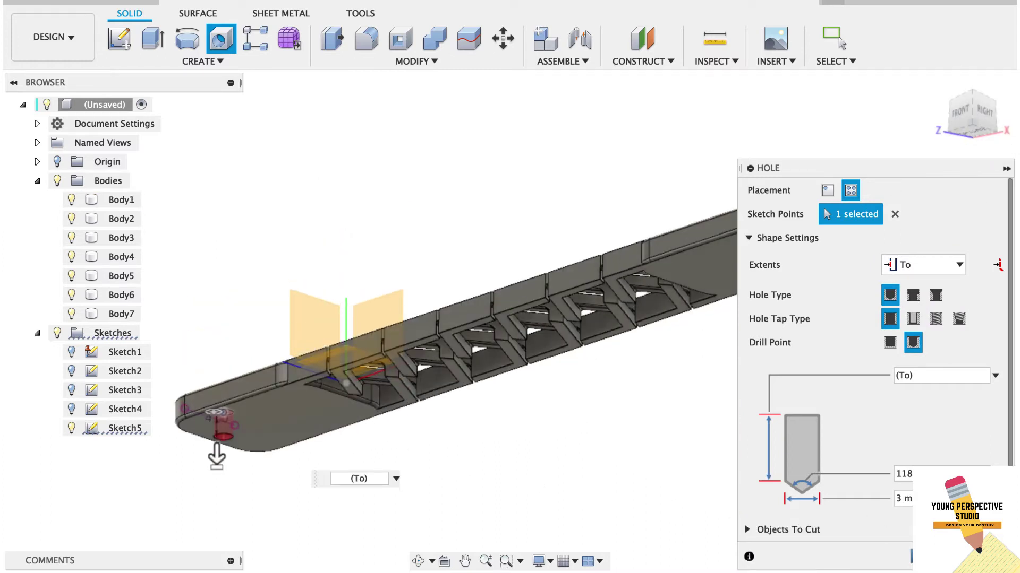
key(Return)
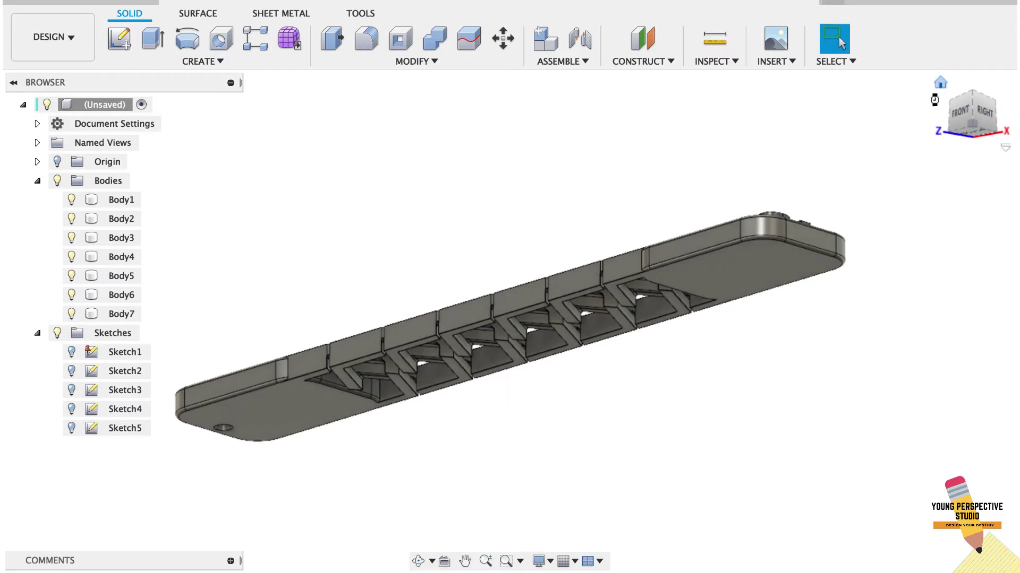
Step: Chamfer the upper and lower edges of the keychain hole with an equal distance of 0.20 mm
click(941, 82)
scroll(608, 349, left, 5)
scroll(609, 349, up, 5)
scroll(609, 348, left, 3)
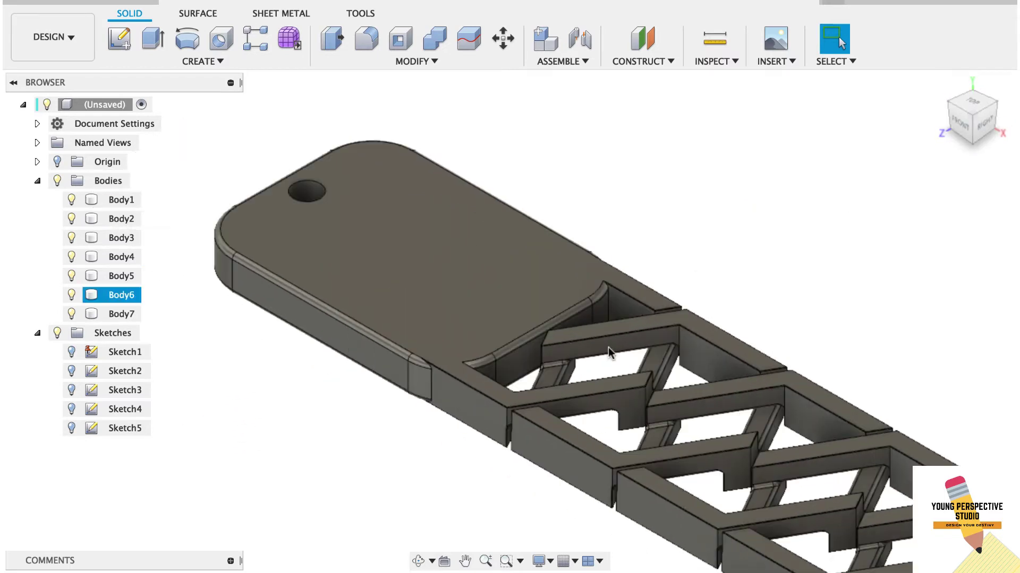
click(421, 62)
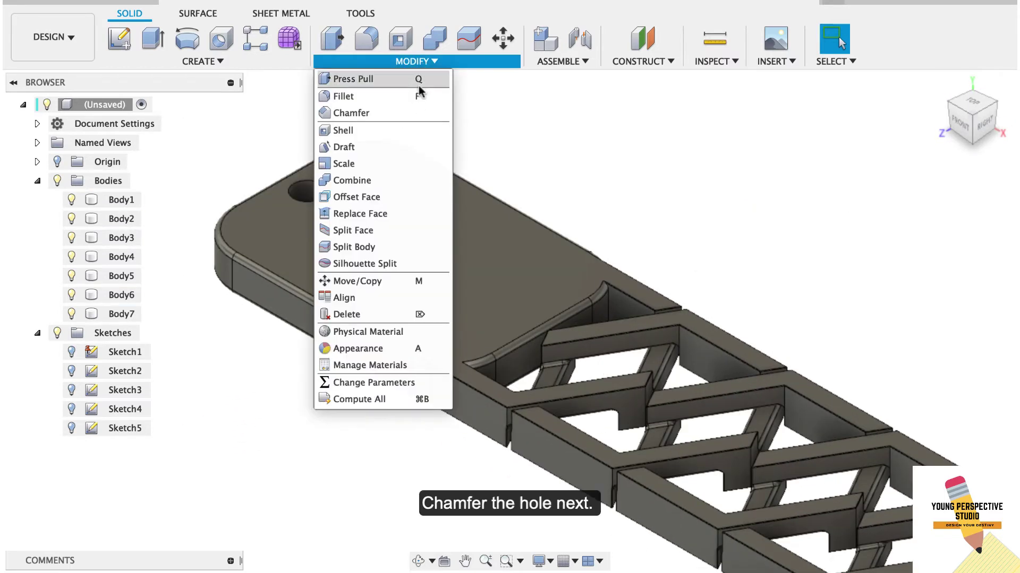
click(350, 113)
click(300, 184)
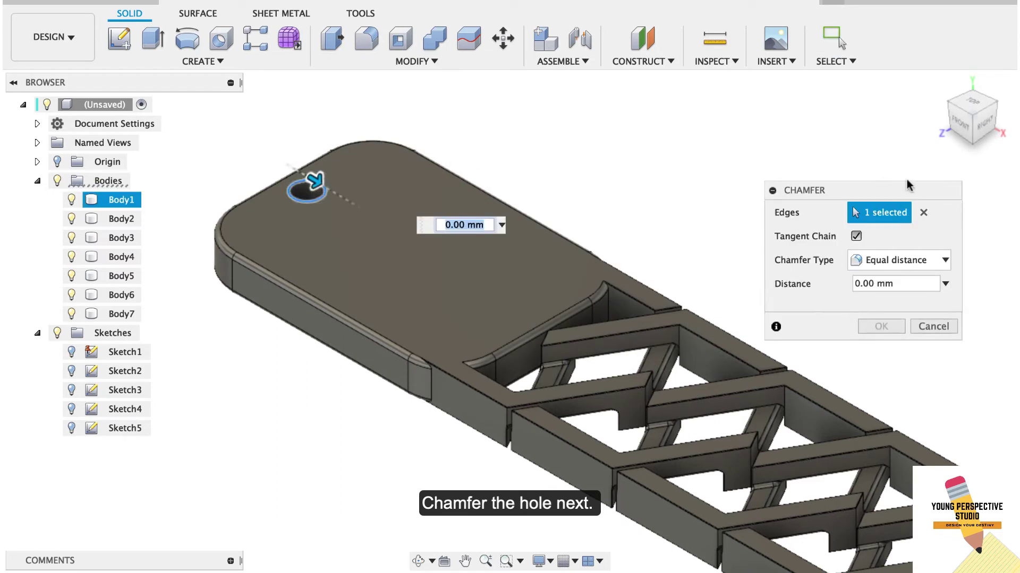
drag(966, 124, 964, 64)
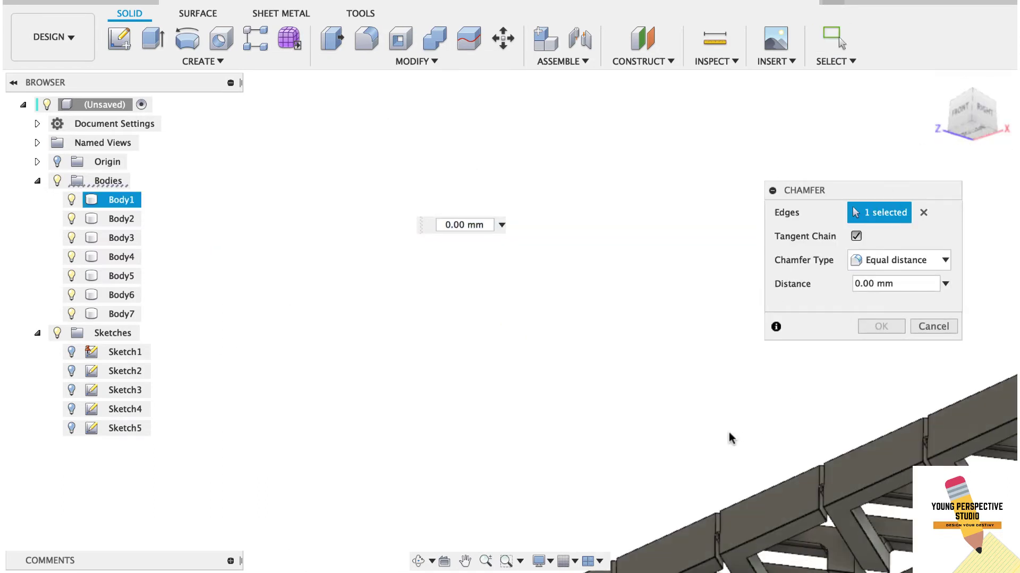
scroll(729, 432, down, 10)
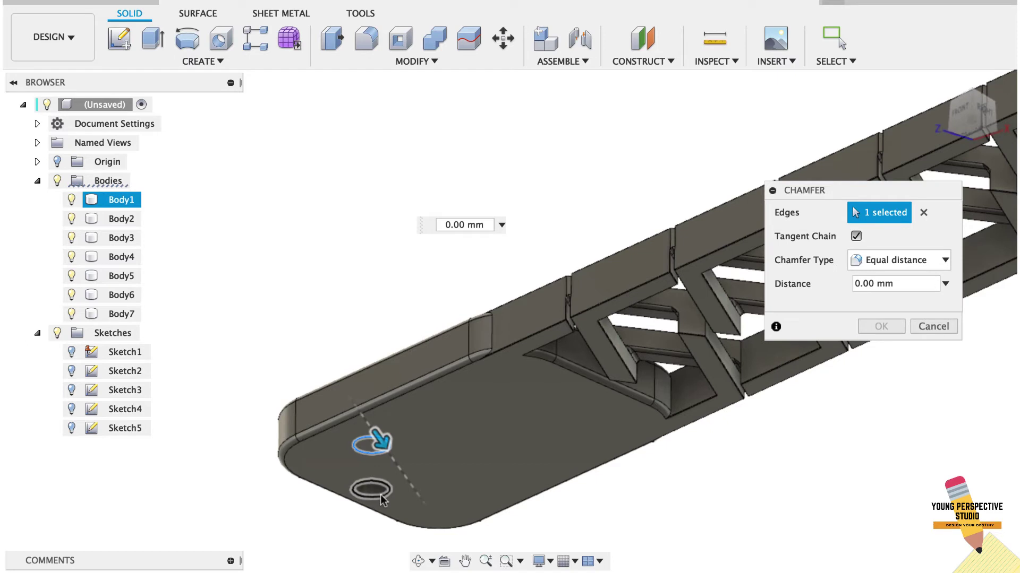
click(381, 498)
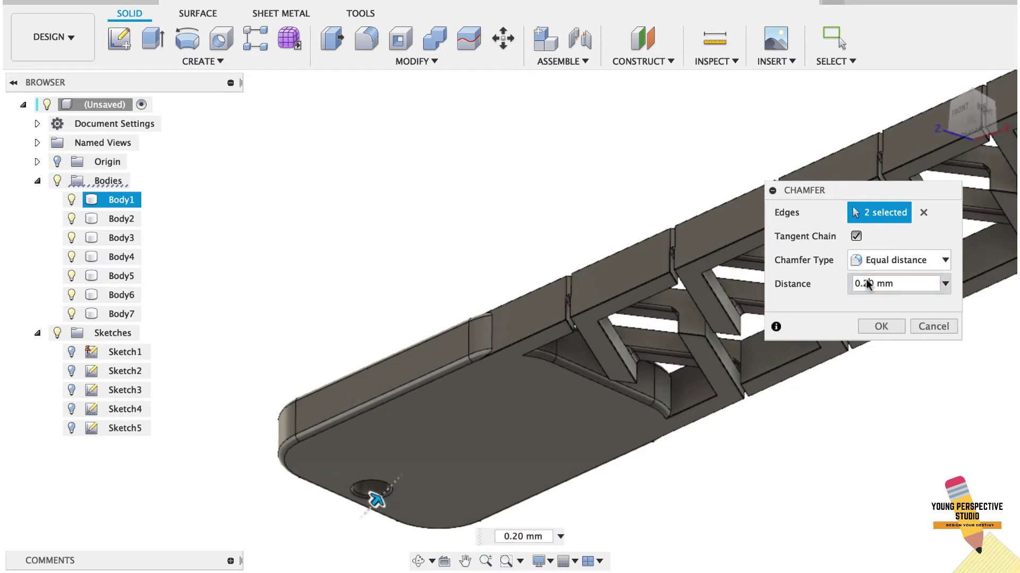
click(881, 326)
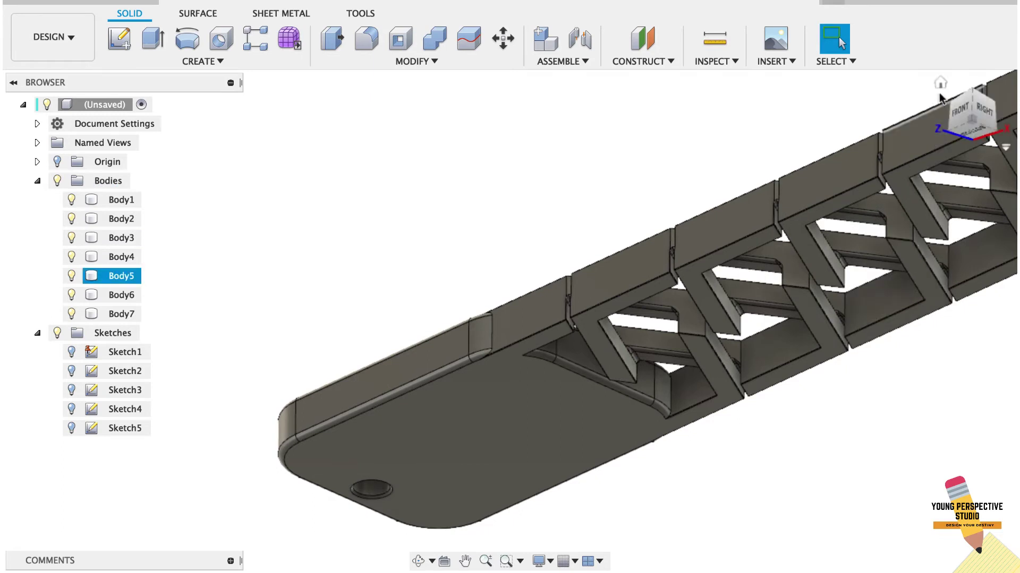
Step: Apply a 0.10 mm rule fillet to all edges of Body7's upper plate face, including the base of the YOGES lettering
click(941, 83)
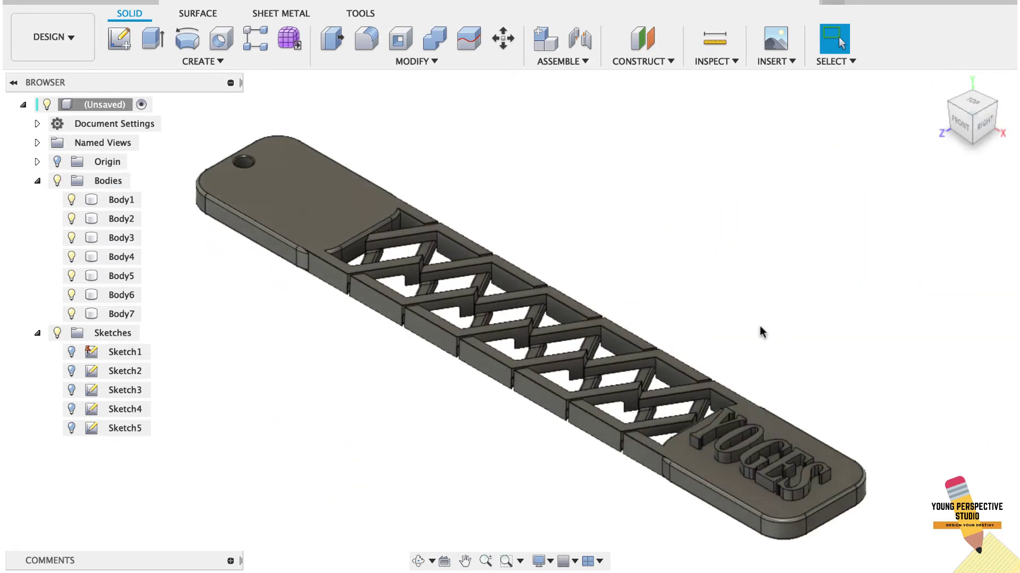
scroll(762, 333, down, 3)
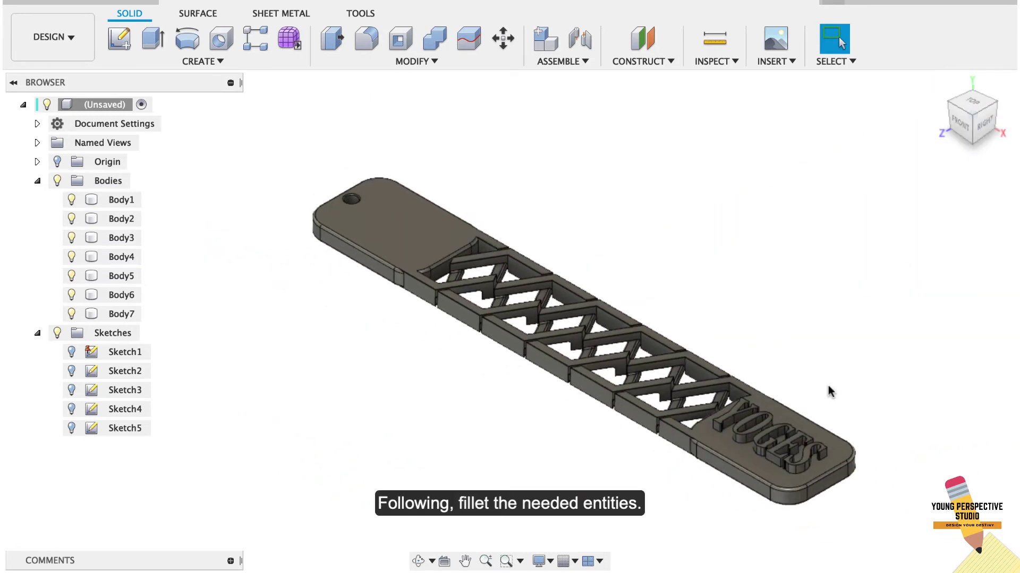
scroll(908, 477, up, 5)
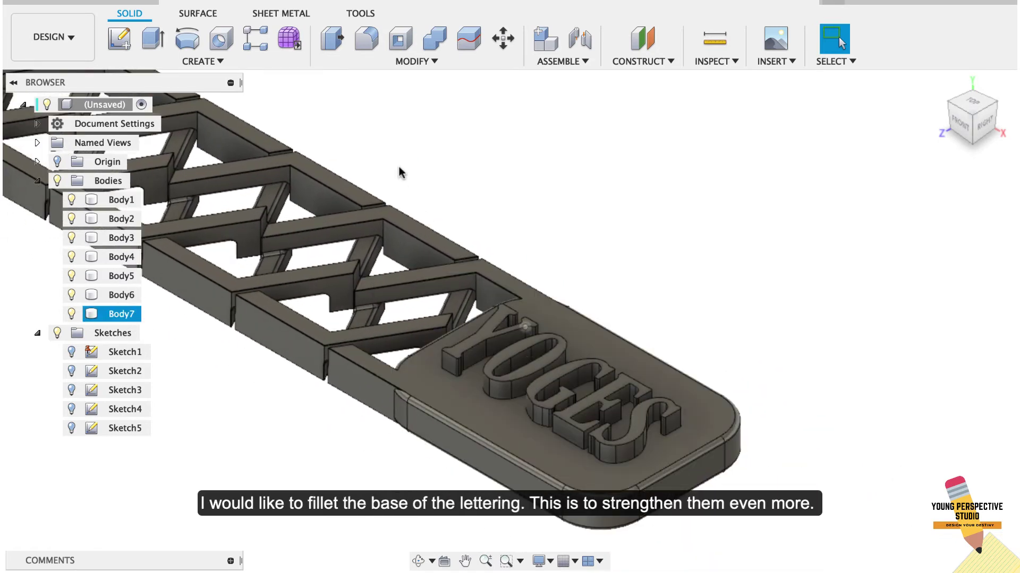
click(364, 42)
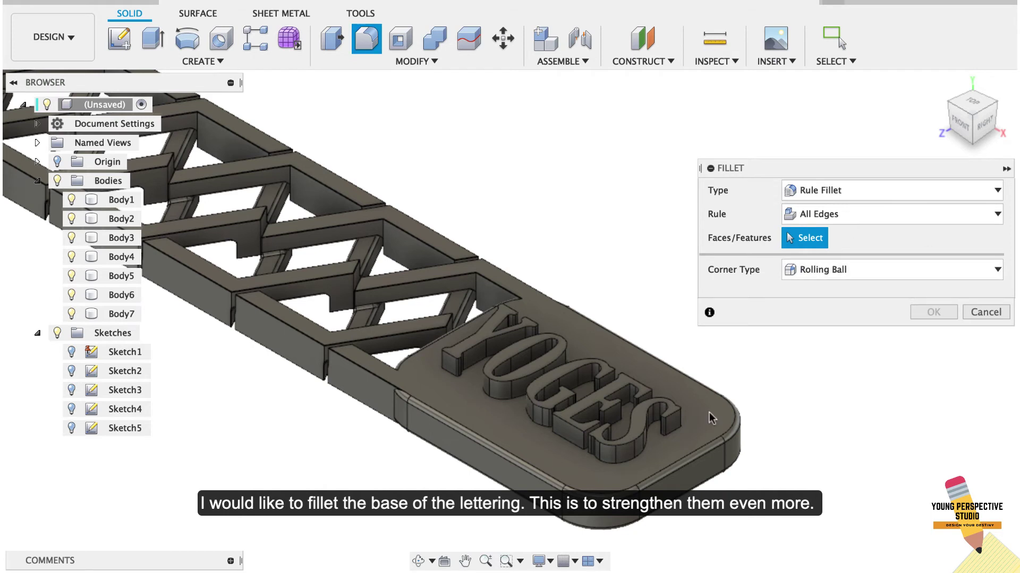
click(656, 460)
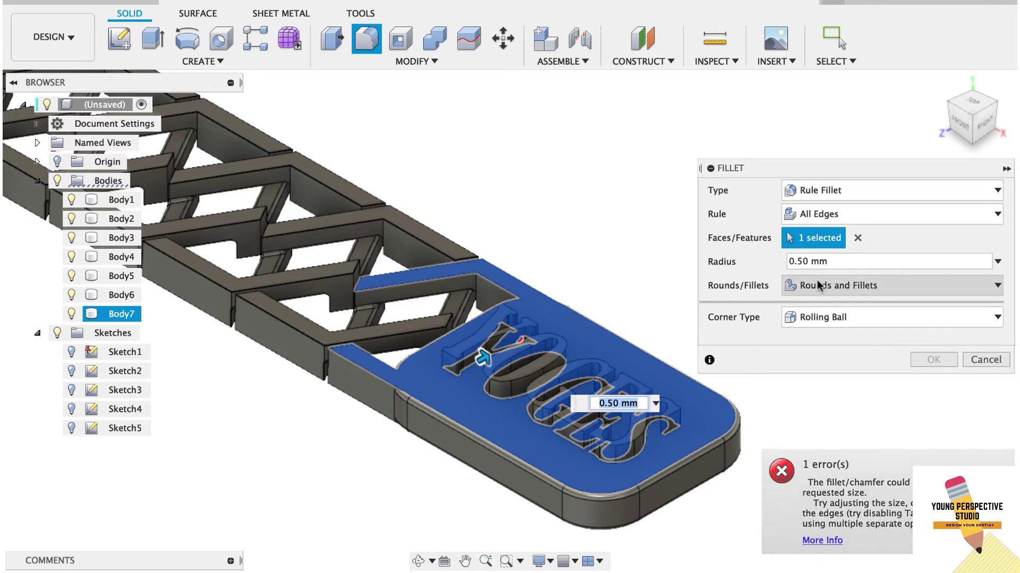
click(799, 262)
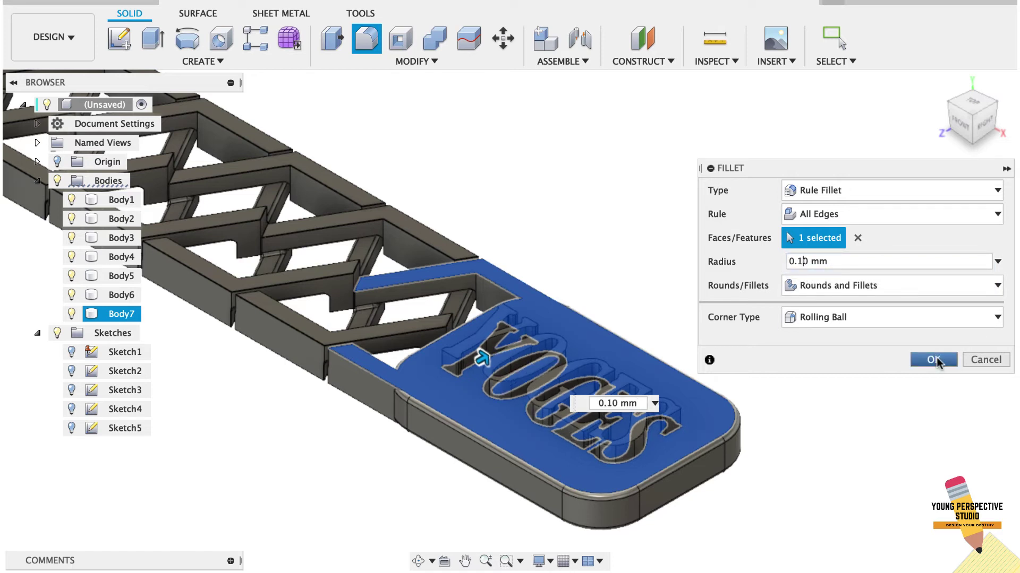
key(Return)
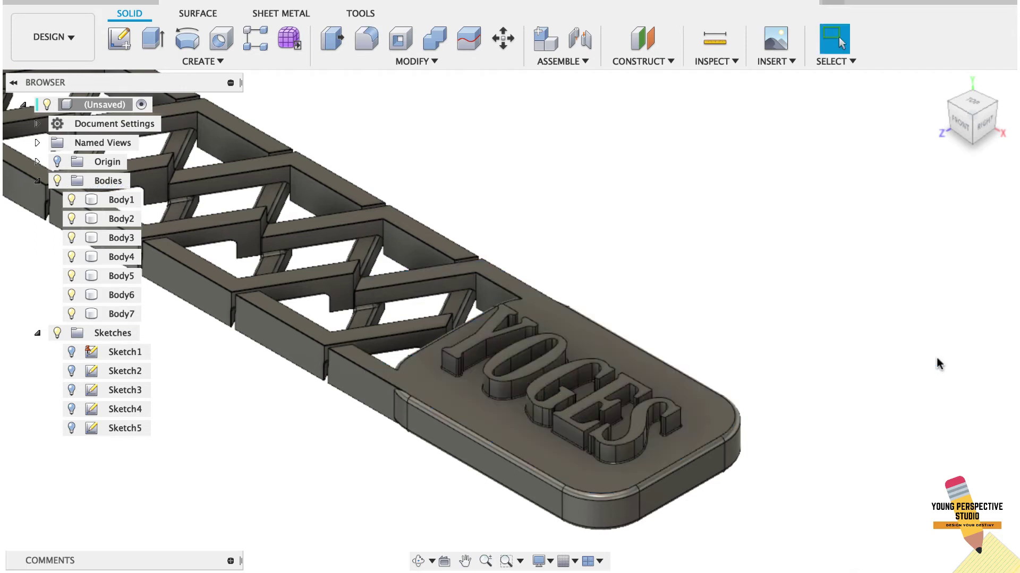
click(719, 481)
scroll(719, 479, up, 5)
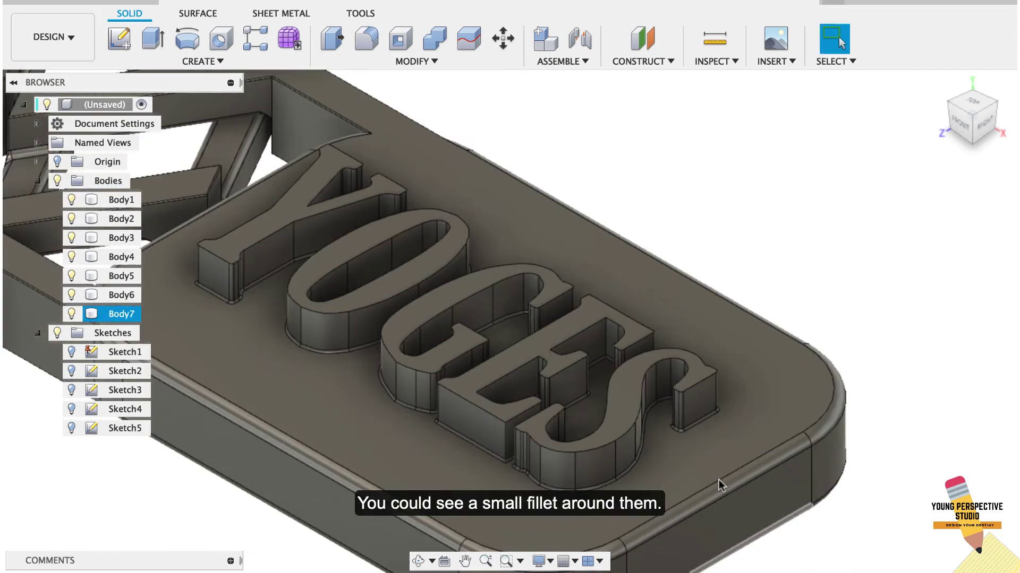
scroll(718, 480, up, 2)
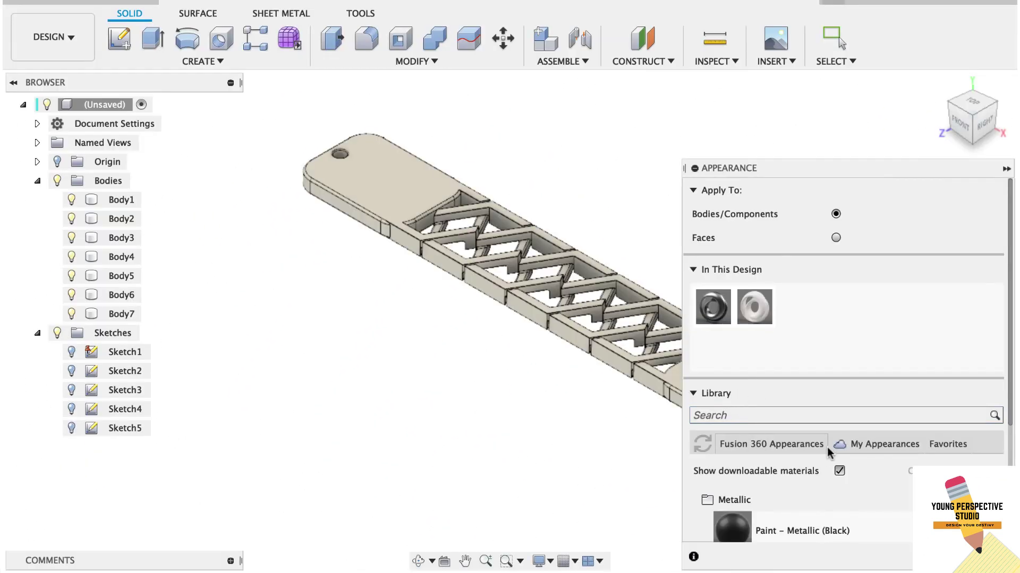
Step: Try to apply the Paint - Metallic (Green) appearance to Body1's end plate
scroll(829, 450, down, 5)
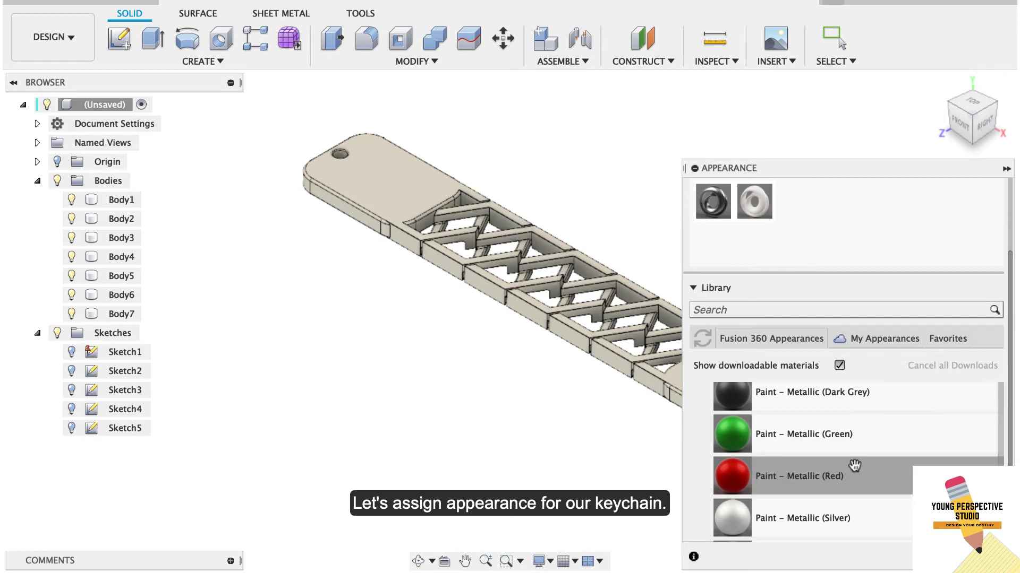
scroll(749, 467, up, 2)
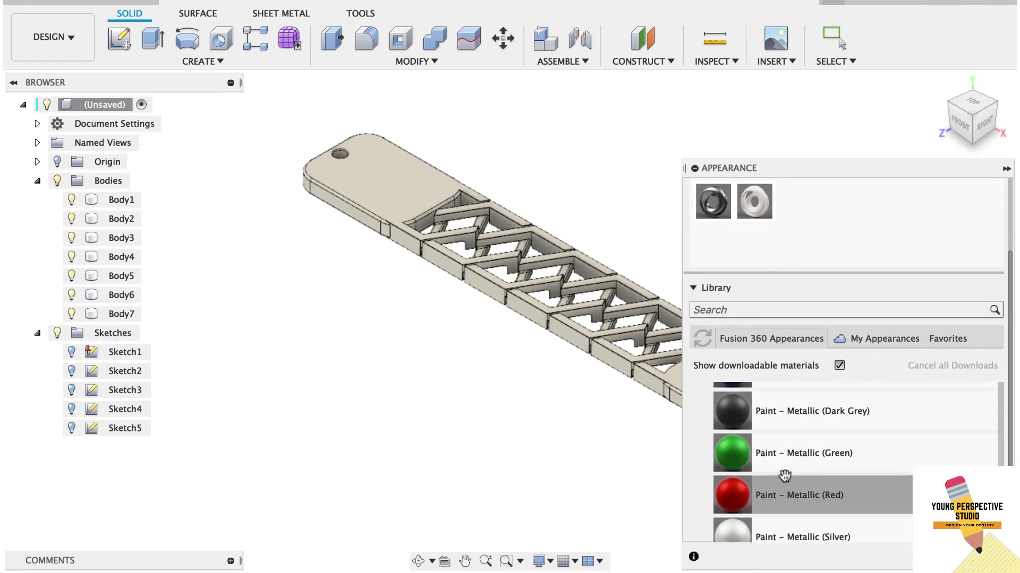
mouse_move(738, 454)
mouse_down()
mouse_move(608, 382)
mouse_move(603, 359)
mouse_move(457, 226)
mouse_move(448, 231)
mouse_up()
key(Escape)
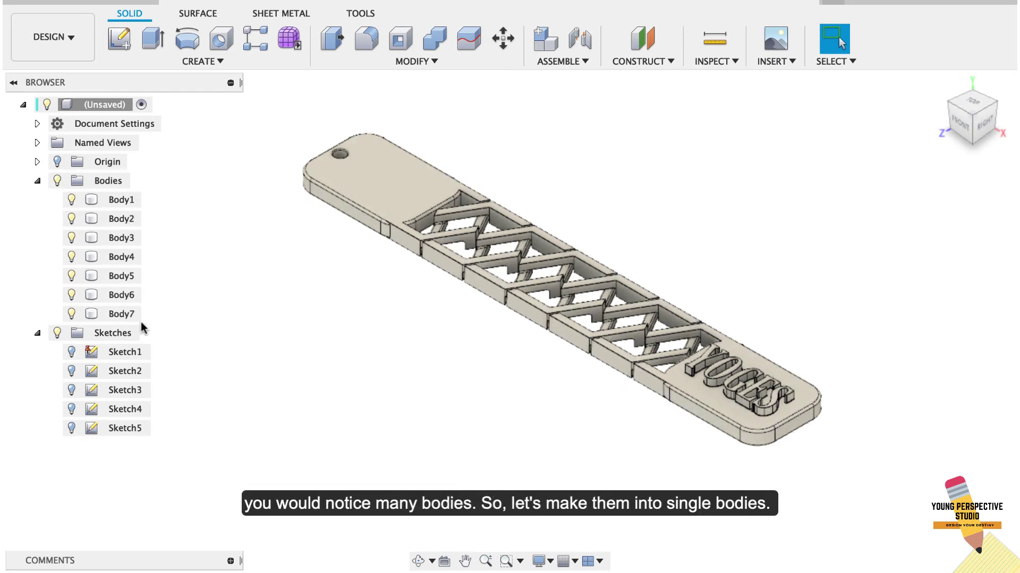
Step: Combine the keychain into one body using Join, with Body1 as target and Body2 through Body7 as tool bodies, without keeping the tools
click(434, 38)
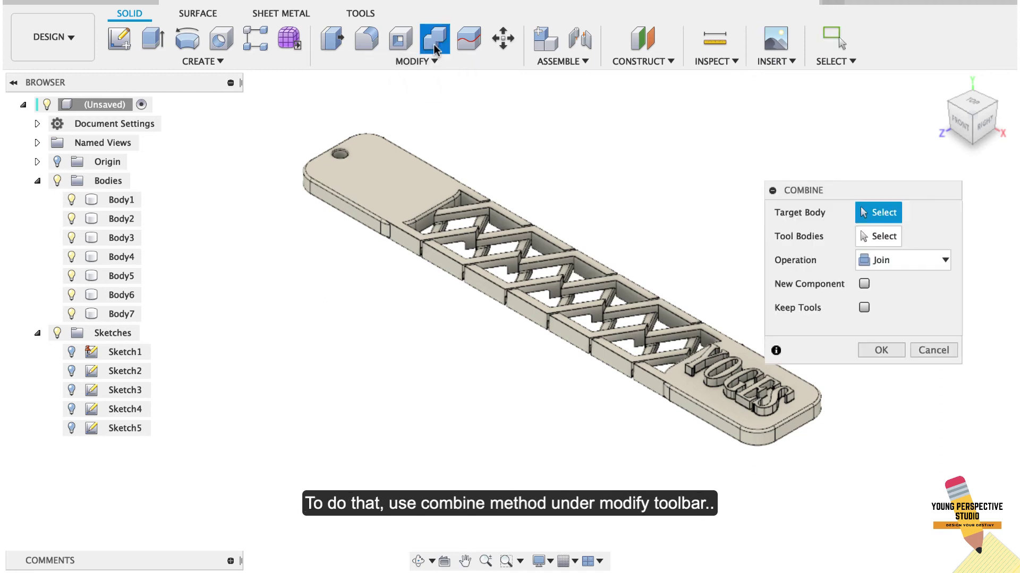
click(121, 200)
click(121, 218)
click(122, 237)
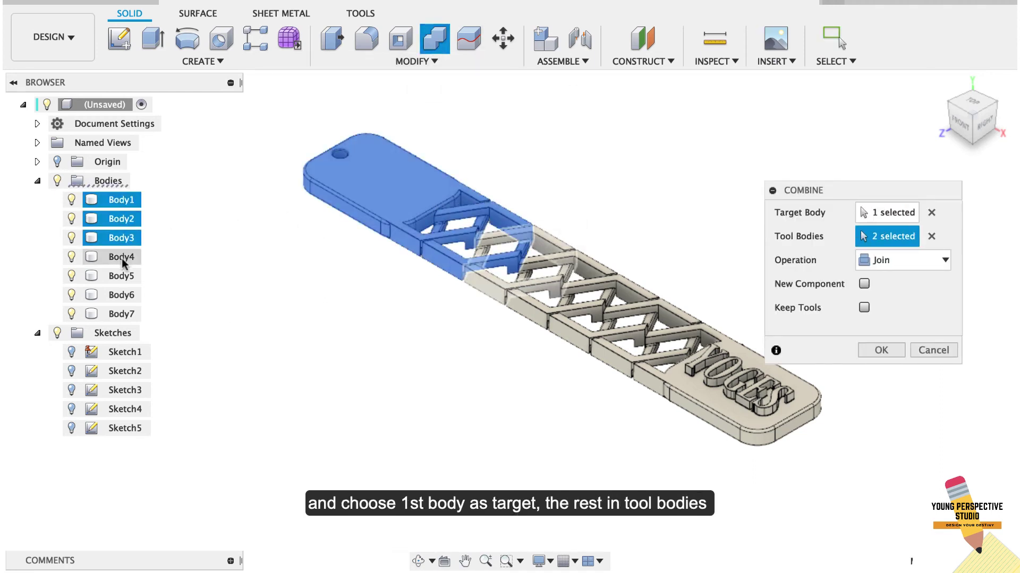
click(123, 280)
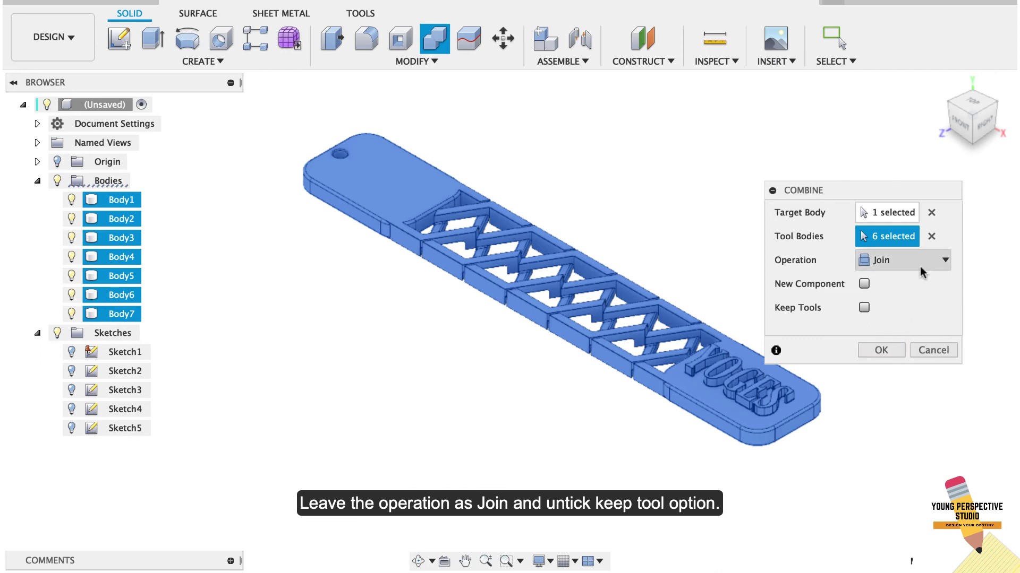
click(882, 351)
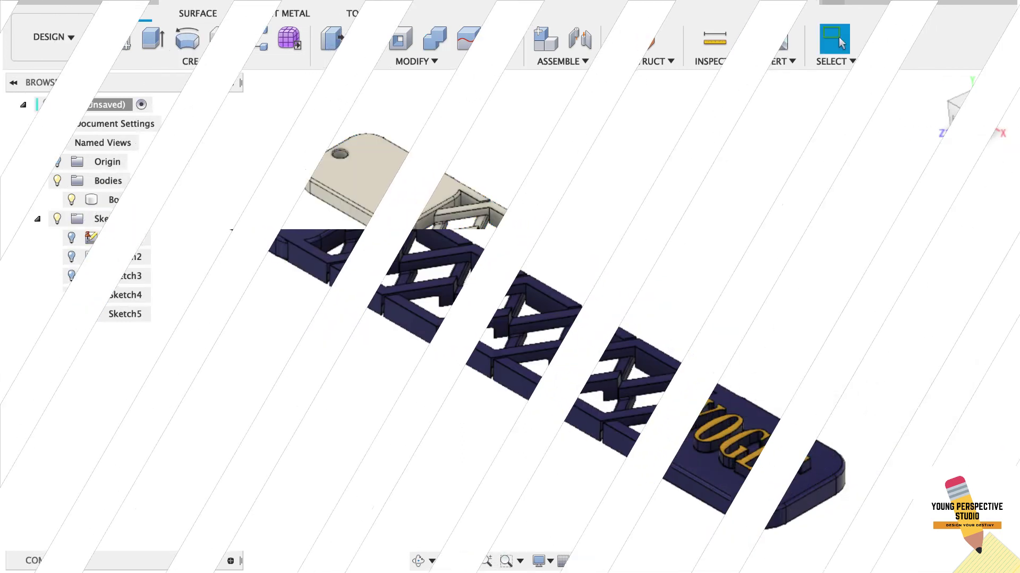